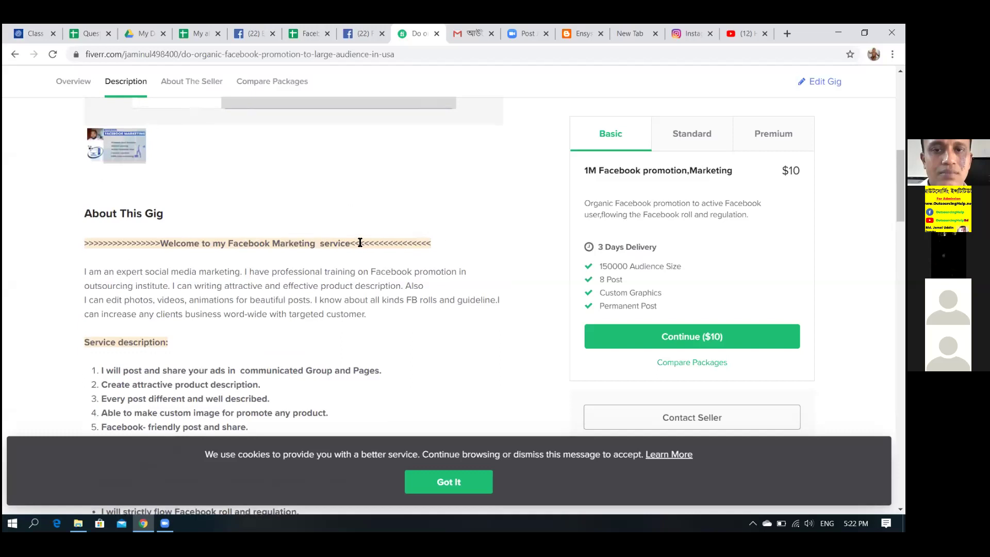
- Dismiss the cookie notice on the organic Facebook promotion gig page
{"action": "scroll", "coordinate": [360, 245], "scroll_direction": "down", "scroll_amount": 1}
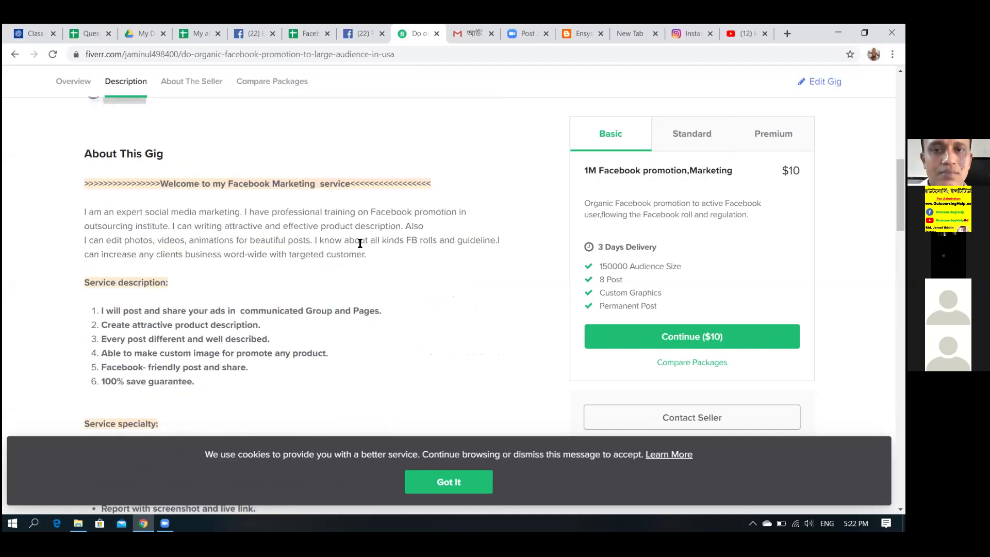
{"action": "left_click", "coordinate": [448, 482]}
{"action": "scroll", "coordinate": [423, 370], "scroll_direction": "up", "scroll_amount": 1}
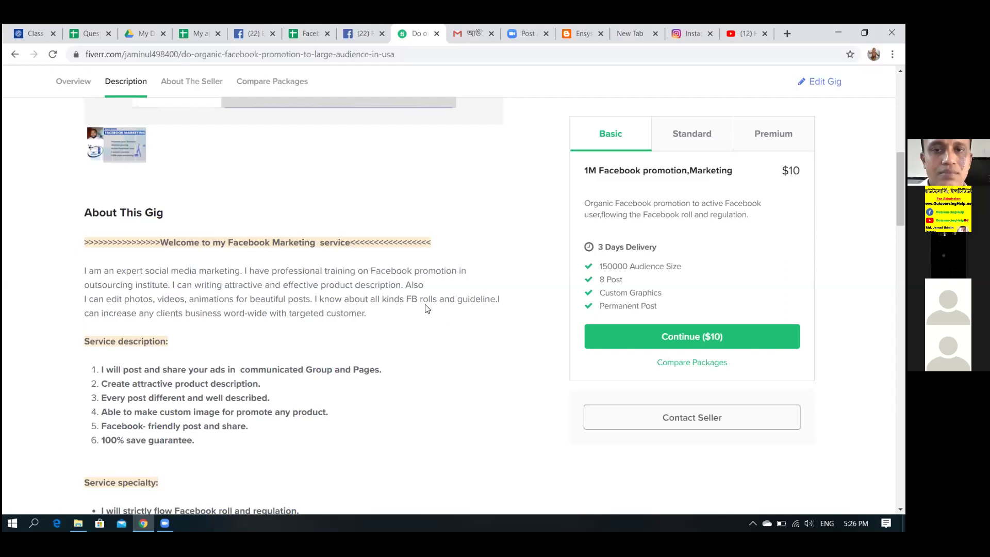
- Review the Facebook promotion gig's service description, service specialty, target audience and seller information
{"action": "scroll", "coordinate": [369, 357], "scroll_direction": "down", "scroll_amount": 1}
{"action": "scroll", "coordinate": [369, 356], "scroll_direction": "down", "scroll_amount": 3}
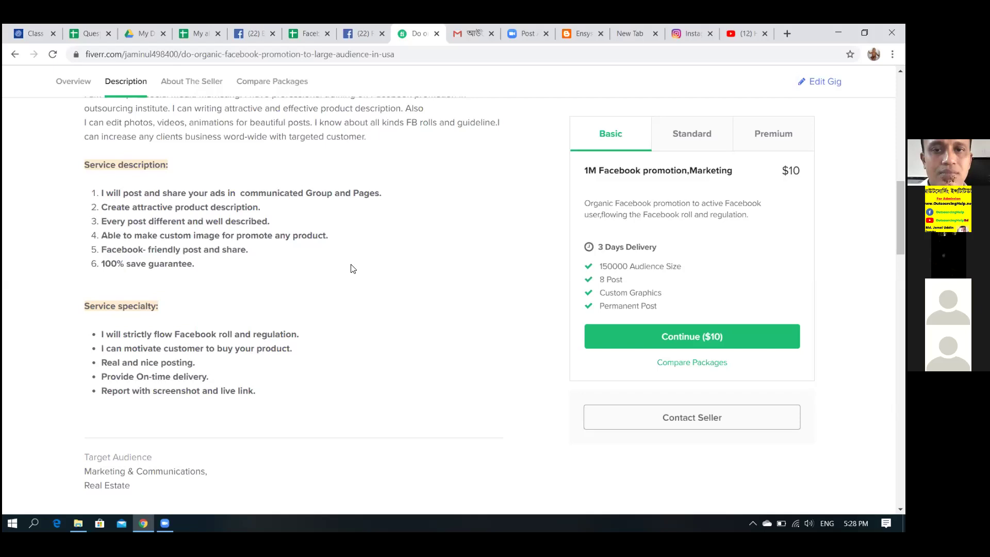
{"action": "scroll", "coordinate": [346, 281], "scroll_direction": "down", "scroll_amount": 1}
{"action": "scroll", "coordinate": [348, 282], "scroll_direction": "down", "scroll_amount": 1}
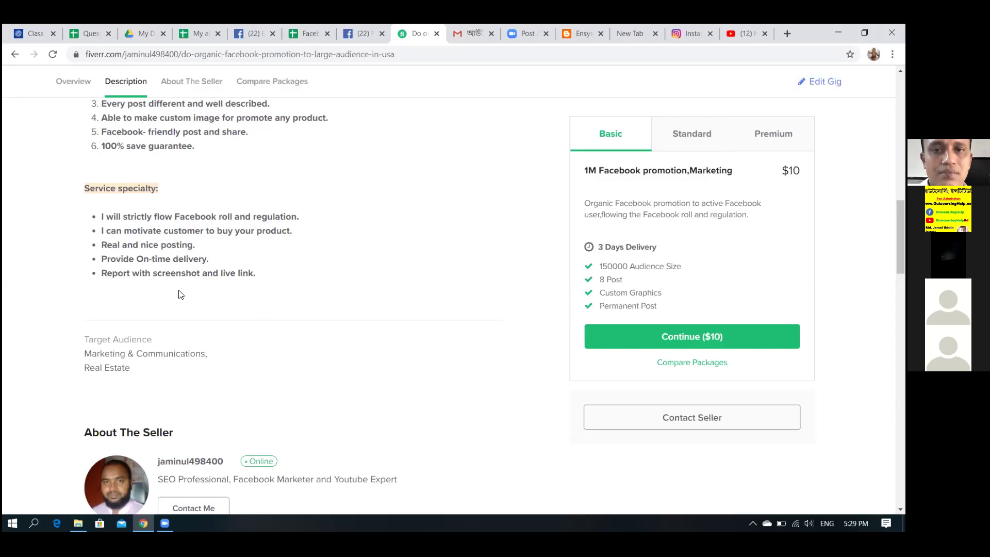
{"action": "scroll", "coordinate": [181, 295], "scroll_direction": "down", "scroll_amount": 7}
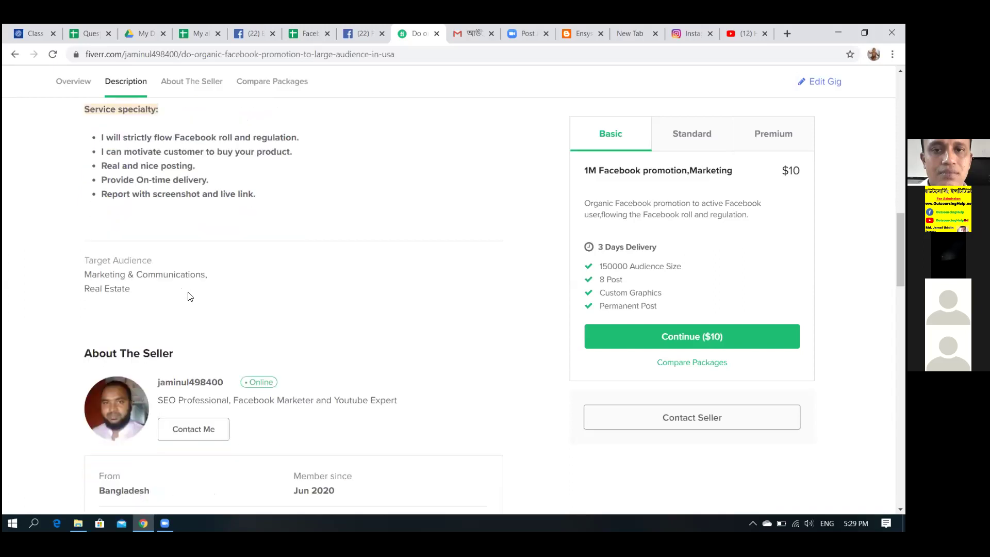
{"action": "scroll", "coordinate": [194, 289], "scroll_direction": "down", "scroll_amount": 1}
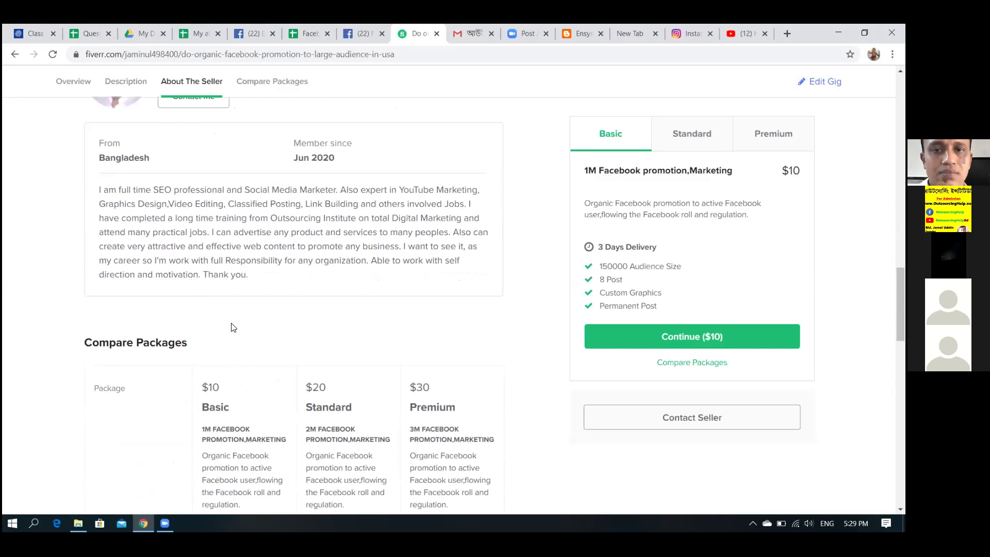
- Examine the gig's package comparison table, related tags and the seller's other services
{"action": "scroll", "coordinate": [233, 328], "scroll_direction": "down", "scroll_amount": 4}
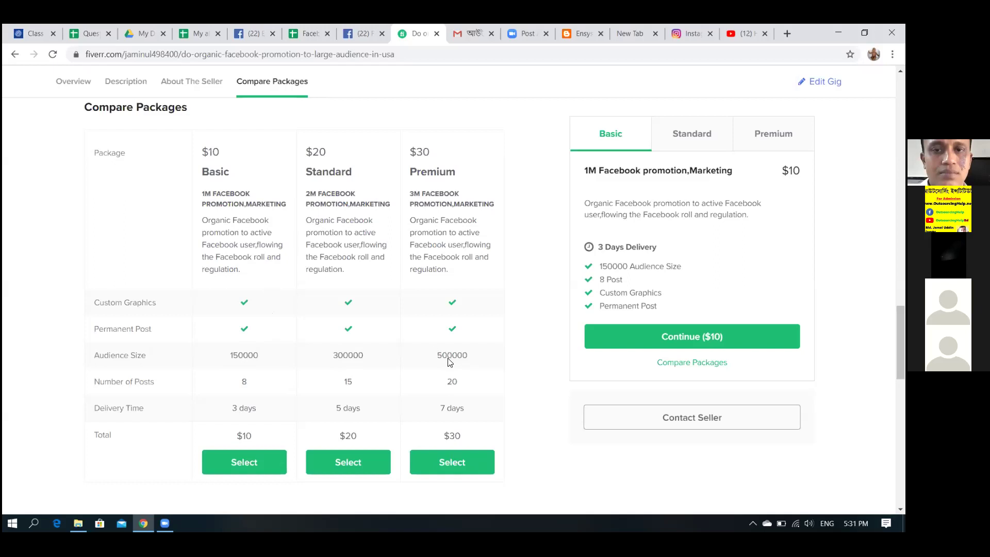
{"action": "scroll", "coordinate": [379, 379], "scroll_direction": "down", "scroll_amount": 2}
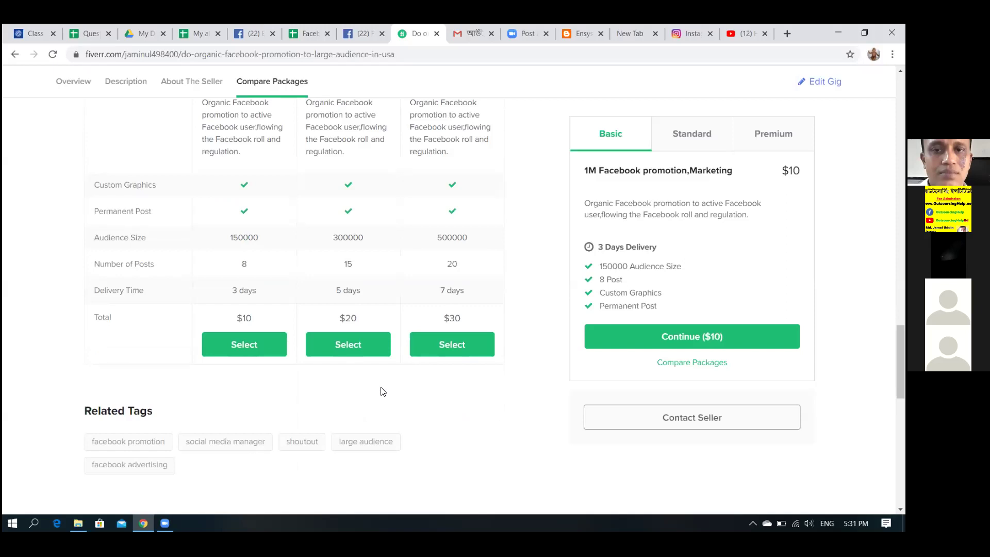
{"action": "scroll", "coordinate": [383, 391], "scroll_direction": "down", "scroll_amount": 2}
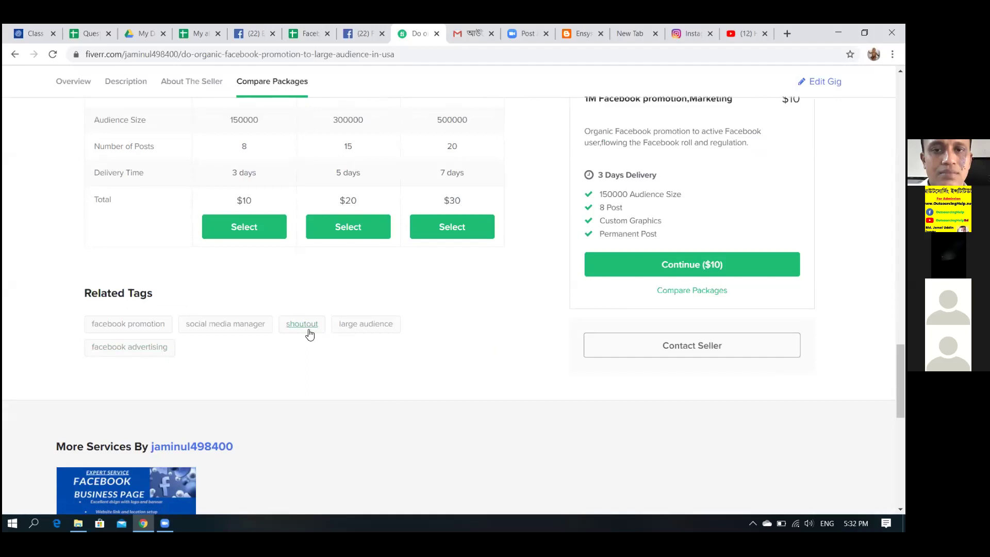
{"action": "scroll", "coordinate": [309, 335], "scroll_direction": "down", "scroll_amount": 2}
{"action": "scroll", "coordinate": [310, 338], "scroll_direction": "down", "scroll_amount": 2}
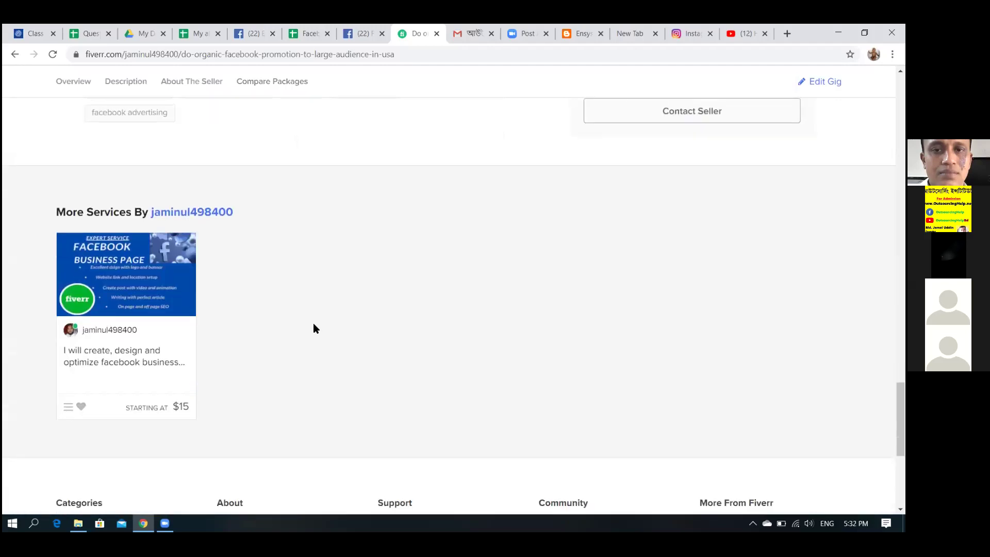
- Open the account's own seller profile and look over its active gigs
{"action": "scroll", "coordinate": [313, 323], "scroll_direction": "up", "scroll_amount": 7}
{"action": "scroll", "coordinate": [314, 321], "scroll_direction": "up", "scroll_amount": 15}
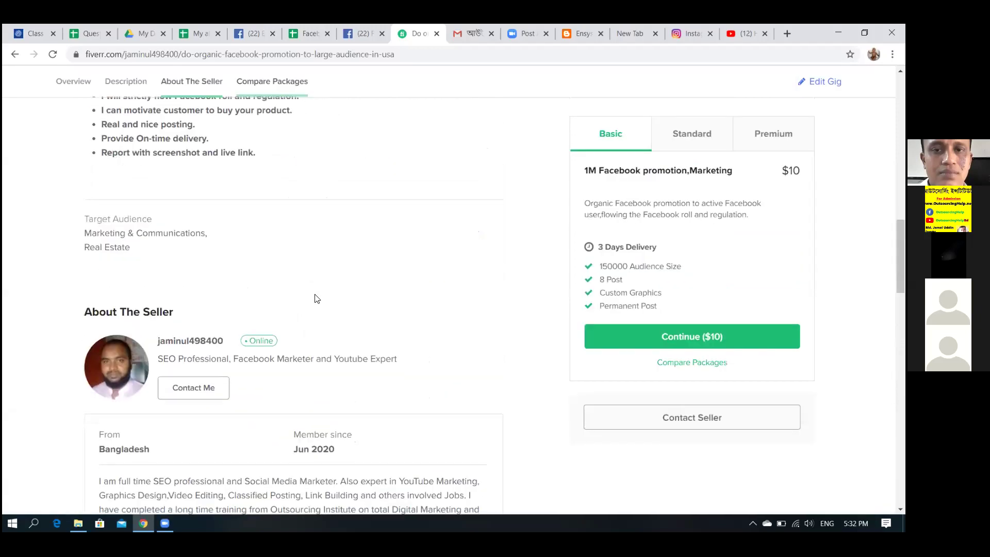
{"action": "scroll", "coordinate": [320, 299], "scroll_direction": "up", "scroll_amount": 3}
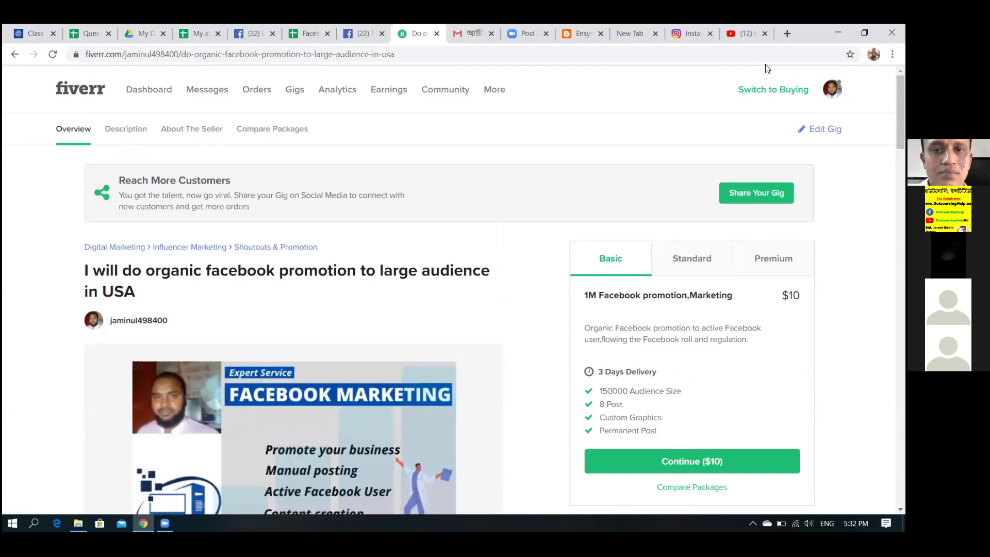
{"action": "left_click", "coordinate": [832, 88]}
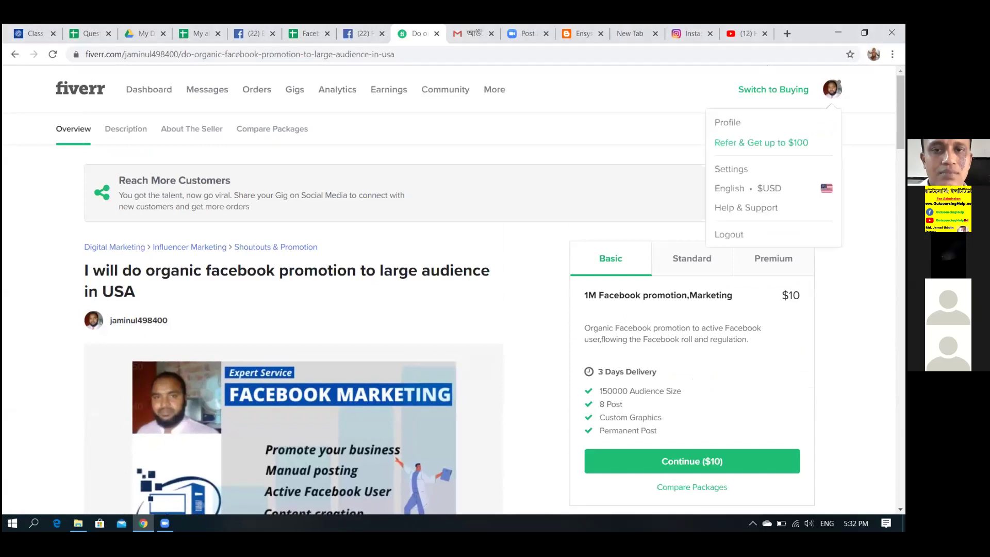
{"action": "left_click", "coordinate": [737, 124]}
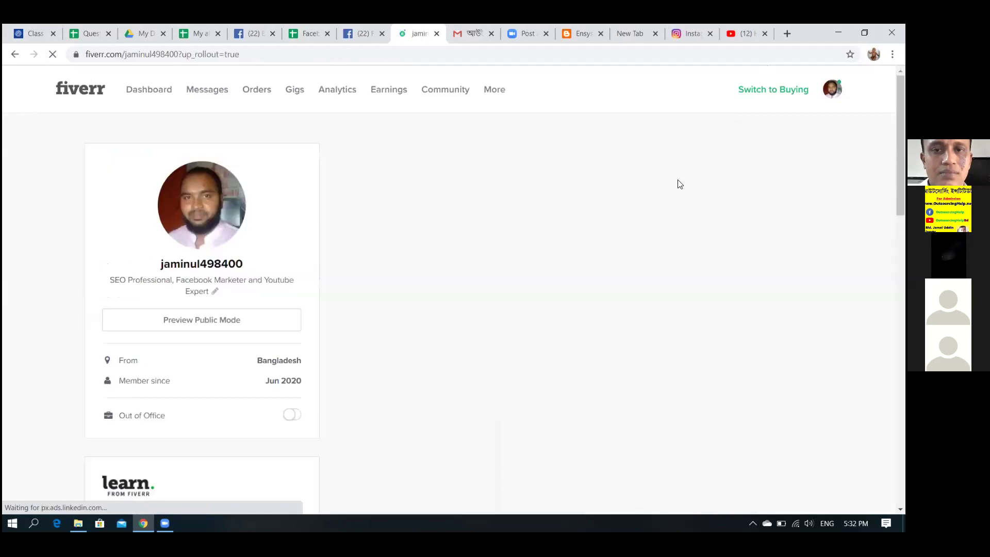
{"action": "scroll", "coordinate": [526, 252], "scroll_direction": "down", "scroll_amount": 1}
{"action": "scroll", "coordinate": [521, 262], "scroll_direction": "down", "scroll_amount": 2}
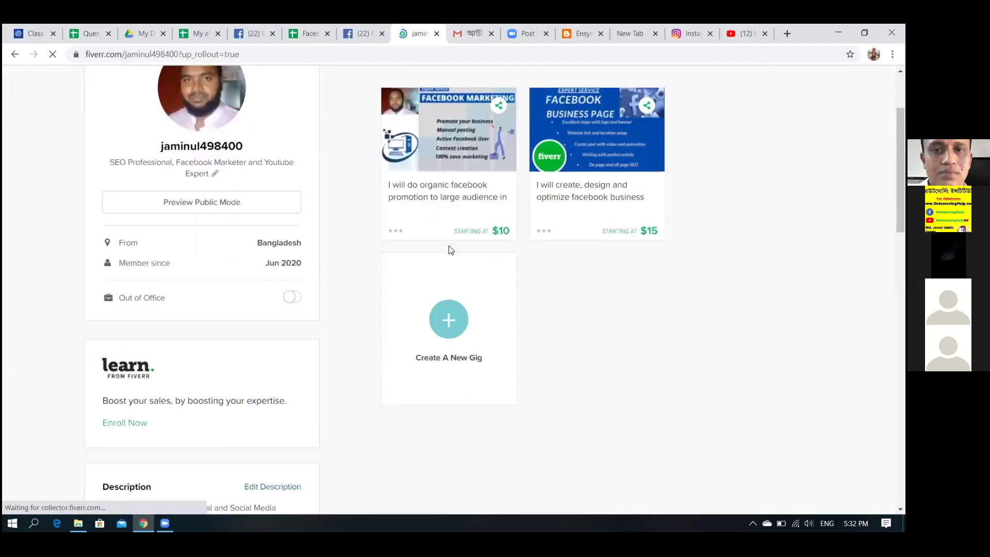
{"action": "scroll", "coordinate": [448, 243], "scroll_direction": "up", "scroll_amount": 3}
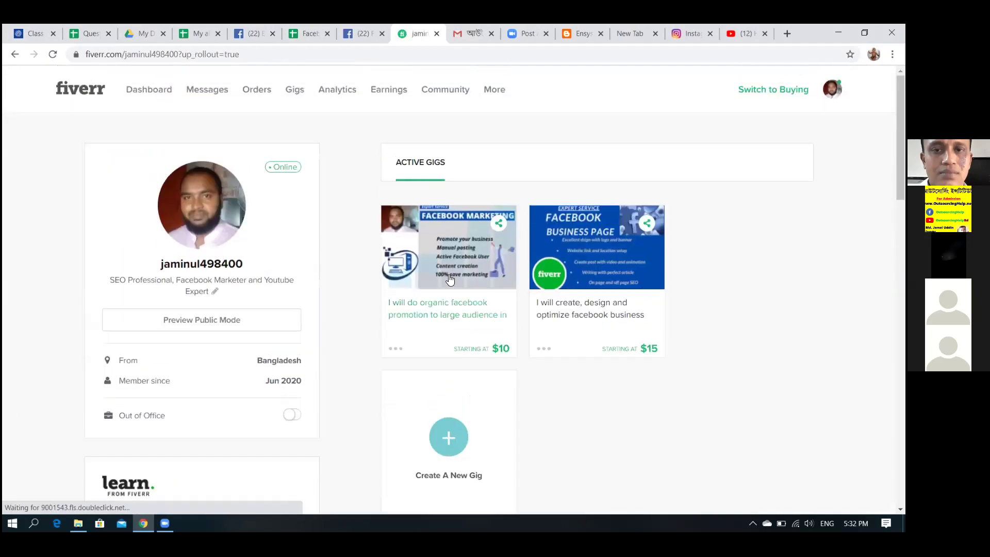
- View the advanced settings of the organic Facebook promotion gig and close them without changes
{"action": "left_click", "coordinate": [397, 350]}
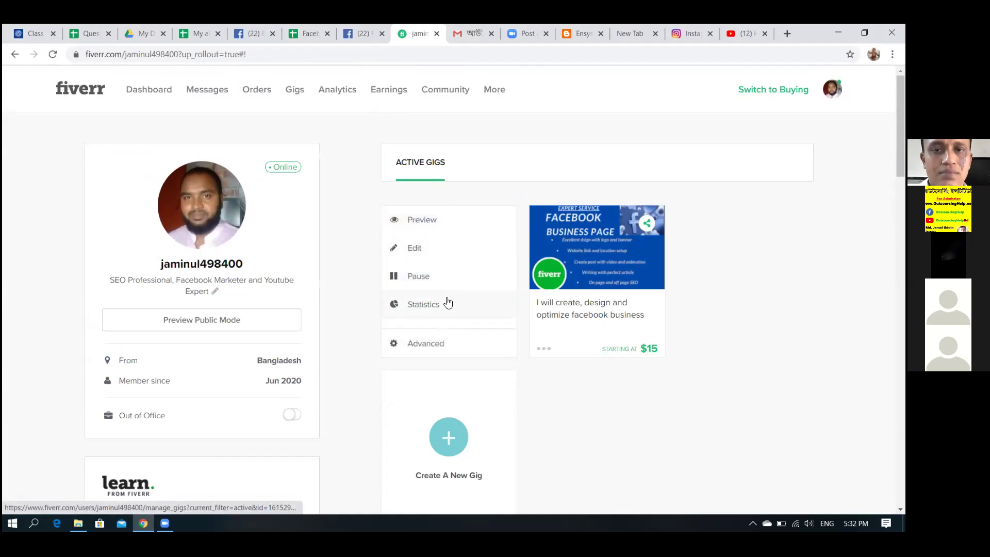
{"action": "left_click", "coordinate": [442, 346]}
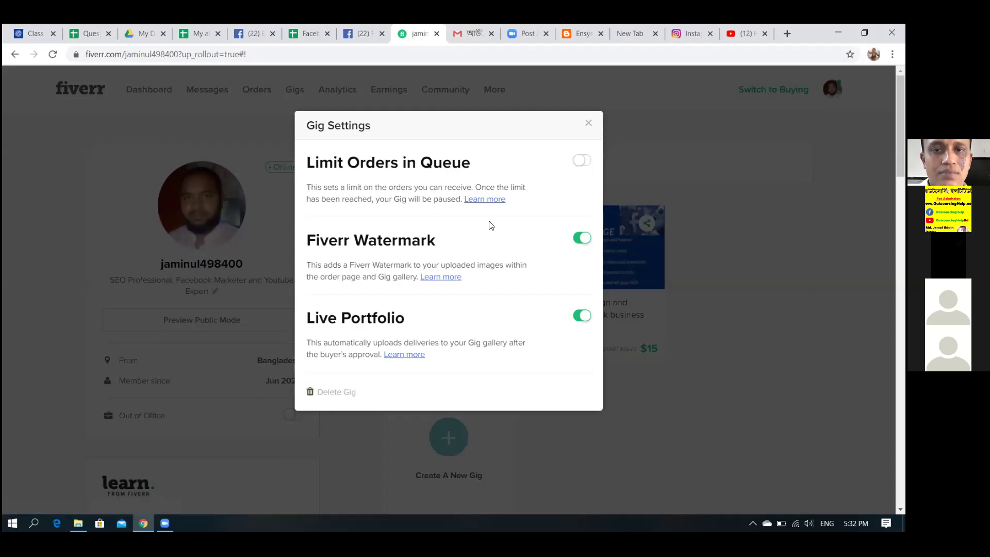
{"action": "left_click", "coordinate": [589, 124]}
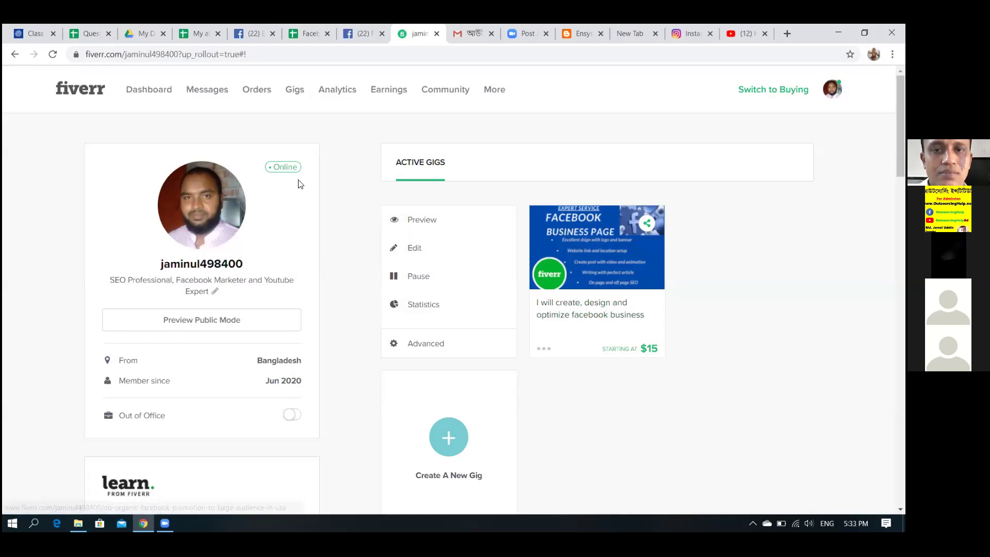
- Look at the blocked link notice in the Facebook group and inspect the Ensysco solar blog's fan post
{"action": "left_click", "coordinate": [254, 33]}
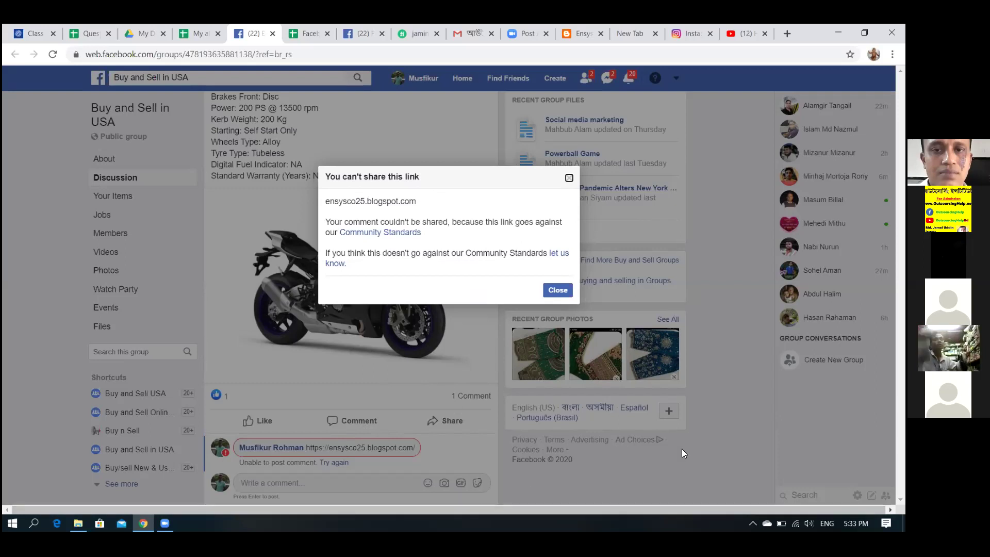
{"action": "left_click", "coordinate": [576, 34]}
{"action": "scroll", "coordinate": [467, 284], "scroll_direction": "down", "scroll_amount": 4}
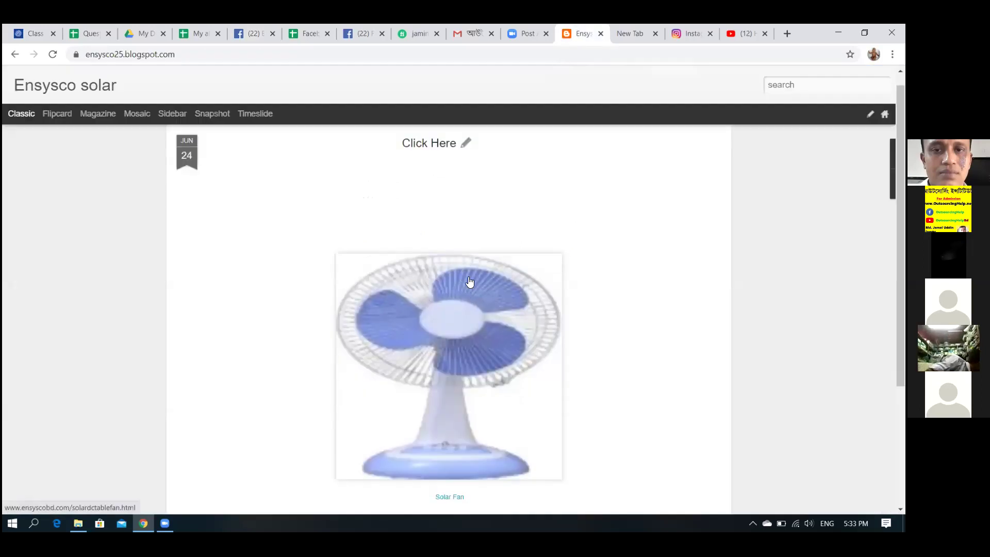
{"action": "scroll", "coordinate": [475, 288], "scroll_direction": "up", "scroll_amount": 4}
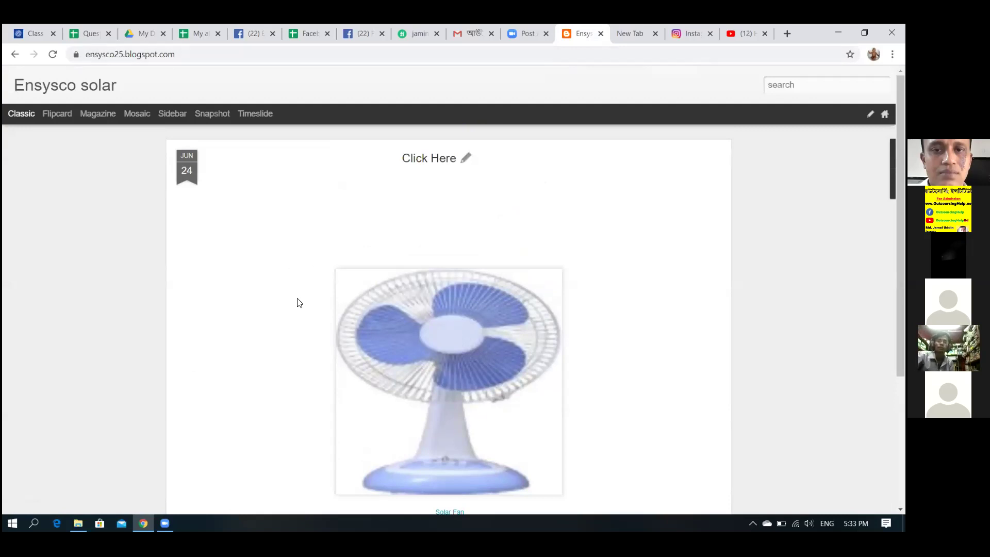
{"action": "scroll", "coordinate": [298, 302], "scroll_direction": "down", "scroll_amount": 4}
{"action": "scroll", "coordinate": [297, 300], "scroll_direction": "up", "scroll_amount": 4}
{"action": "scroll", "coordinate": [503, 467], "scroll_direction": "down", "scroll_amount": 4}
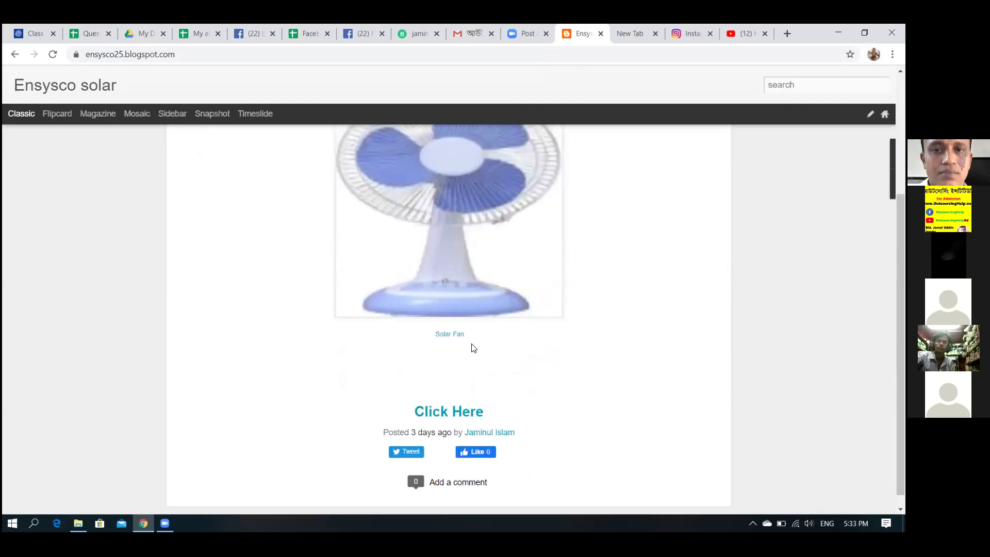
- Follow the post's Click Here link to the solar table fan product page, and return to the blog post
{"action": "left_click", "coordinate": [461, 404]}
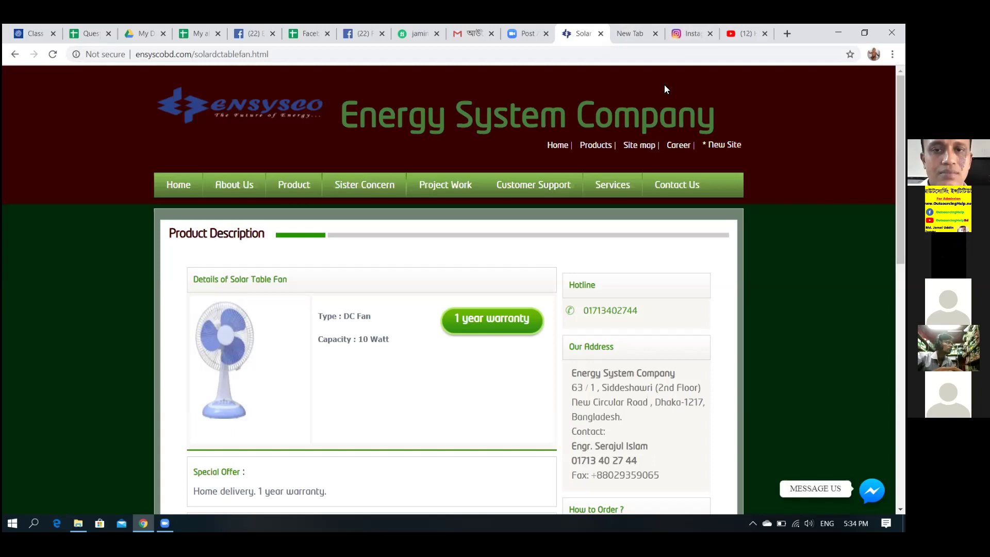
{"action": "left_click", "coordinate": [14, 56]}
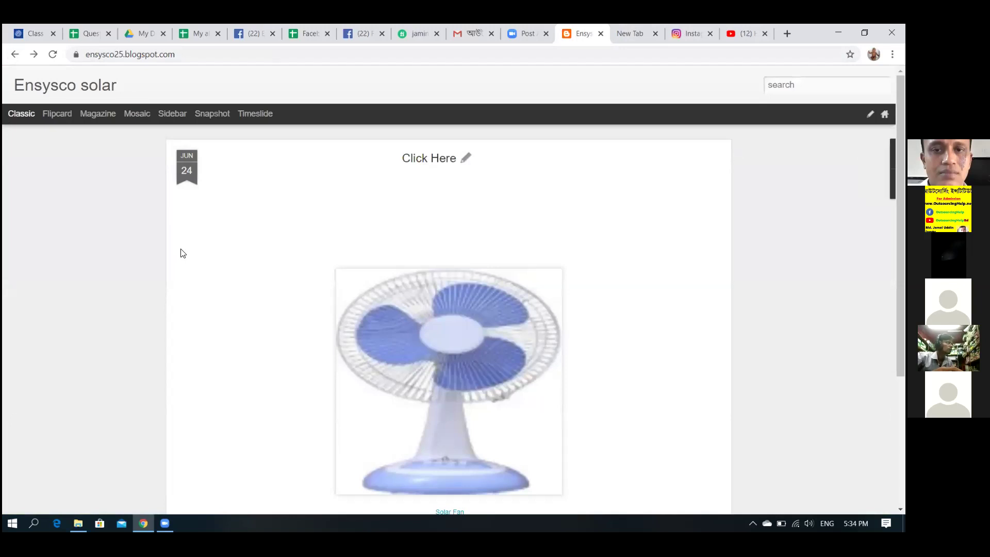
{"action": "scroll", "coordinate": [183, 253], "scroll_direction": "down", "scroll_amount": 1}
{"action": "scroll", "coordinate": [181, 250], "scroll_direction": "down", "scroll_amount": 2}
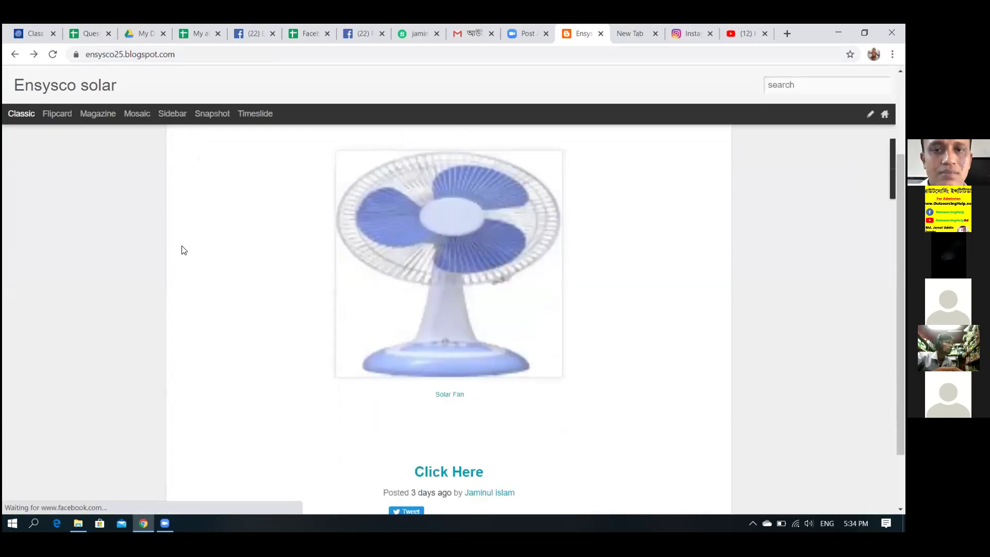
{"action": "scroll", "coordinate": [182, 248], "scroll_direction": "down", "scroll_amount": 1}
{"action": "scroll", "coordinate": [183, 247], "scroll_direction": "up", "scroll_amount": 3}
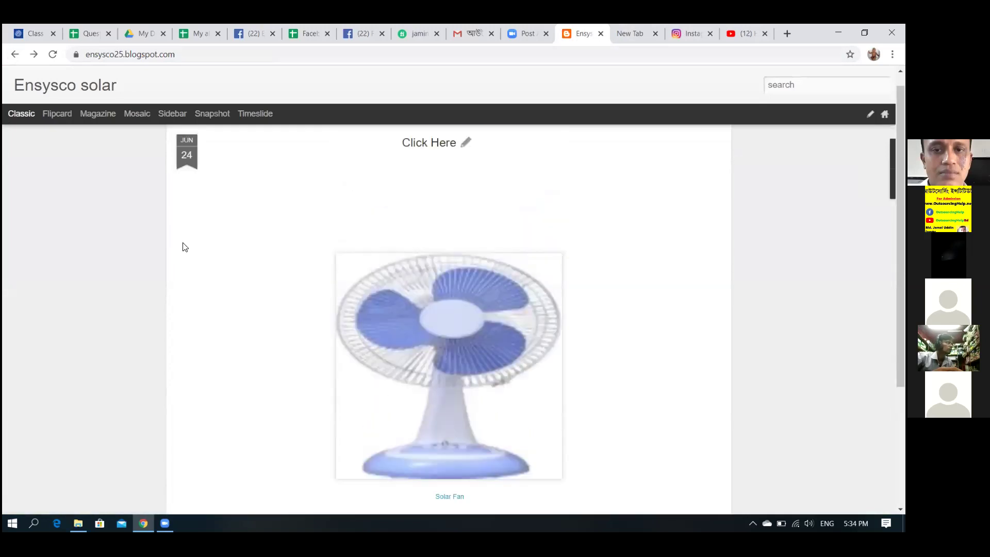
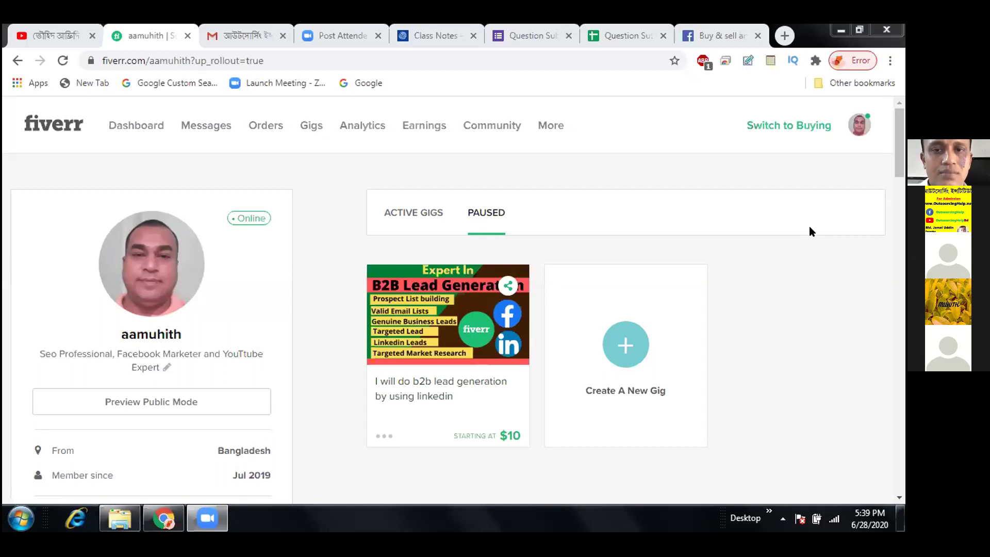
- Open the b2b lead generation gig from the paused gigs and examine its title, image and Basic package
{"action": "left_click", "coordinate": [441, 321]}
{"action": "left_click", "coordinate": [441, 321]}
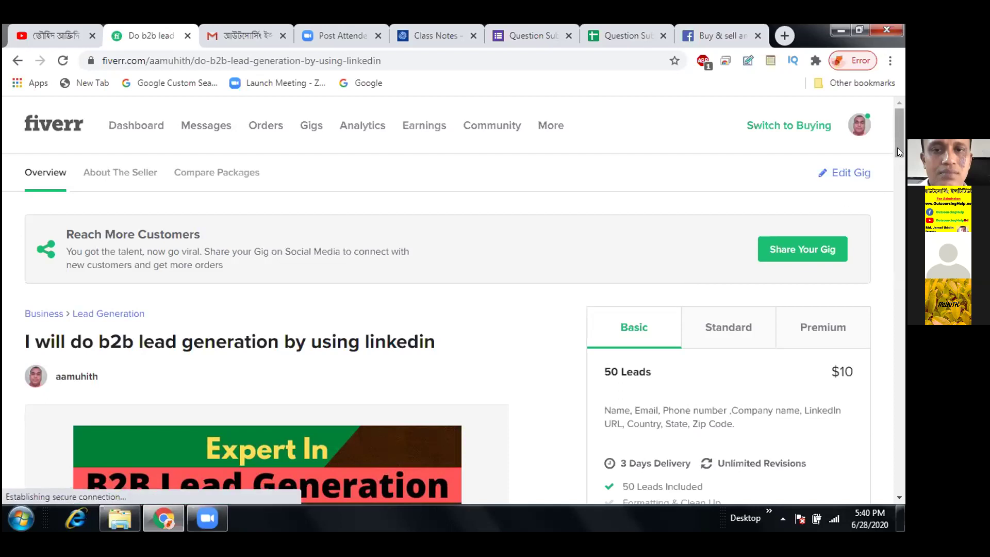
{"action": "scroll", "coordinate": [898, 147], "scroll_direction": "down", "scroll_amount": 1}
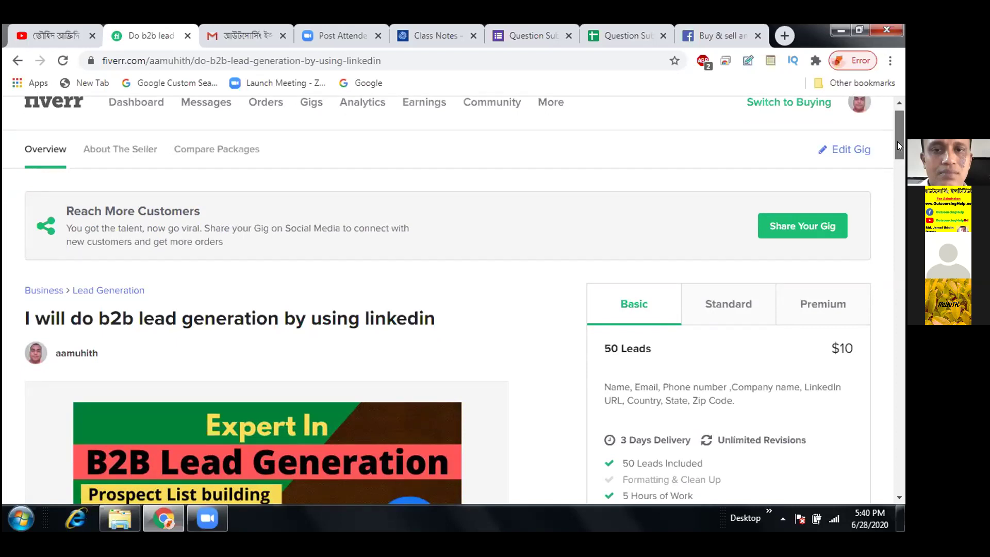
{"action": "left_click_drag", "start_coordinate": [897, 142], "coordinate": [897, 150]}
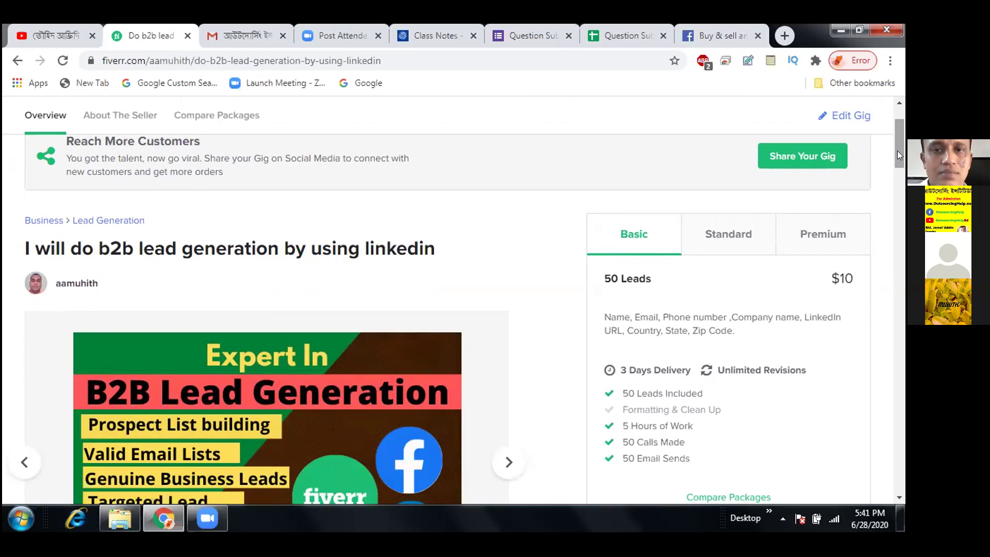
{"action": "left_click_drag", "start_coordinate": [897, 150], "coordinate": [897, 170]}
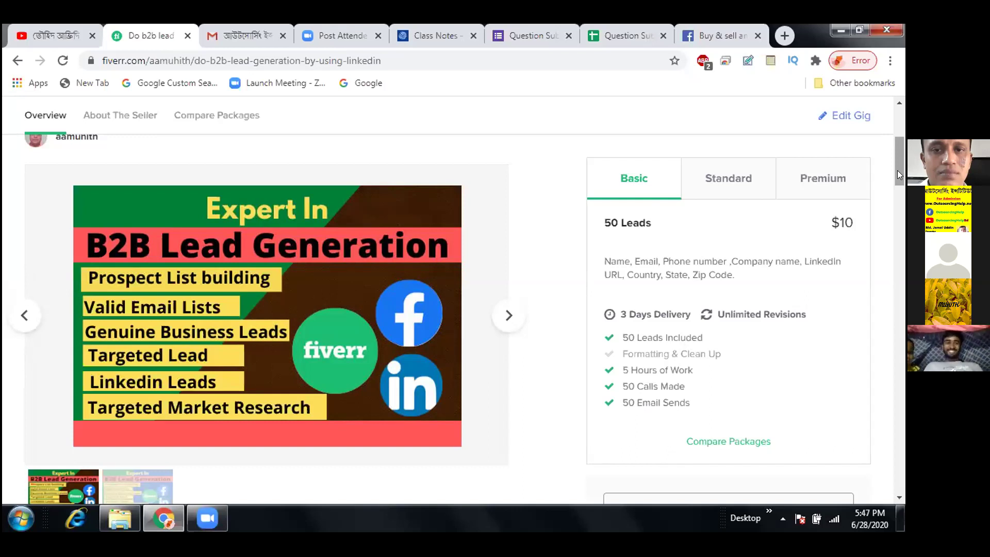
{"action": "left_click_drag", "start_coordinate": [897, 170], "coordinate": [896, 141]}
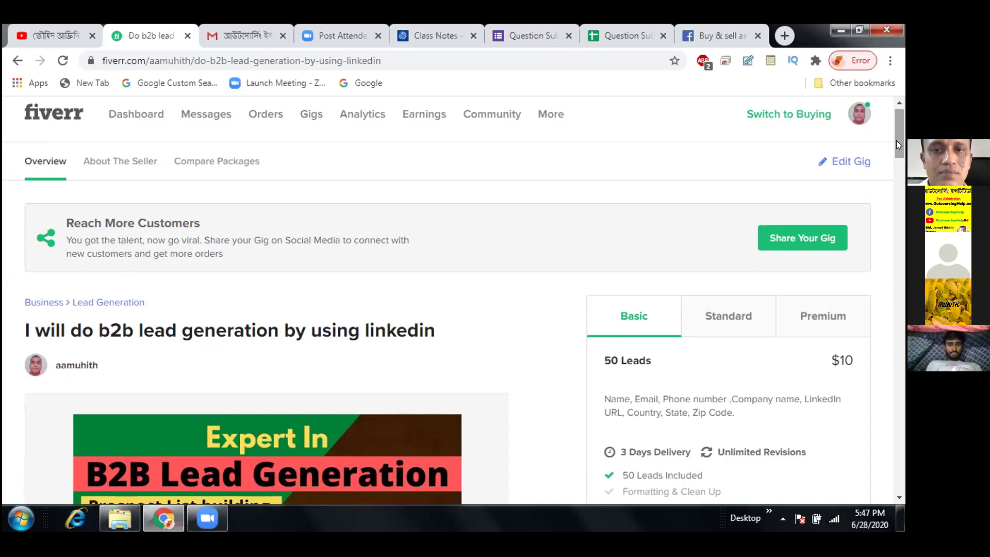
{"action": "left_click_drag", "start_coordinate": [897, 143], "coordinate": [895, 170]}
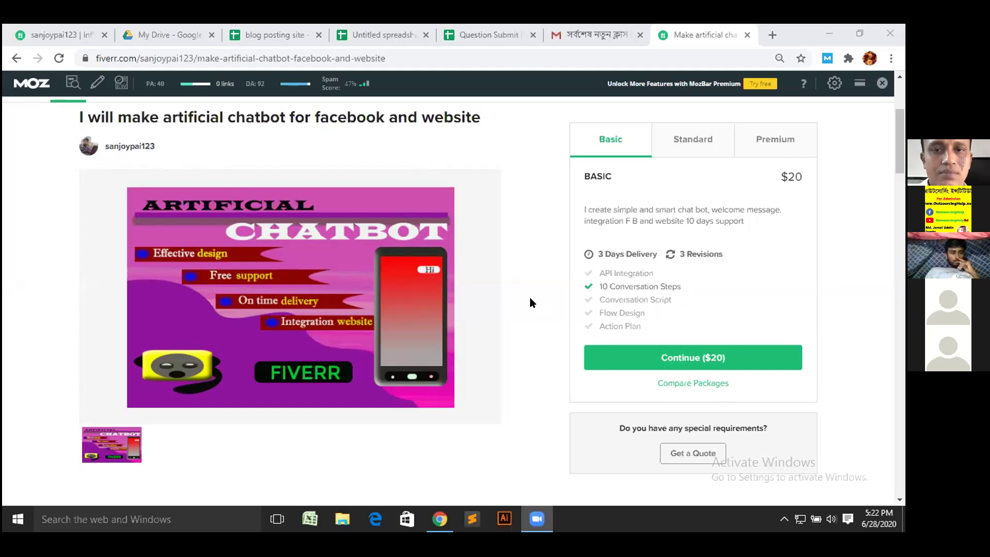
- Examine the artificial chatbot gig's category, title, main image and Basic package
{"action": "scroll", "coordinate": [902, 84], "scroll_direction": "up", "scroll_amount": 1}
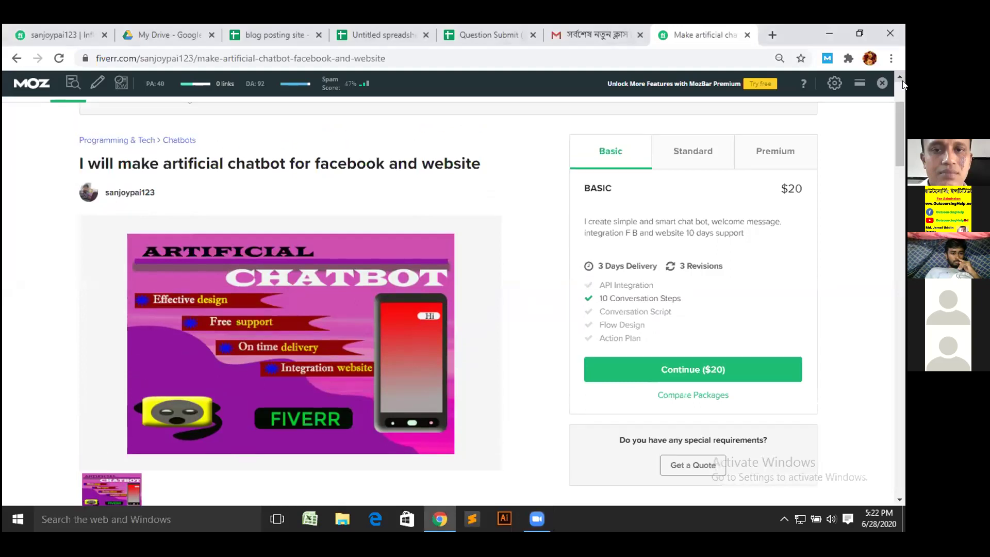
{"action": "scroll", "coordinate": [903, 84], "scroll_direction": "up", "scroll_amount": 2}
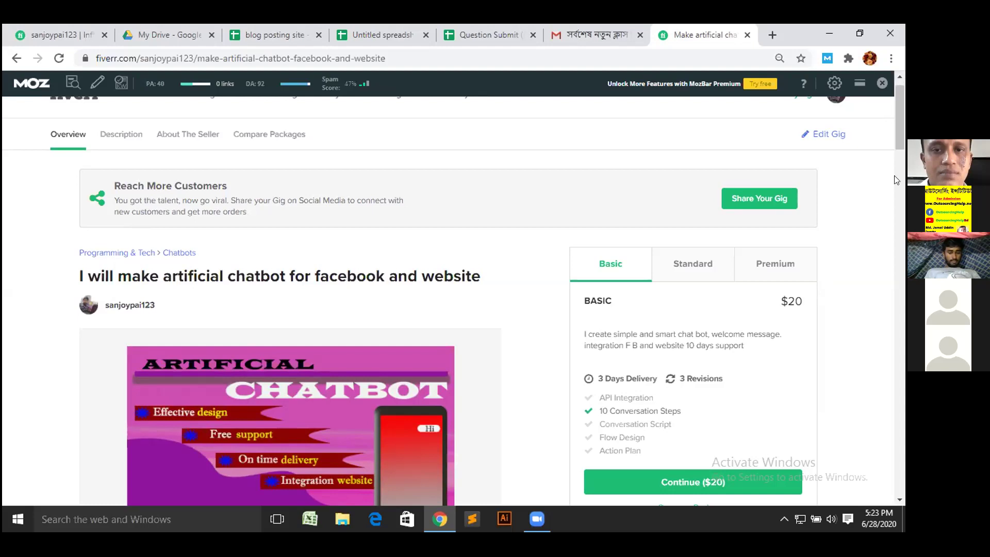
{"action": "left_click", "coordinate": [898, 498]}
{"action": "left_click", "coordinate": [897, 495]}
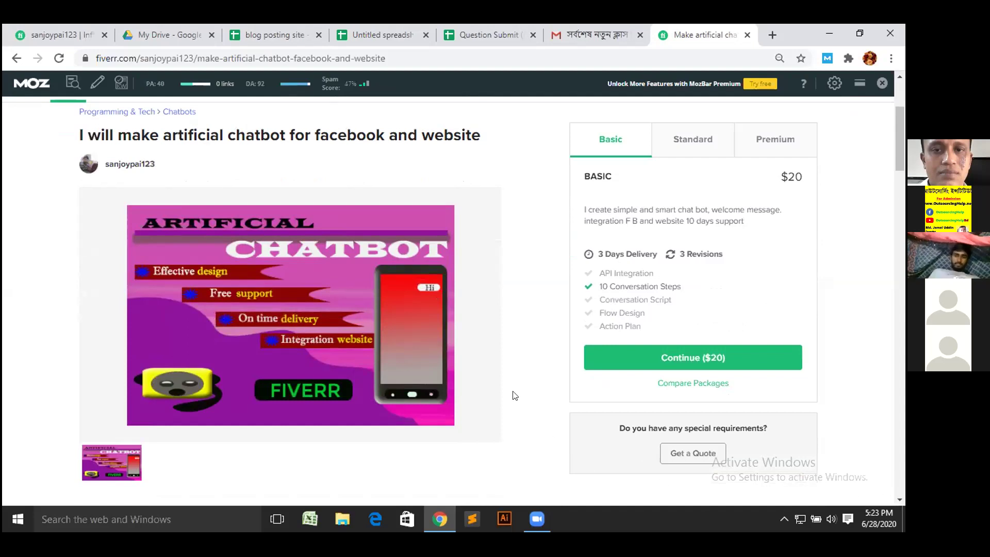
{"action": "mouse_move", "coordinate": [453, 335]}
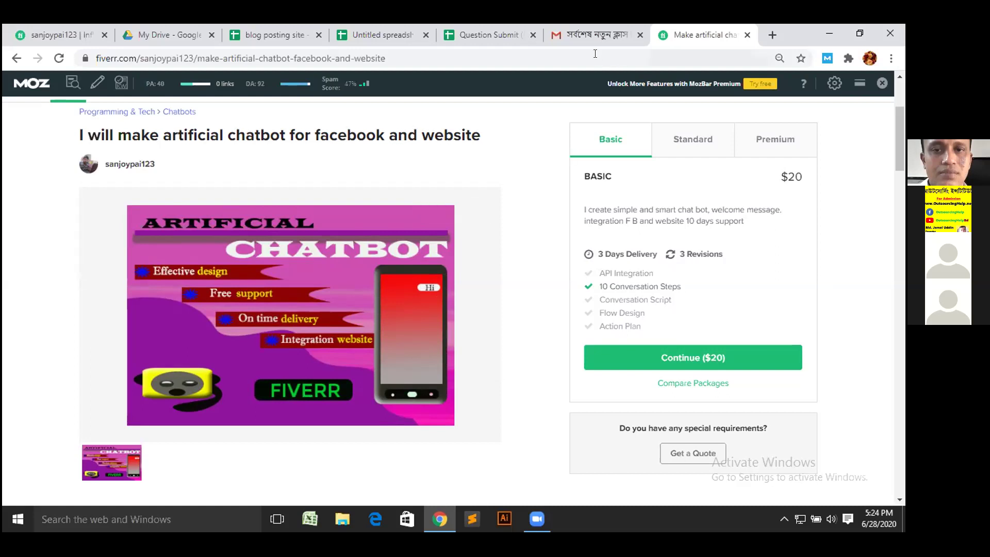
- Browse the Downloads folder on this PC for the chatbot gig image don2.png
{"action": "left_click", "coordinate": [440, 519]}
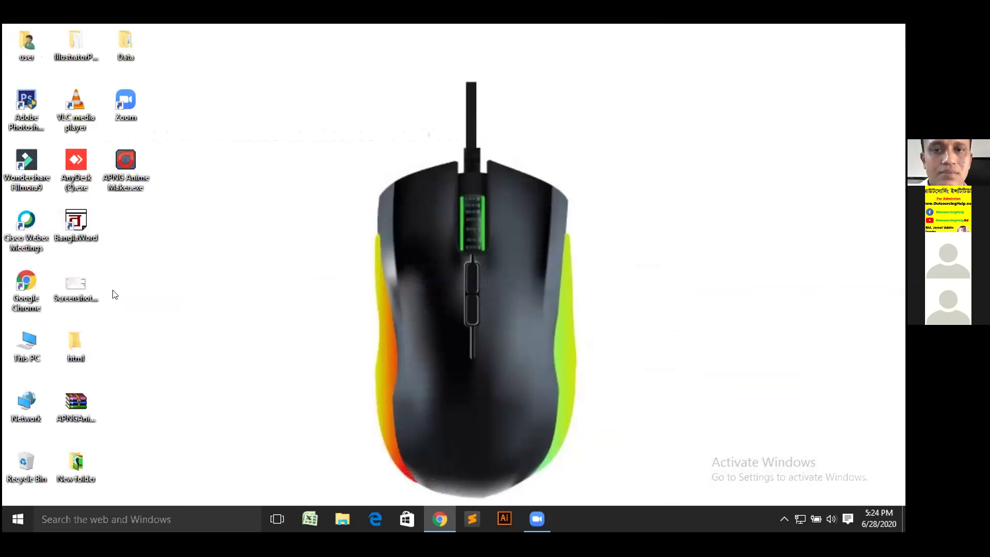
{"action": "double_click", "coordinate": [29, 339]}
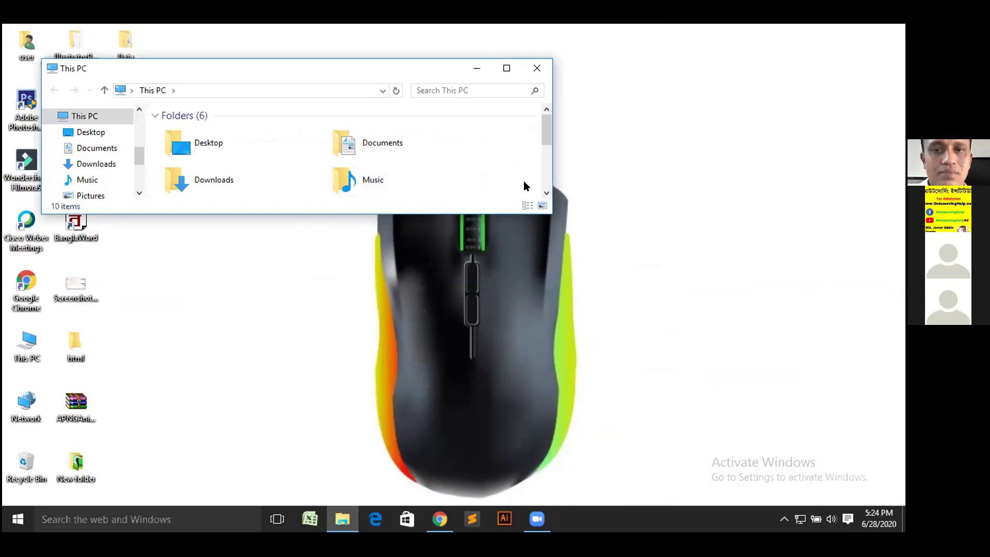
{"action": "left_click", "coordinate": [546, 192]}
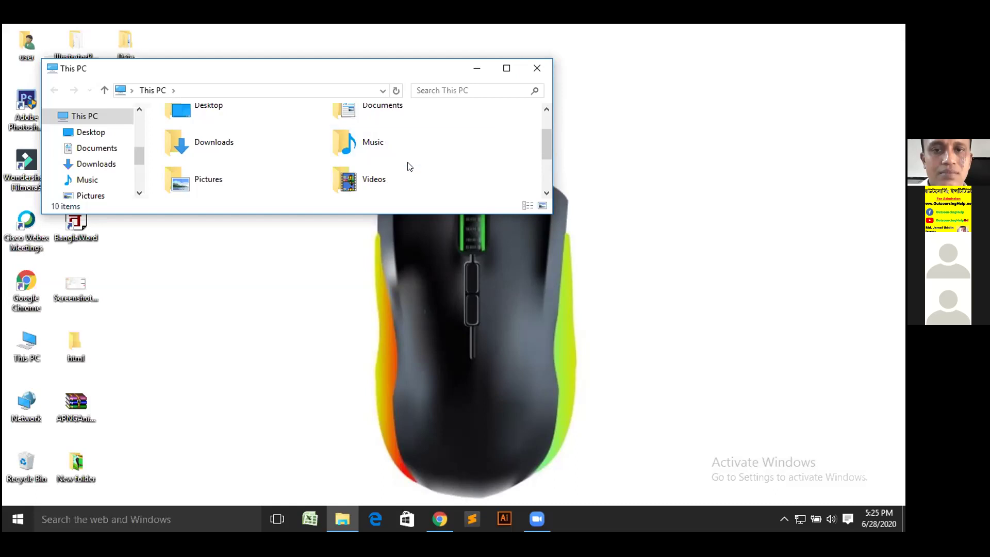
{"action": "double_click", "coordinate": [219, 146]}
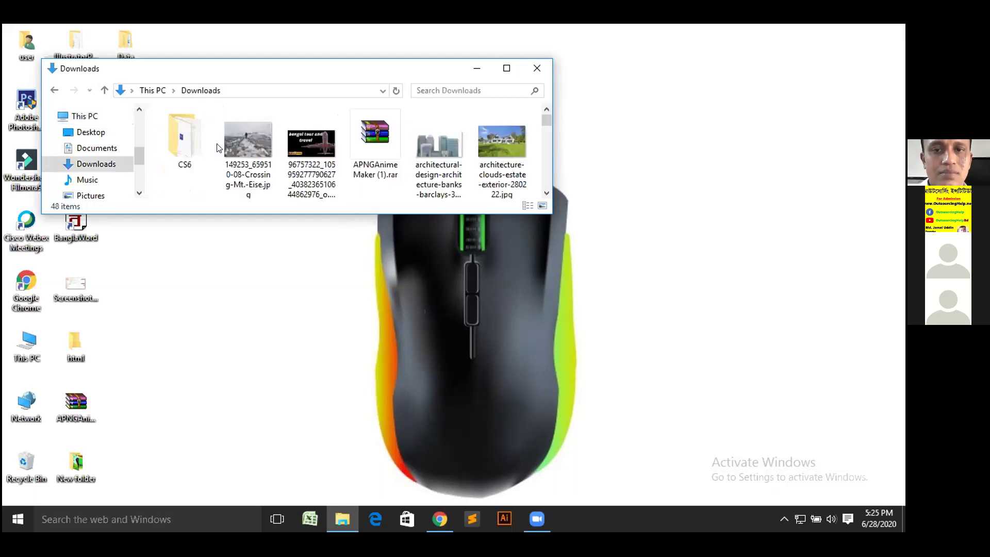
{"action": "left_click", "coordinate": [546, 193]}
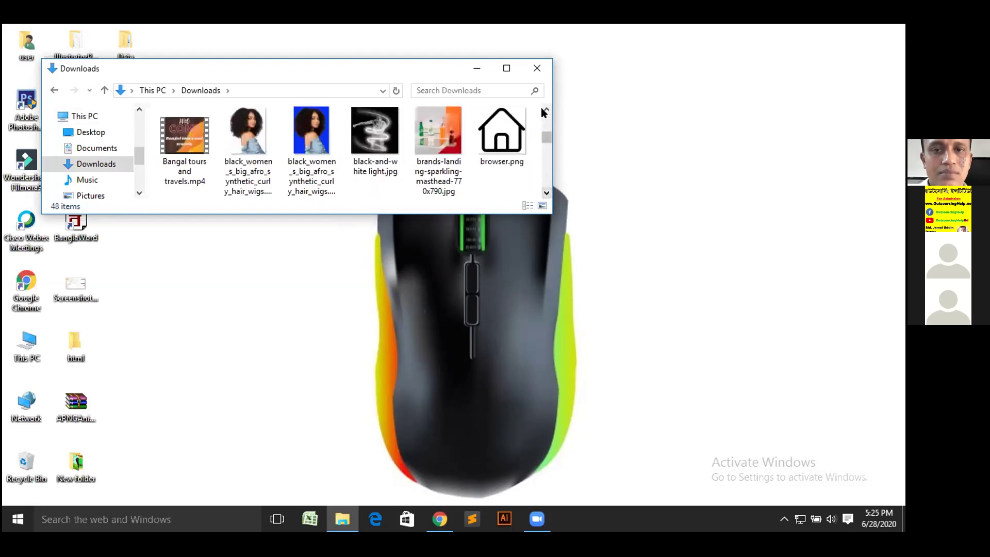
{"action": "left_click", "coordinate": [547, 191]}
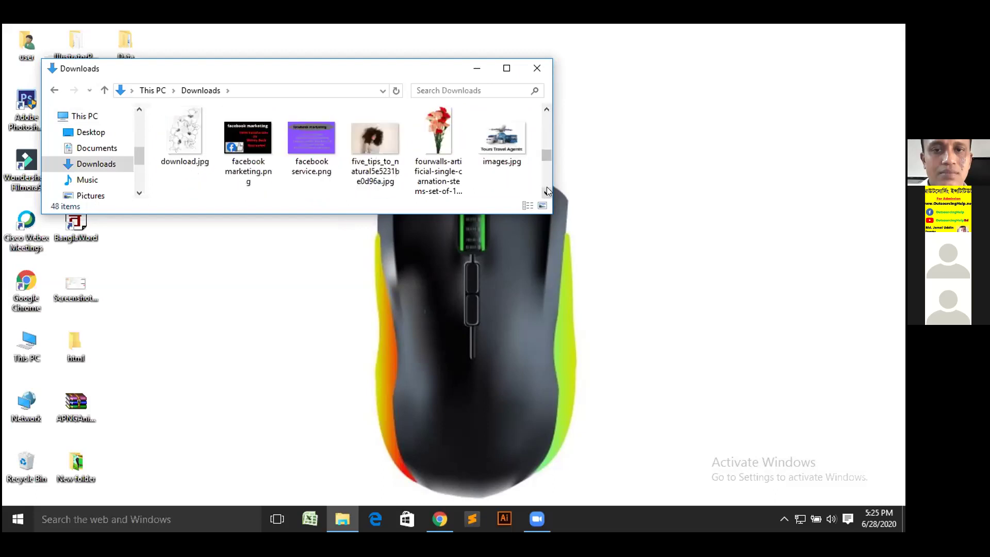
{"action": "left_click", "coordinate": [545, 109]}
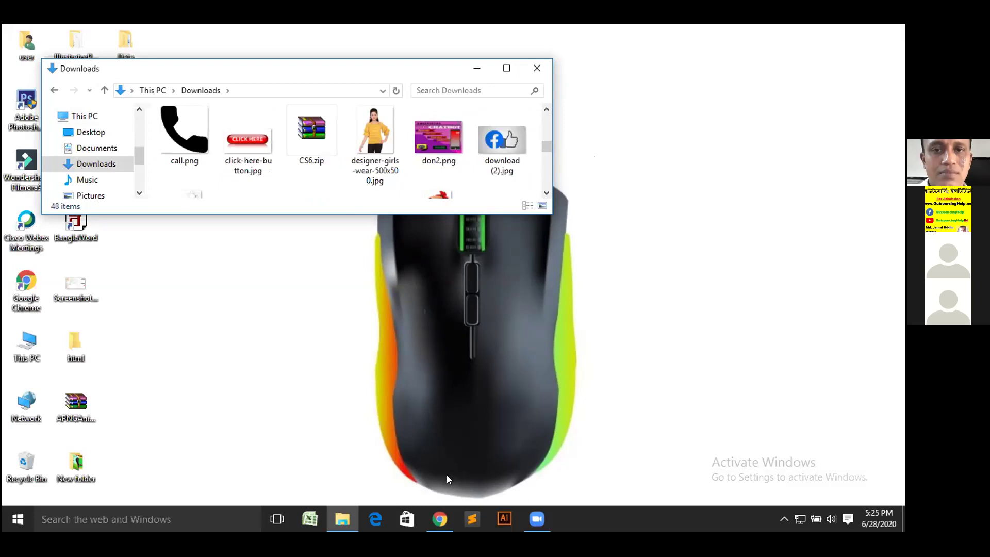
- View don2.png from the Downloads folder in a new Chrome tab, and close that tab
{"action": "left_click", "coordinate": [431, 518]}
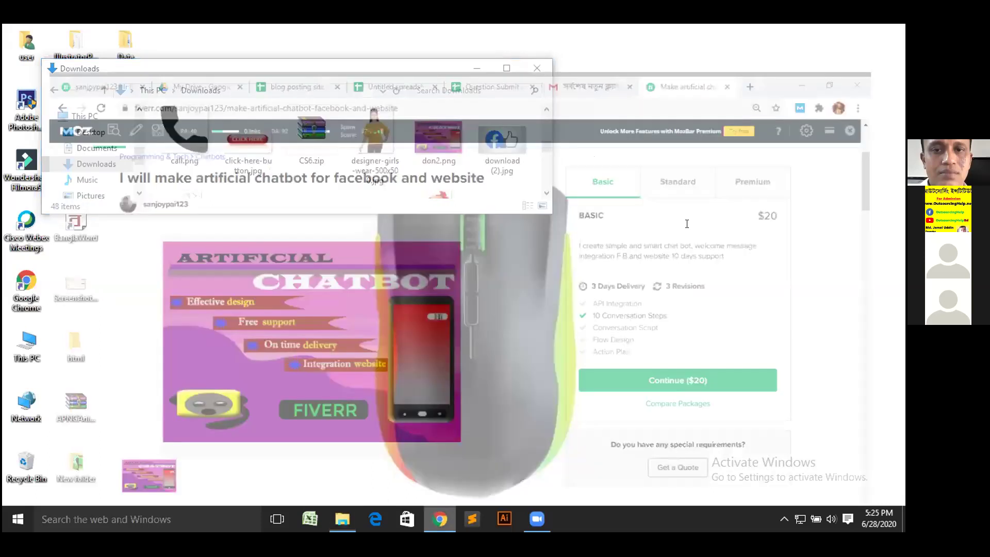
{"action": "left_click", "coordinate": [770, 36]}
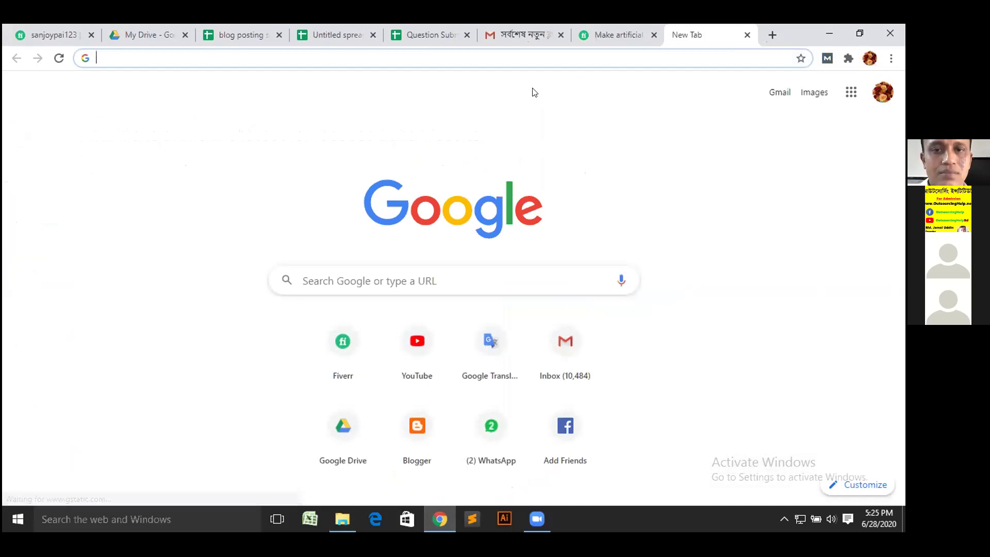
{"action": "left_click", "coordinate": [858, 35]}
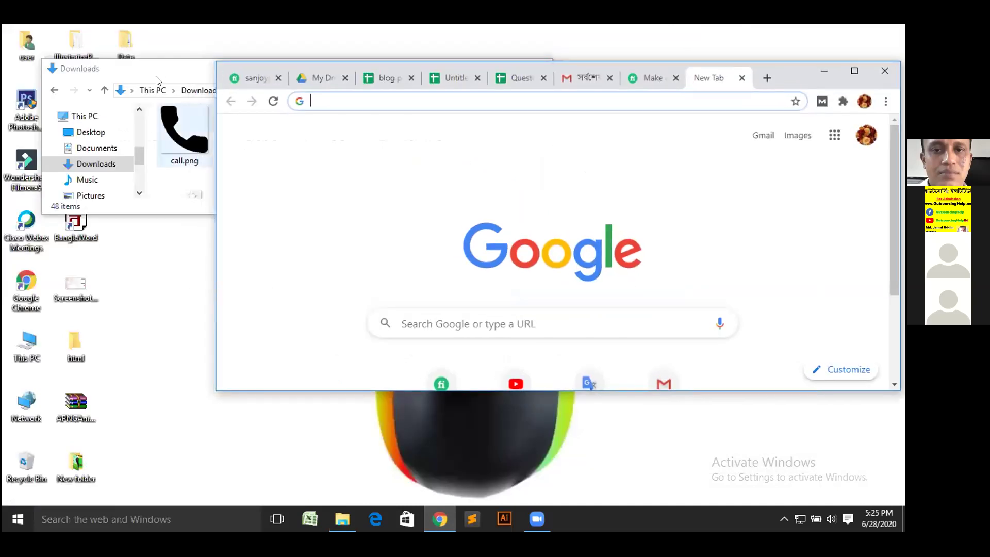
{"action": "left_click", "coordinate": [159, 80]}
{"action": "left_click_drag", "start_coordinate": [440, 143], "coordinate": [618, 200]}
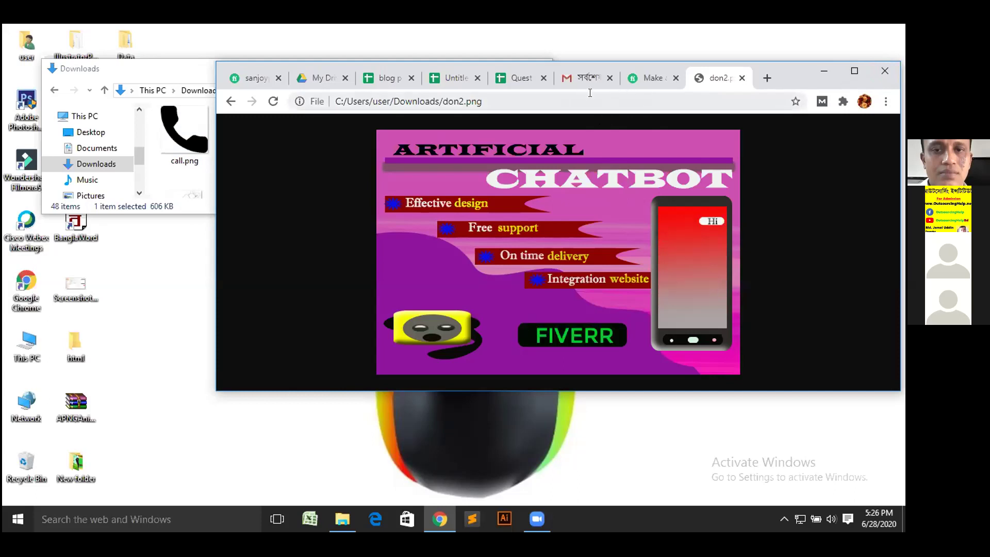
{"action": "left_click", "coordinate": [741, 77]}
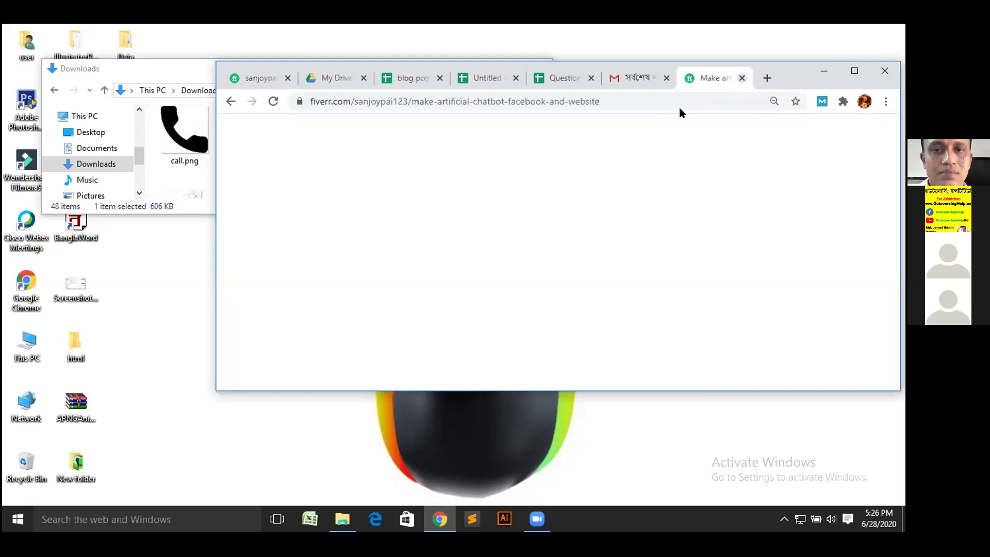
- Check the Question Submit (Responses) sheet and return to the chatbot gig's image in a maximized window
{"action": "left_click", "coordinate": [565, 80]}
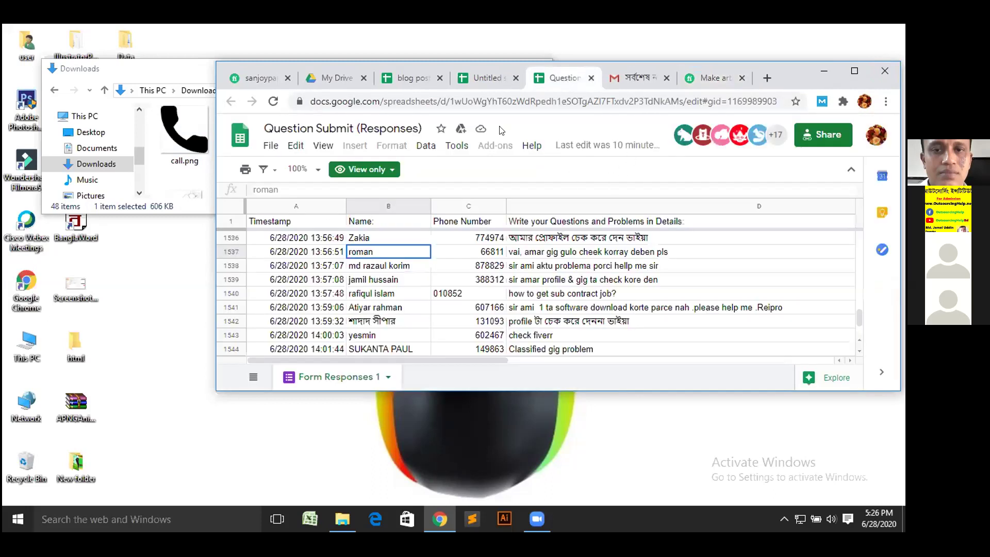
{"action": "left_click", "coordinate": [706, 80]}
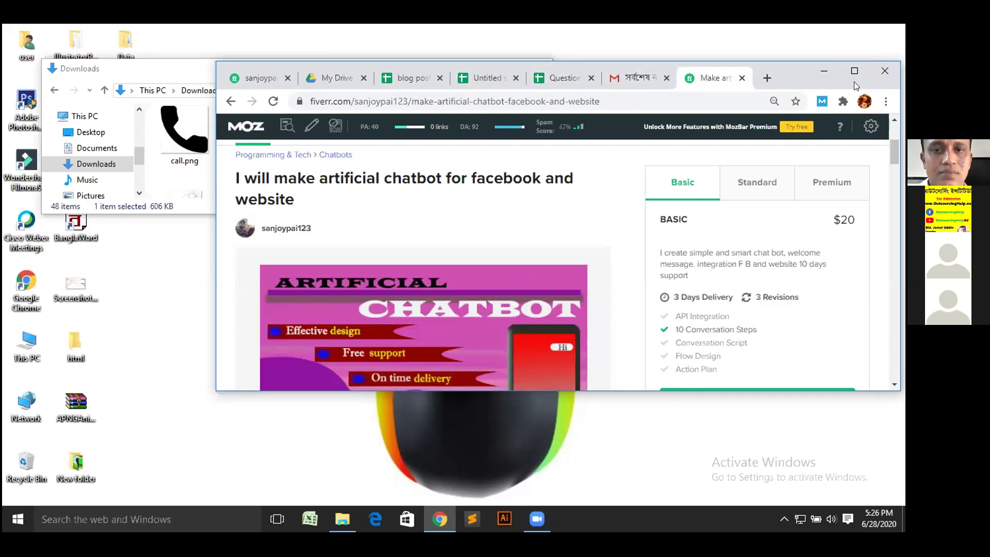
{"action": "left_click", "coordinate": [845, 81]}
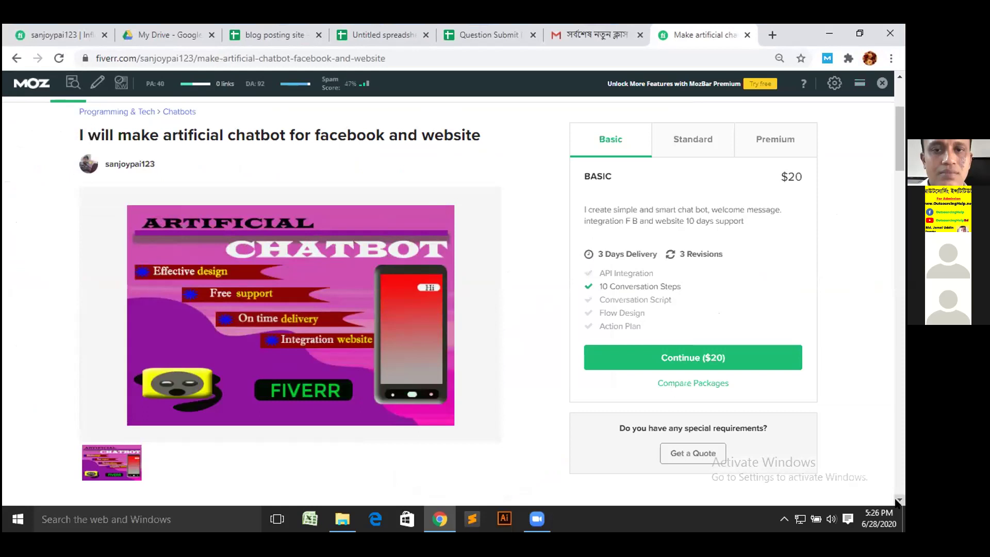
{"action": "scroll", "coordinate": [898, 502], "scroll_direction": "down", "scroll_amount": 3}
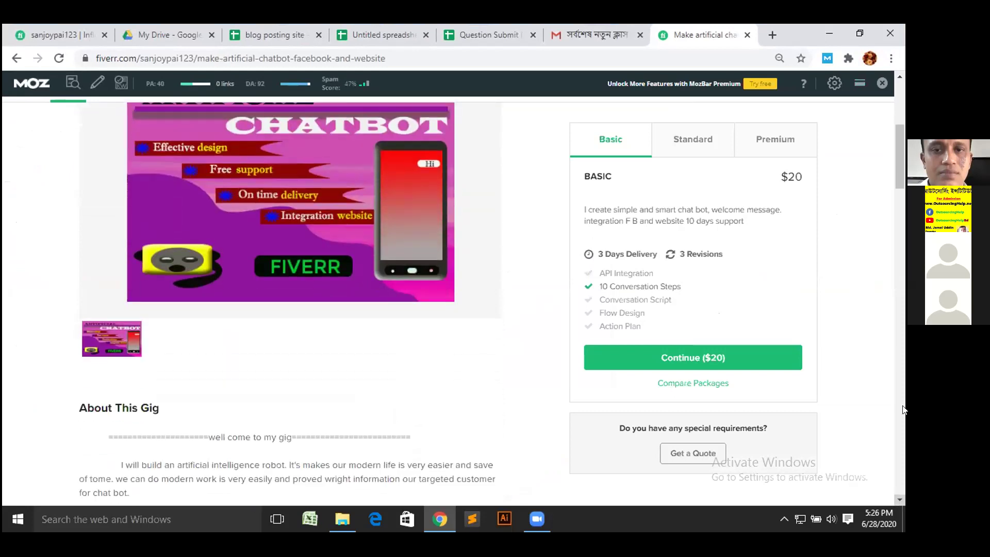
{"action": "left_click", "coordinate": [900, 80]}
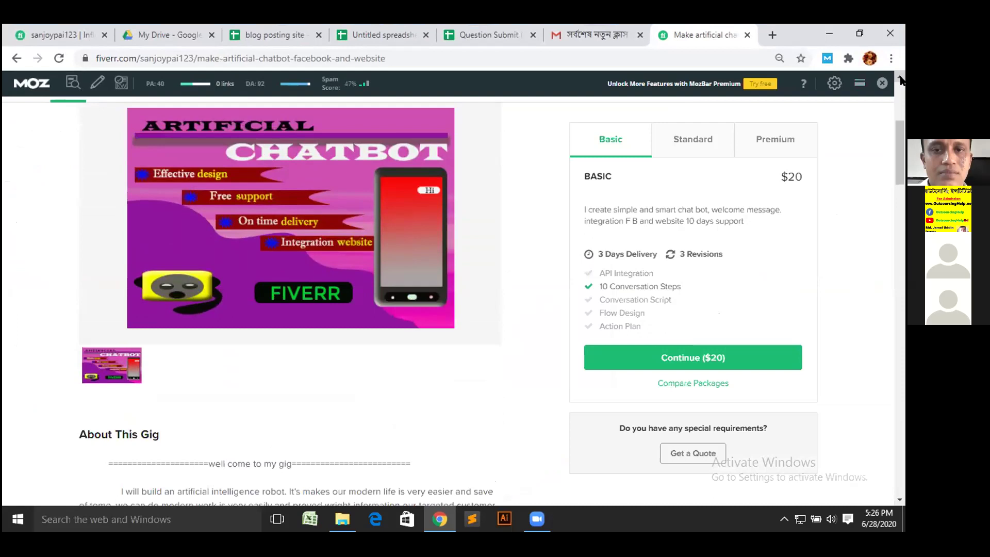
{"action": "left_click", "coordinate": [900, 80]}
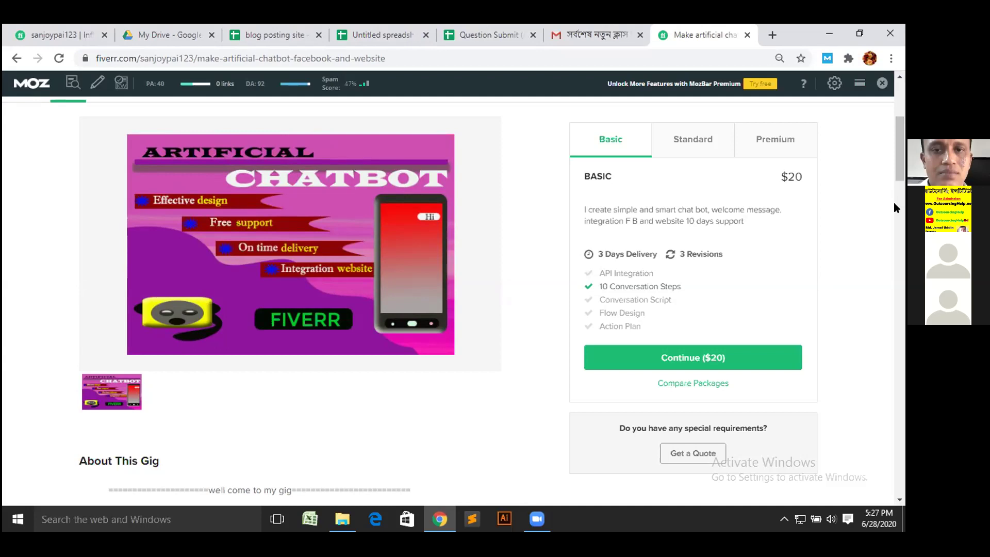
- Read the chatbot gig's About This Gig introduction and its list of services
{"action": "left_click", "coordinate": [900, 496]}
{"action": "left_click", "coordinate": [901, 496]}
{"action": "left_click", "coordinate": [900, 496]}
{"action": "left_click", "coordinate": [900, 496]}
{"action": "left_click", "coordinate": [901, 496]}
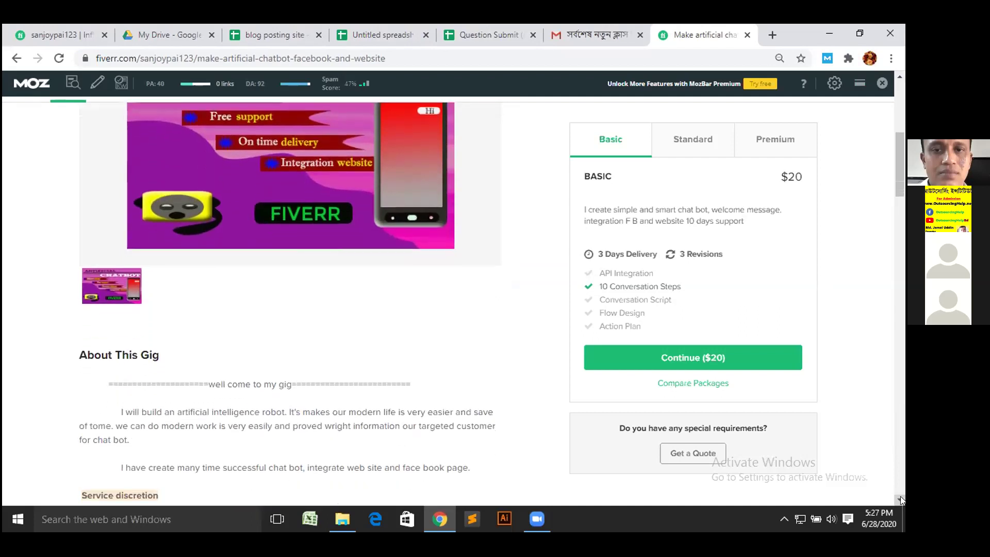
{"action": "left_click", "coordinate": [900, 496]}
{"action": "left_click", "coordinate": [900, 496]}
{"action": "left_click", "coordinate": [900, 496]}
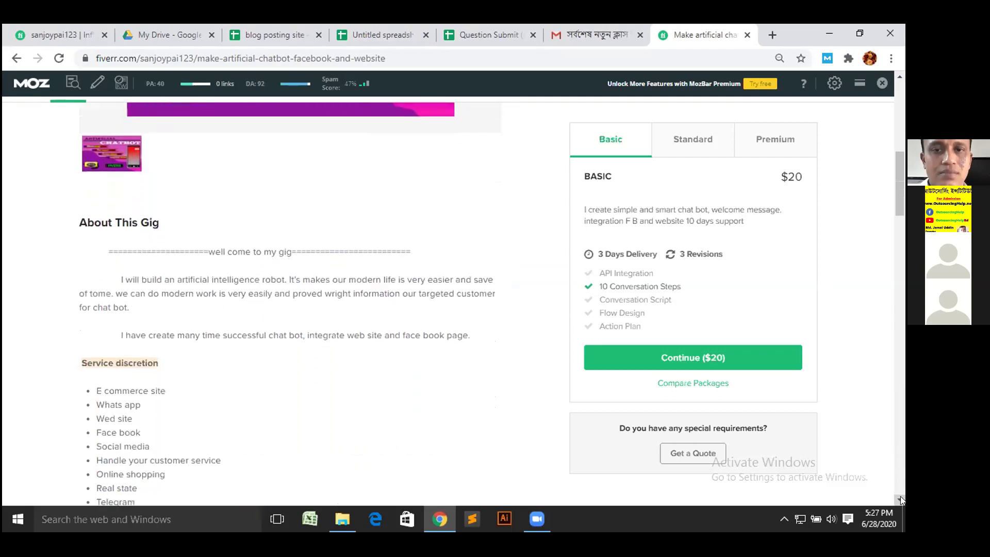
{"action": "left_click", "coordinate": [901, 496]}
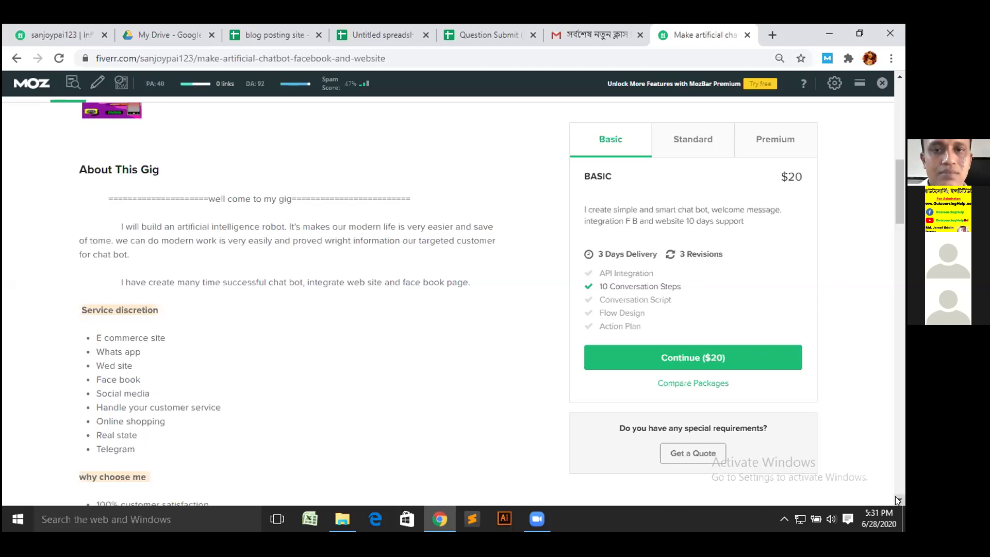
- Review the end of the chatbot gig's description, its bot types and the About The Seller section
{"action": "scroll", "coordinate": [896, 497], "scroll_direction": "down", "scroll_amount": 4}
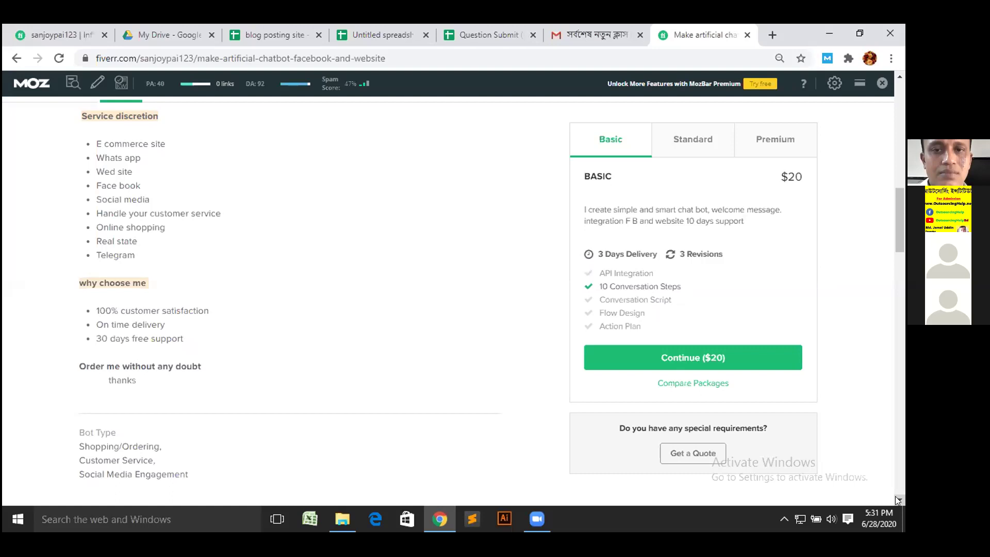
{"action": "scroll", "coordinate": [895, 496], "scroll_direction": "down", "scroll_amount": 5}
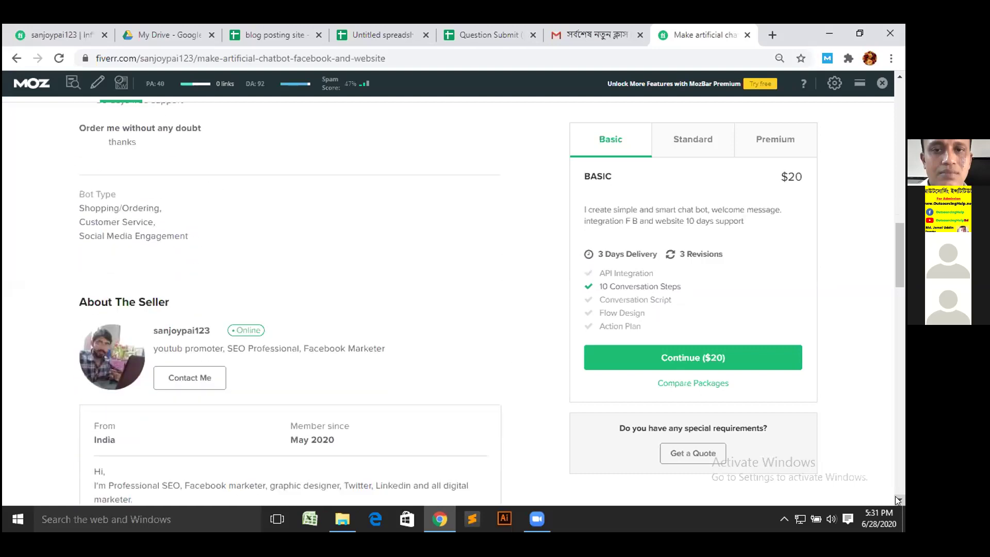
{"action": "scroll", "coordinate": [895, 496], "scroll_direction": "down", "scroll_amount": 1}
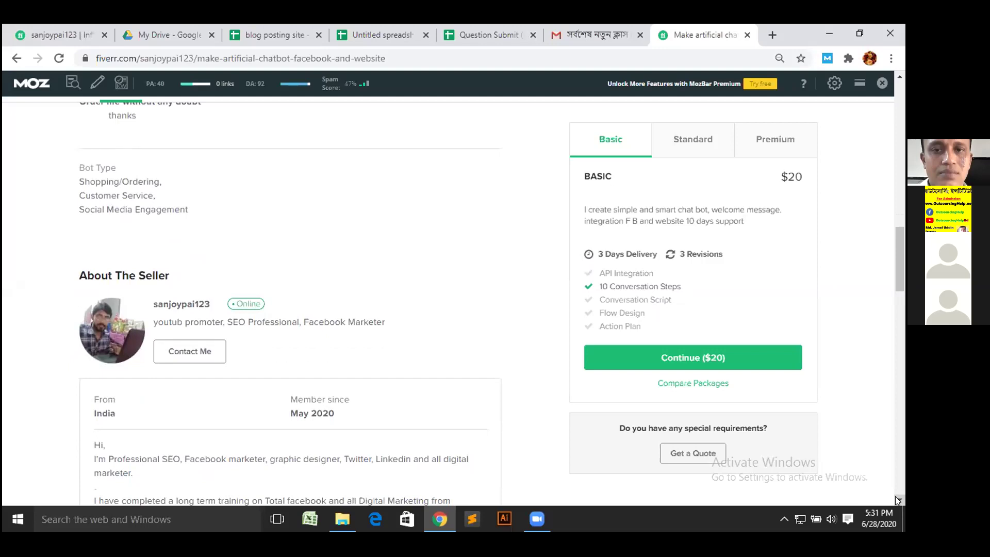
{"action": "scroll", "coordinate": [895, 496], "scroll_direction": "down", "scroll_amount": 3}
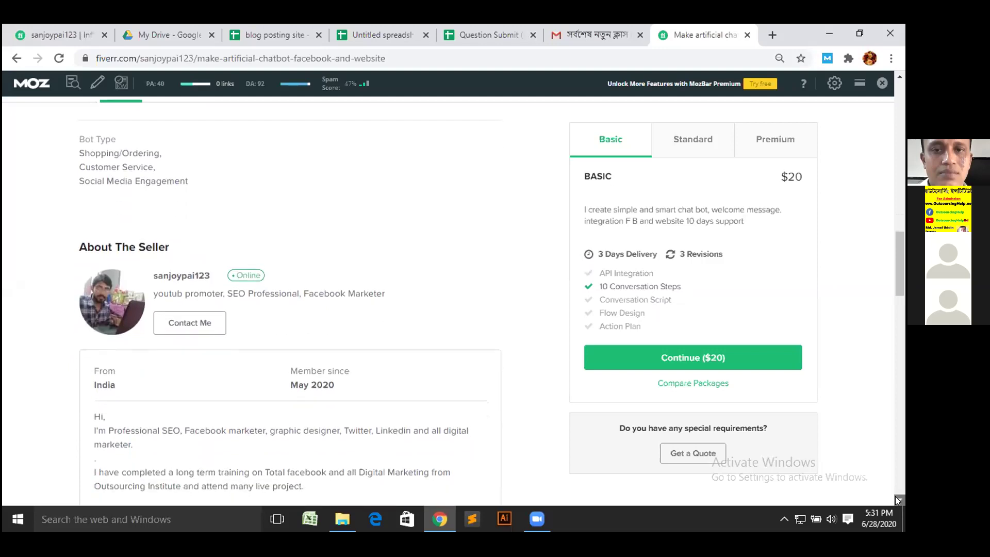
- Compare the chatbot gig's Basic, Standard and Premium packages, check its related tags, and return to the gig's title
{"action": "scroll", "coordinate": [895, 496], "scroll_direction": "down", "scroll_amount": 10}
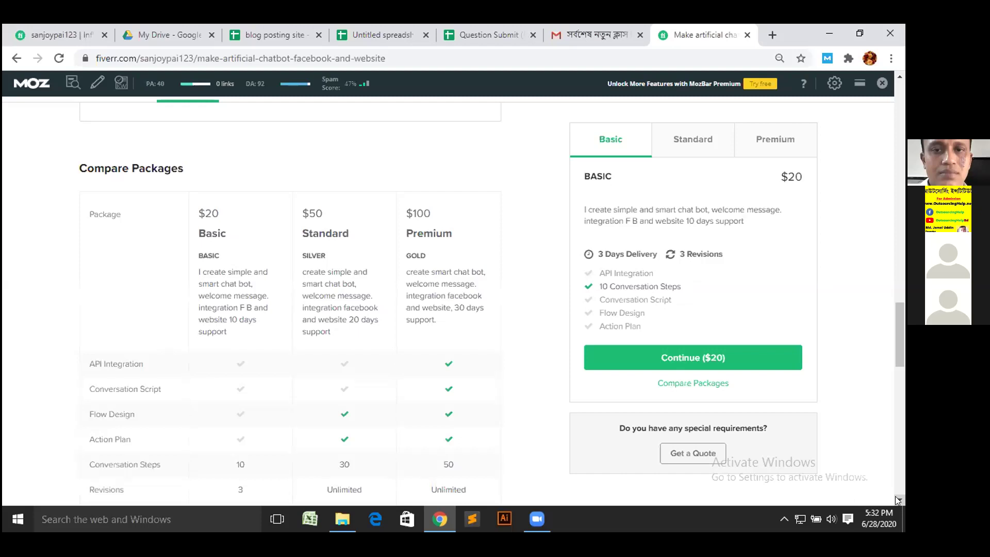
{"action": "scroll", "coordinate": [895, 496], "scroll_direction": "down", "scroll_amount": 5}
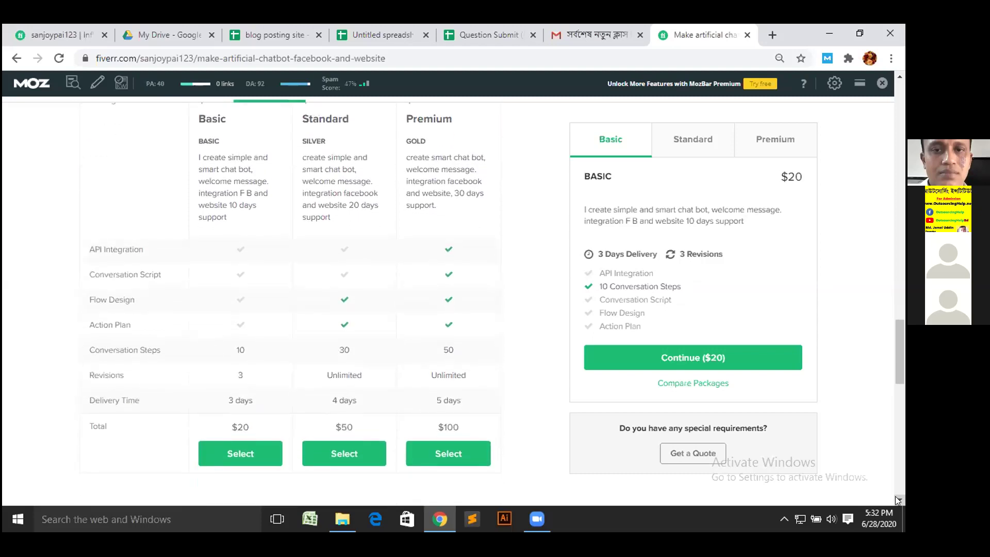
{"action": "scroll", "coordinate": [895, 496], "scroll_direction": "down", "scroll_amount": 1}
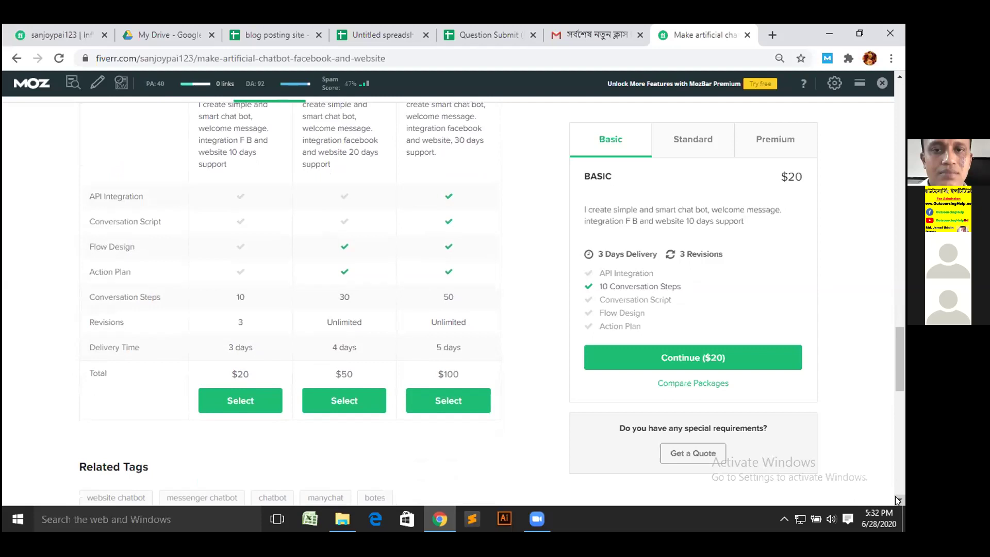
{"action": "scroll", "coordinate": [895, 496], "scroll_direction": "down", "scroll_amount": 2}
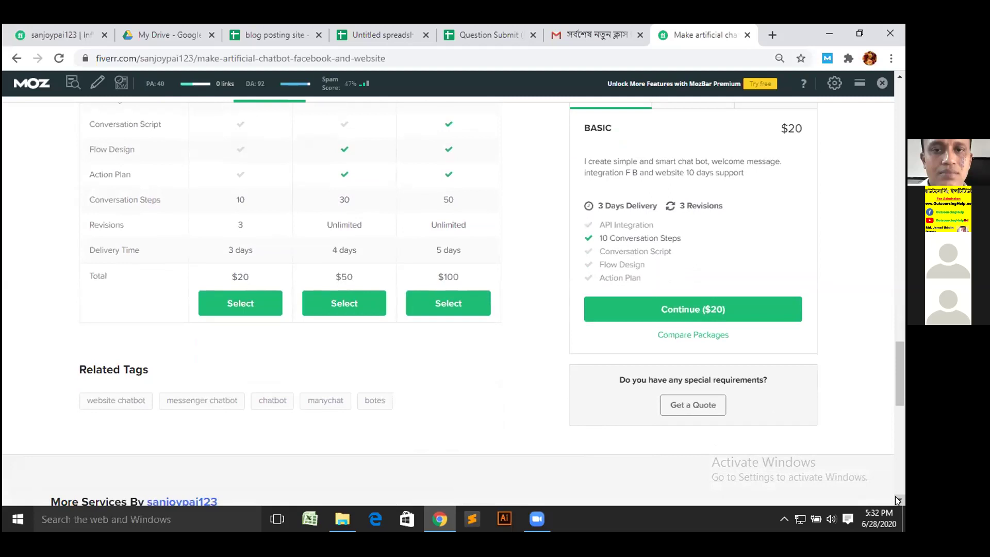
{"action": "scroll", "coordinate": [897, 500], "scroll_direction": "down", "scroll_amount": 1}
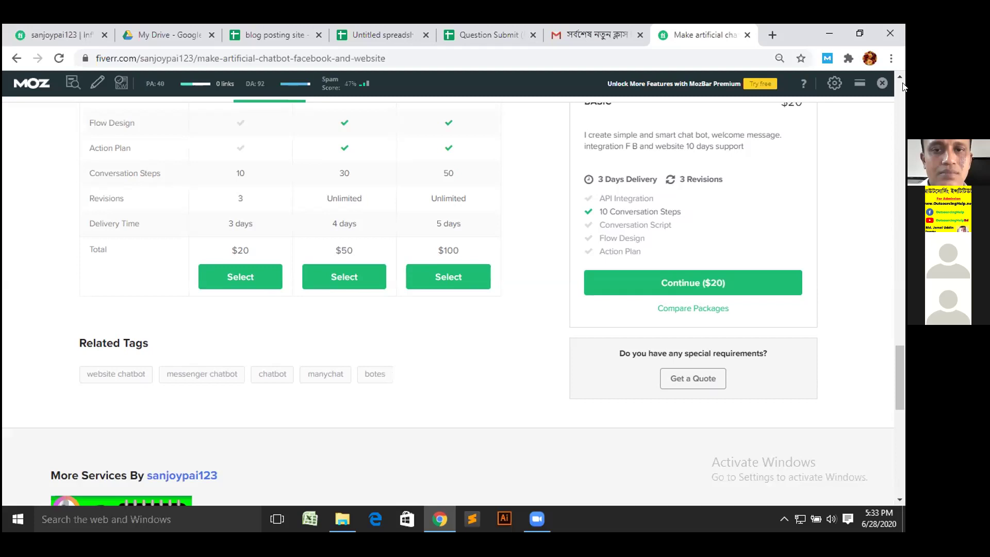
{"action": "scroll", "coordinate": [902, 85], "scroll_direction": "up", "scroll_amount": 10}
{"action": "scroll", "coordinate": [902, 85], "scroll_direction": "up", "scroll_amount": 5}
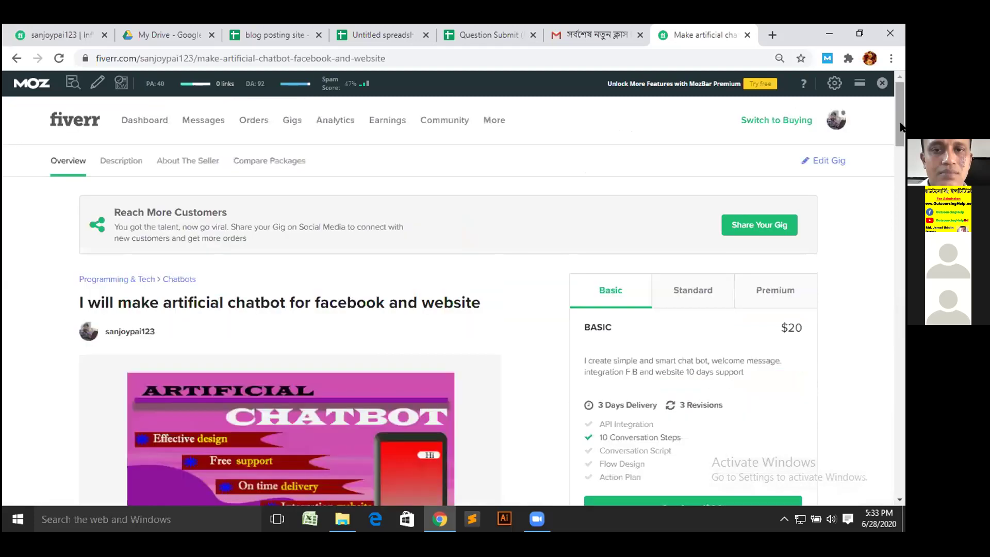
{"action": "scroll", "coordinate": [901, 496], "scroll_direction": "down", "scroll_amount": 3}
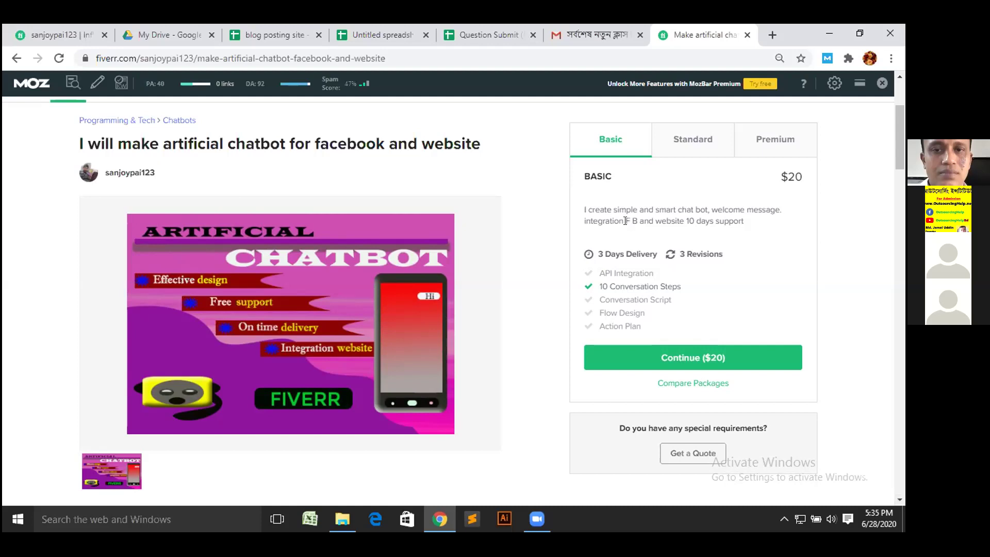
{"action": "left_click", "coordinate": [593, 43]}
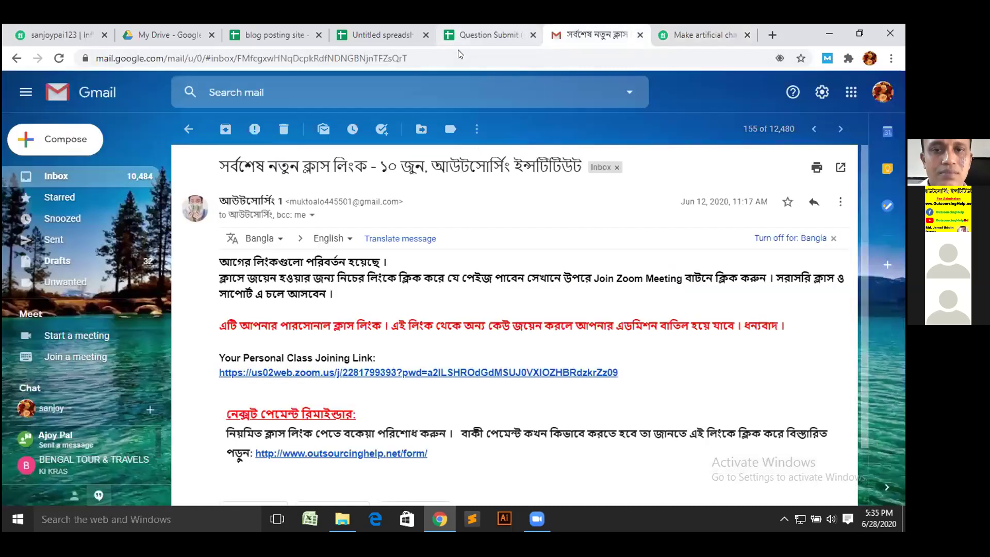
{"action": "left_click", "coordinate": [466, 35]}
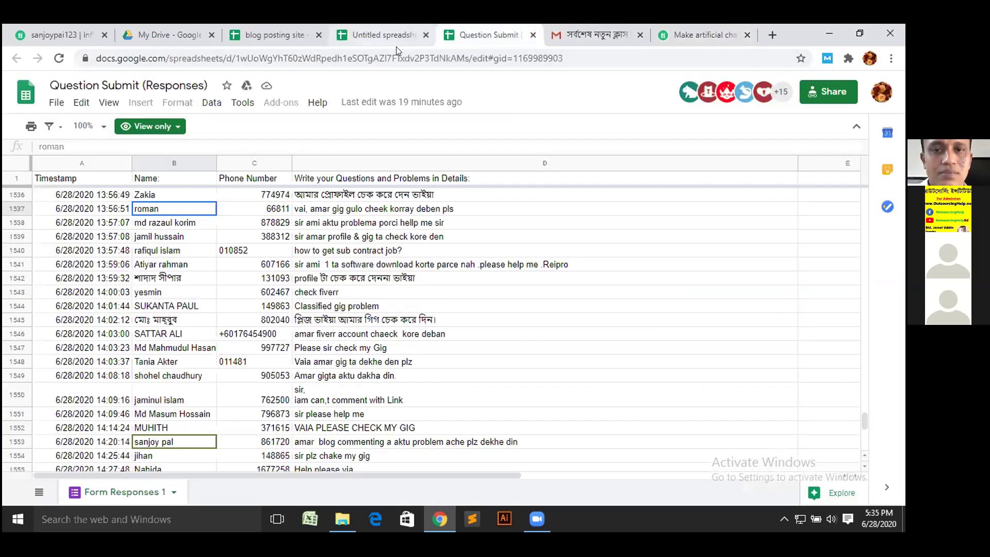
{"action": "left_click", "coordinate": [396, 45]}
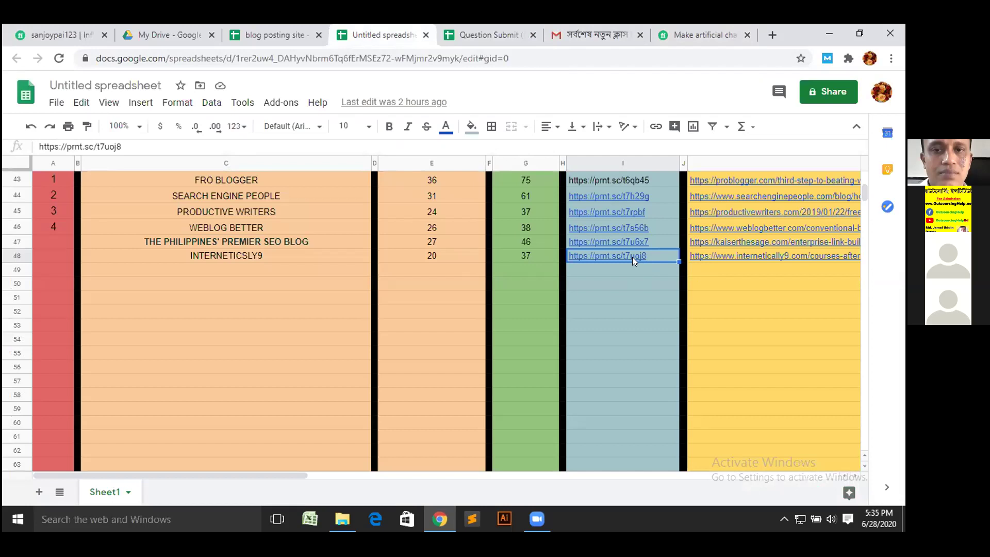
{"action": "mouse_move", "coordinate": [643, 260]}
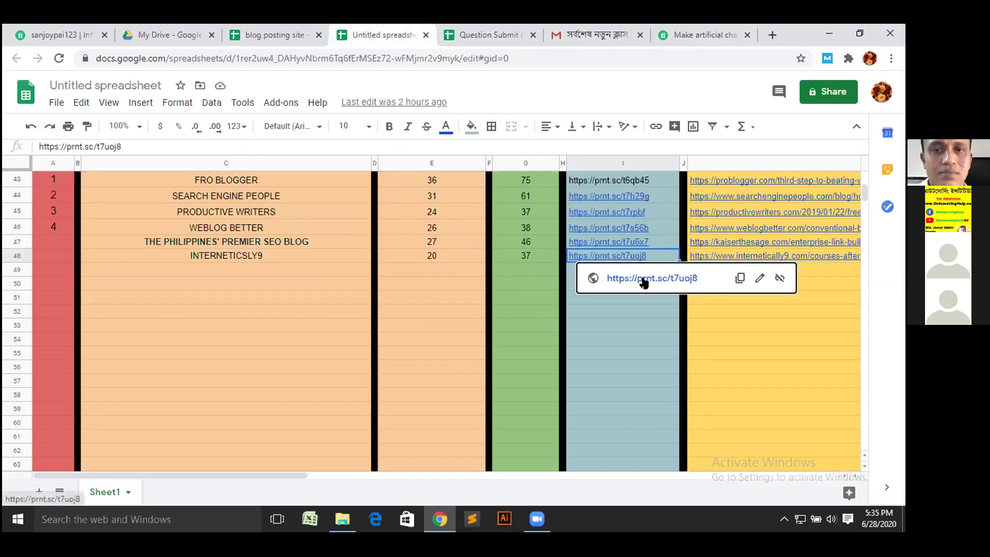
{"action": "left_click", "coordinate": [644, 279]}
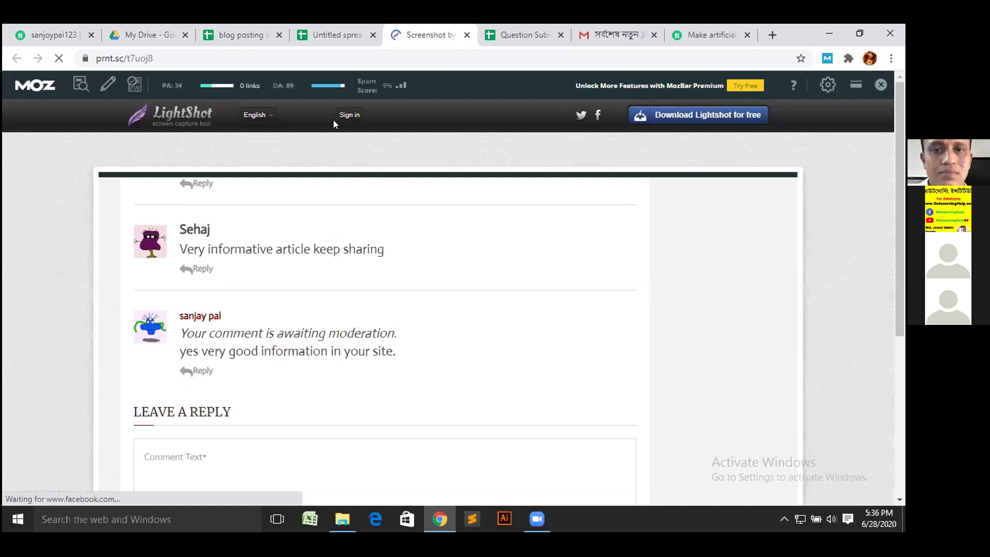
- Return to the Untitled spreadsheet, select the INTERNETICSLY9 comment link, and restore the browser to a smaller, repositioned window
{"action": "left_click", "coordinate": [332, 35]}
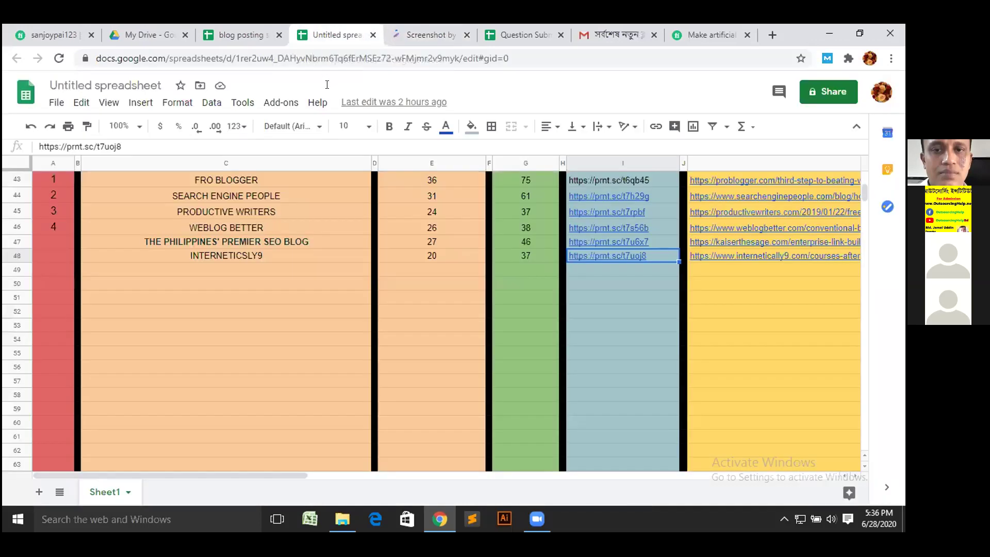
{"action": "left_click", "coordinate": [704, 256]}
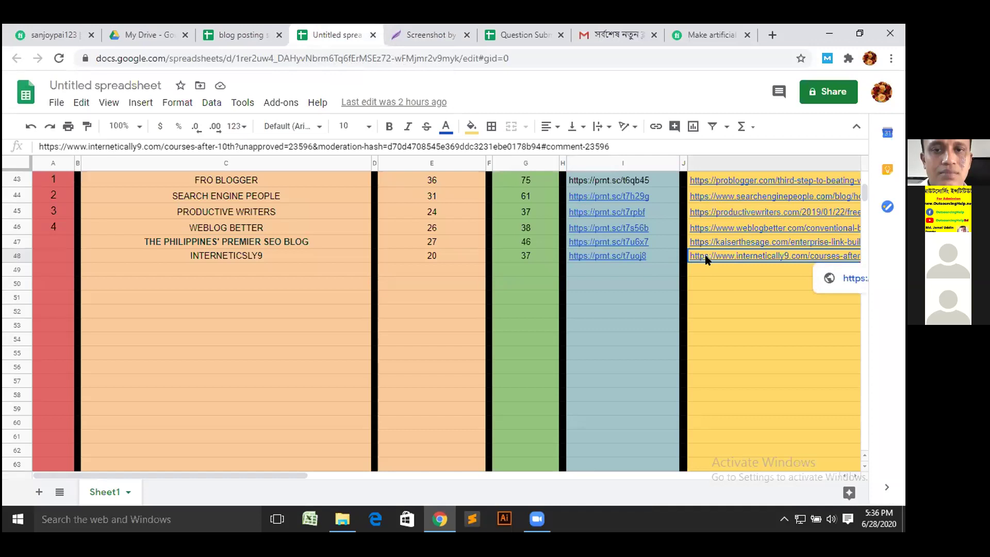
{"action": "left_click", "coordinate": [855, 27]}
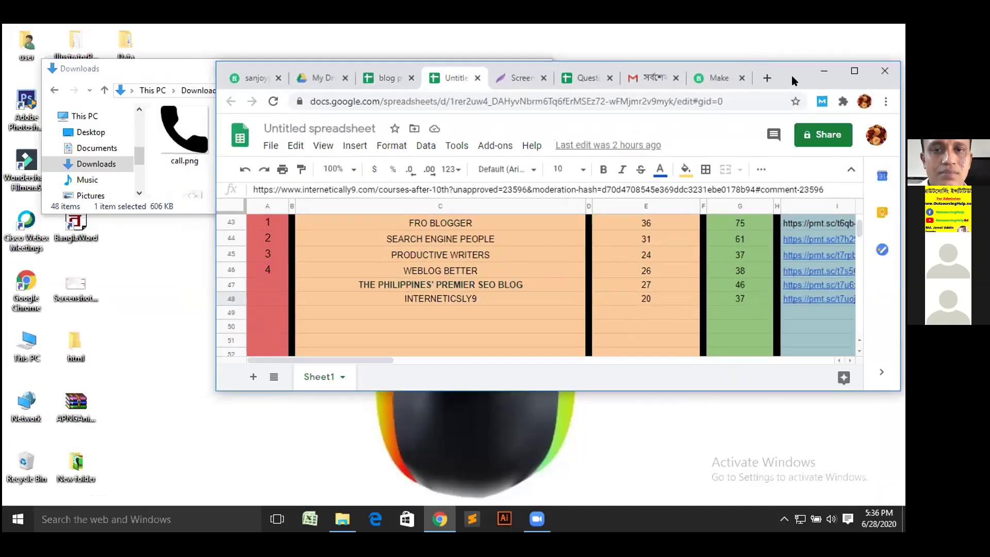
{"action": "left_click_drag", "start_coordinate": [766, 78], "coordinate": [549, 94]}
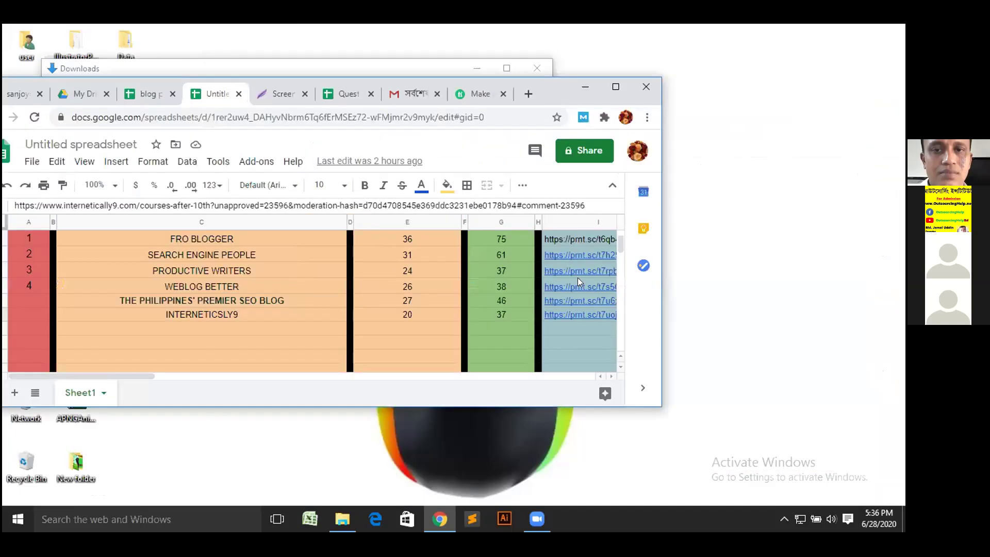
{"action": "left_click", "coordinate": [578, 314]}
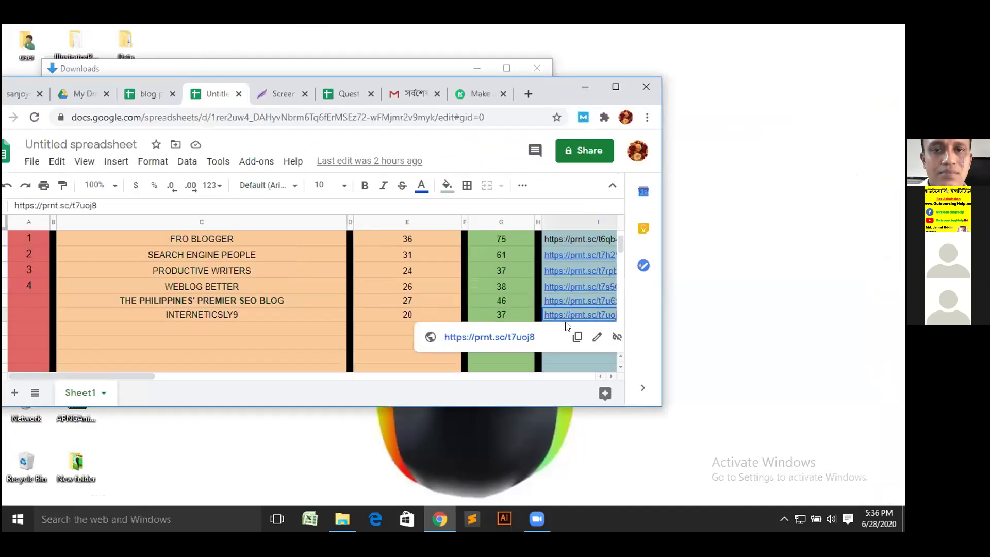
{"action": "left_click", "coordinate": [516, 336]}
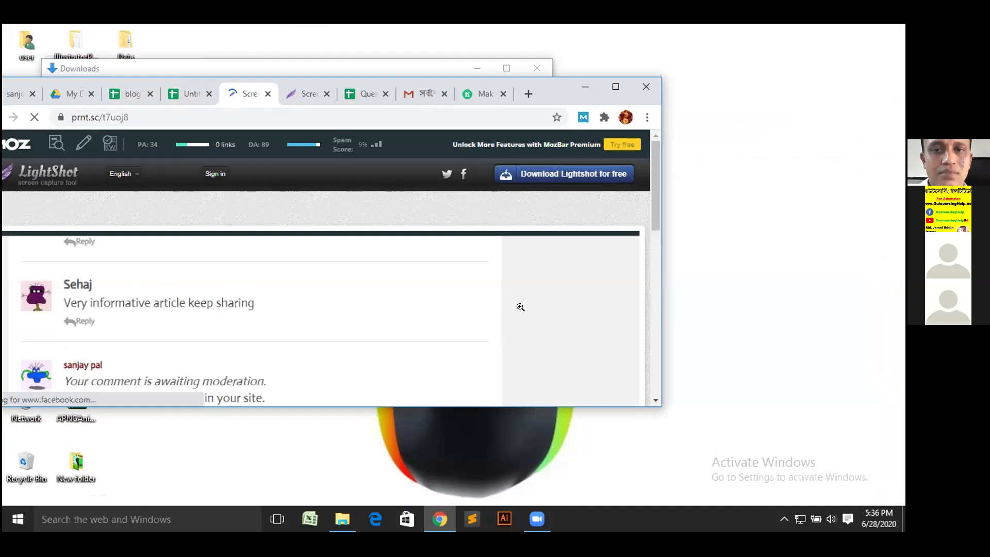
{"action": "left_click", "coordinate": [268, 93]}
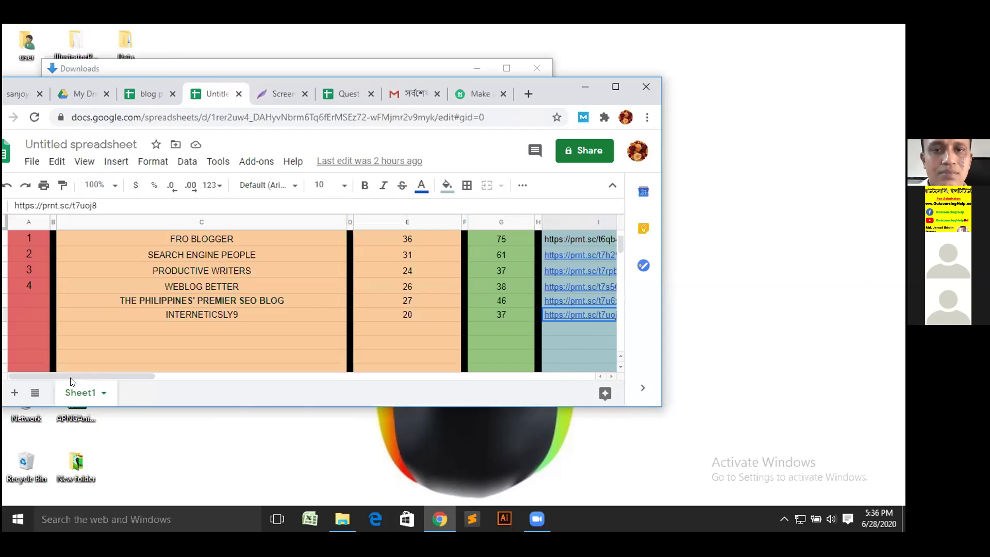
- Open the internetically9.com comment link from the INTERNETICSLY9 row and go to the page's comments in a maximized window
{"action": "left_click_drag", "start_coordinate": [141, 375], "coordinate": [259, 387]}
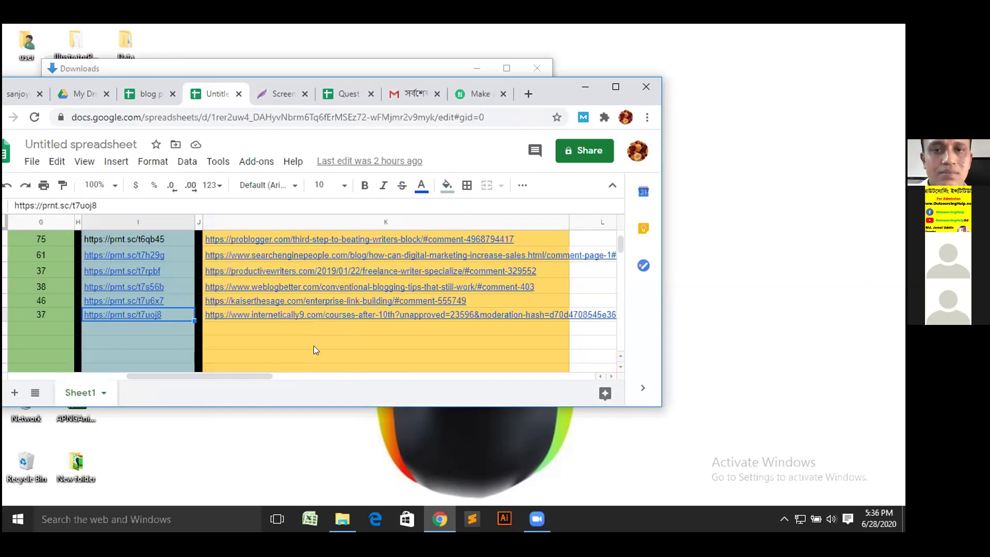
{"action": "mouse_move", "coordinate": [323, 313]}
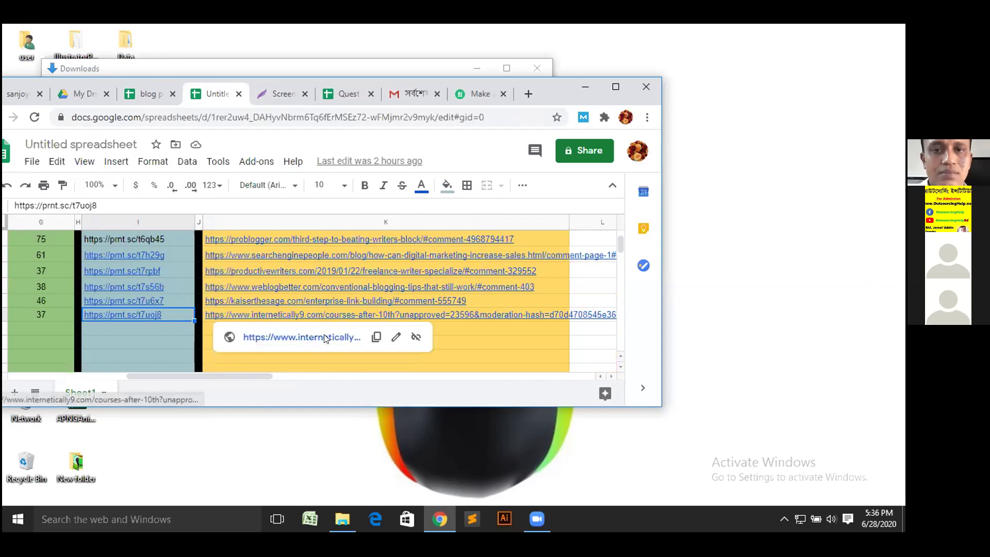
{"action": "left_click", "coordinate": [325, 338]}
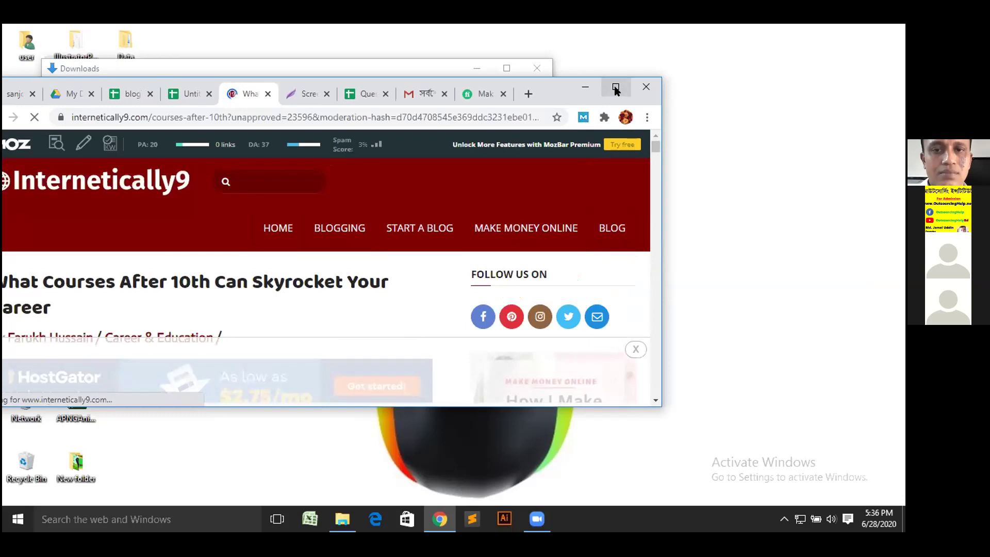
{"action": "left_click_drag", "start_coordinate": [652, 139], "coordinate": [663, 354]}
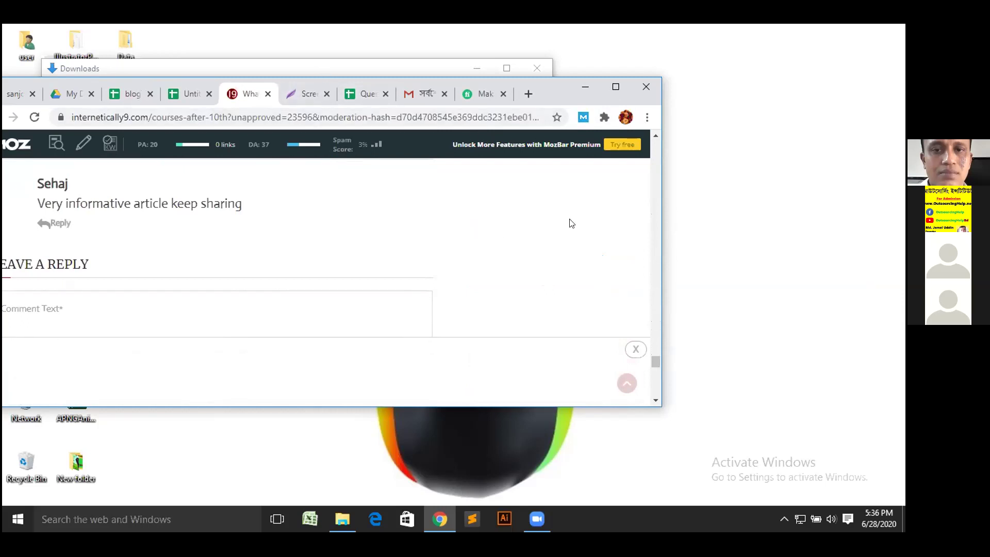
{"action": "left_click_drag", "start_coordinate": [579, 82], "coordinate": [642, 58]}
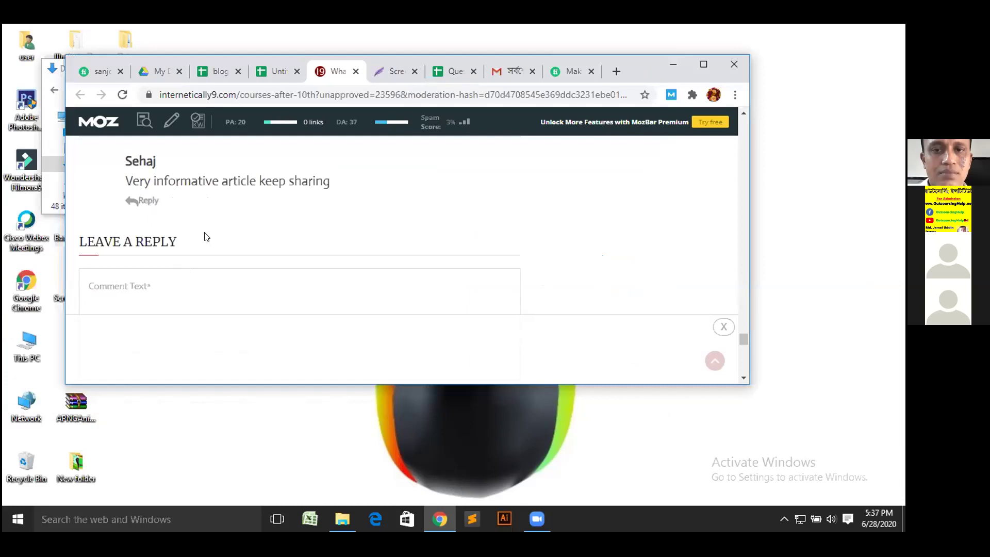
{"action": "left_click", "coordinate": [702, 64]}
- Check the blog post's reply form and the existing comments for the student's submitted comment
{"action": "scroll", "coordinate": [409, 277], "scroll_direction": "down", "scroll_amount": 3}
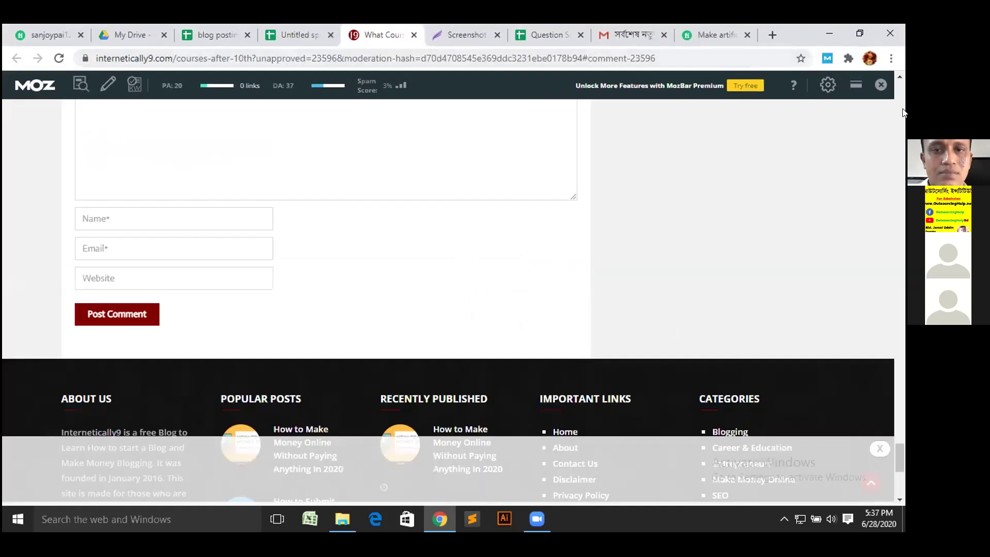
{"action": "left_click", "coordinate": [897, 81]}
{"action": "left_click", "coordinate": [897, 81]}
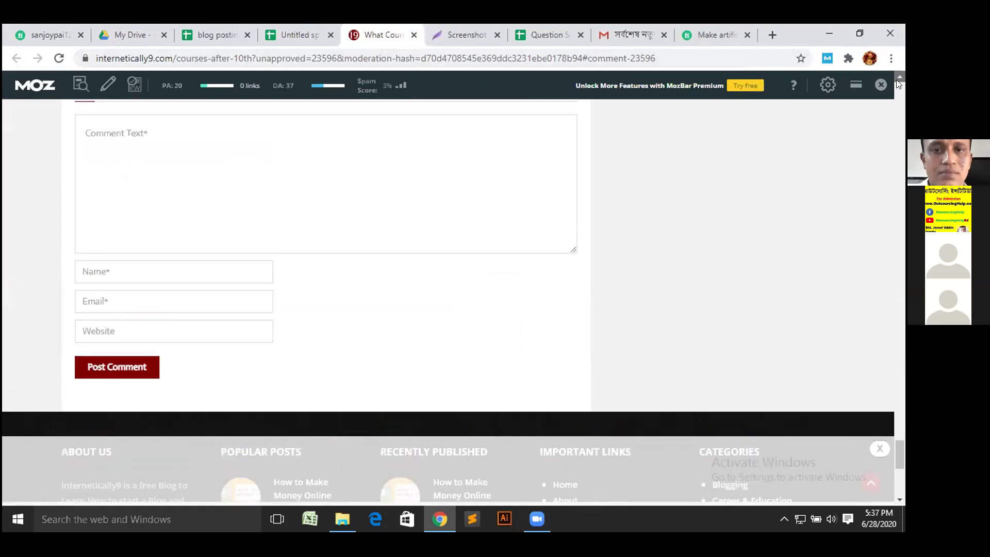
{"action": "left_click", "coordinate": [897, 81]}
{"action": "left_click", "coordinate": [897, 81]}
{"action": "left_click", "coordinate": [897, 81]}
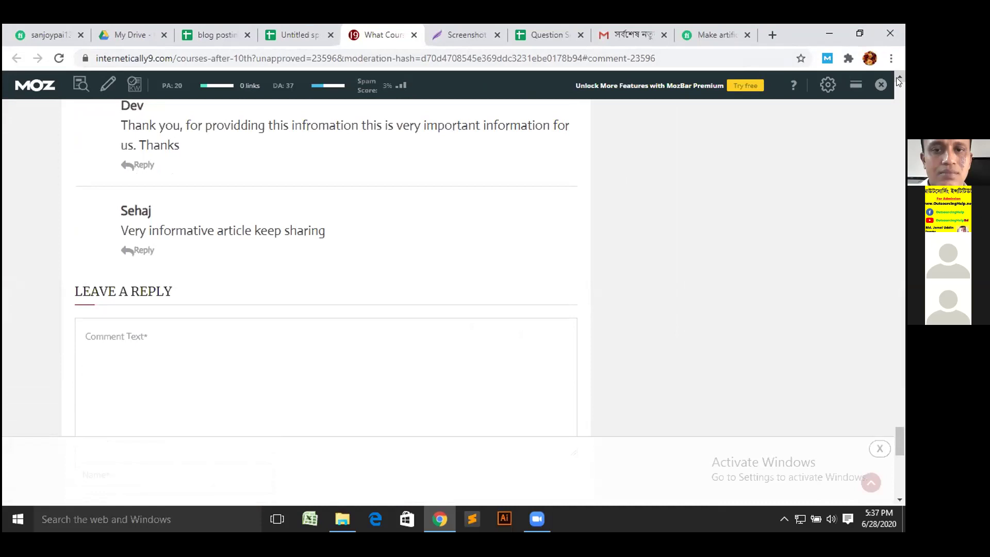
- Look back through the blog article on courses after 10th, from its comments up to its title
{"action": "scroll", "coordinate": [898, 81], "scroll_direction": "up", "scroll_amount": 6}
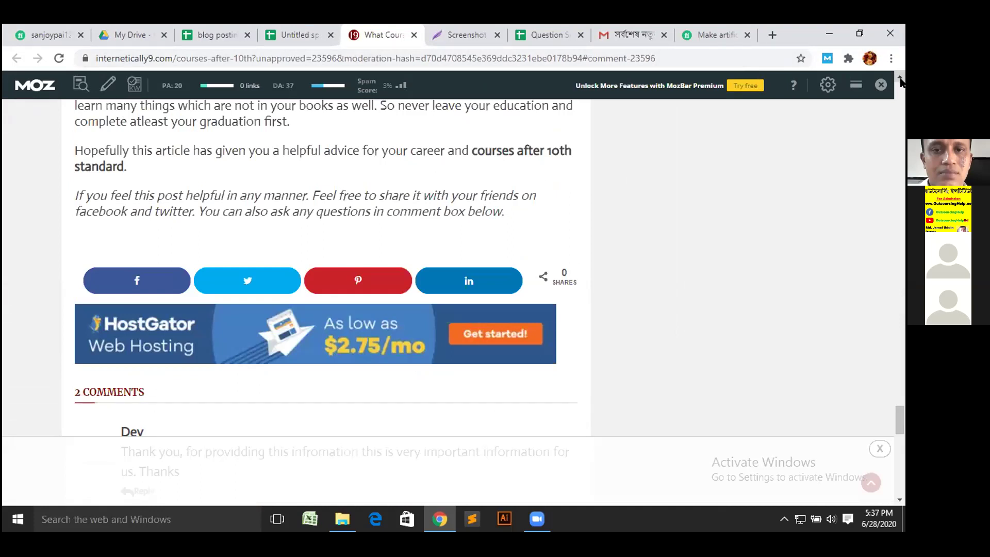
{"action": "scroll", "coordinate": [899, 82], "scroll_direction": "up", "scroll_amount": 10}
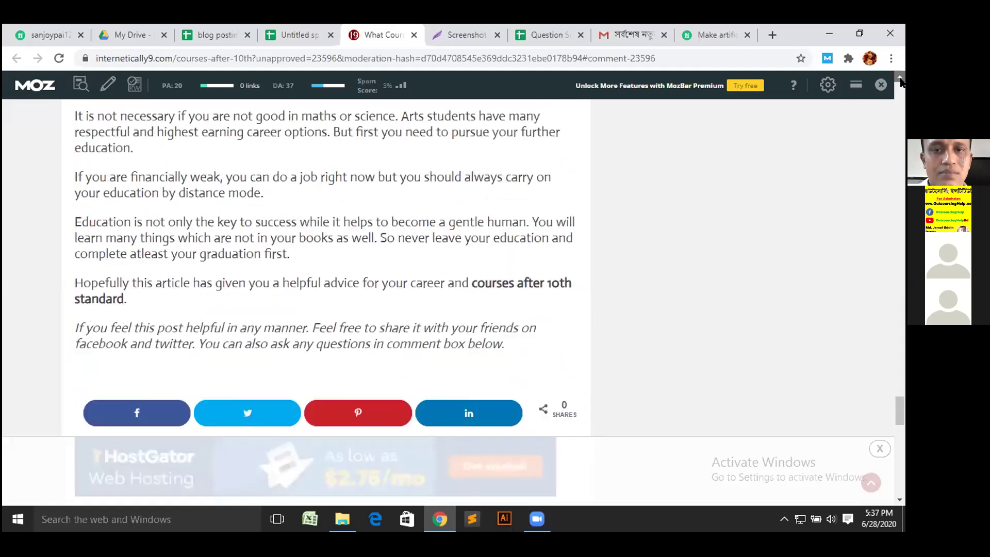
{"action": "scroll", "coordinate": [900, 82], "scroll_direction": "up", "scroll_amount": 12}
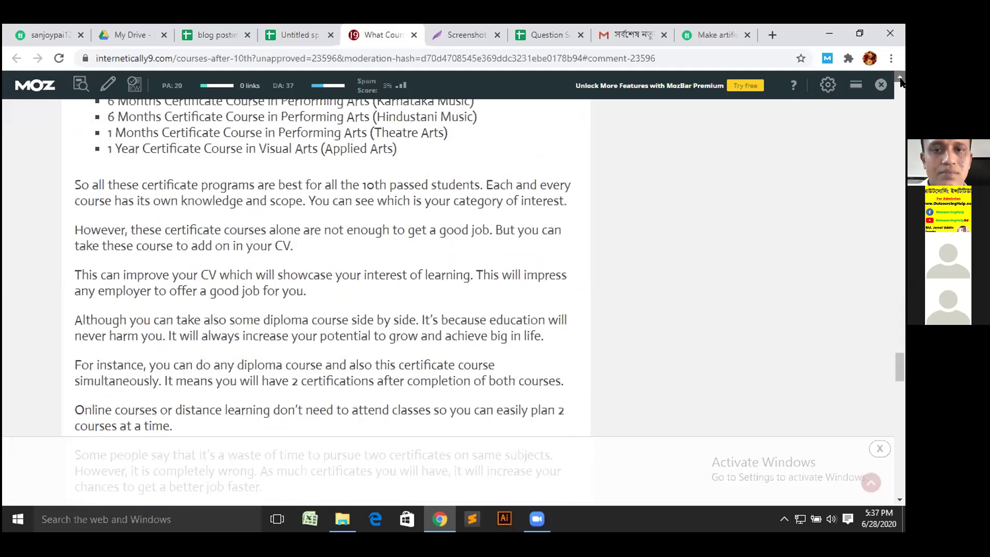
{"action": "scroll", "coordinate": [899, 82], "scroll_direction": "up", "scroll_amount": 3}
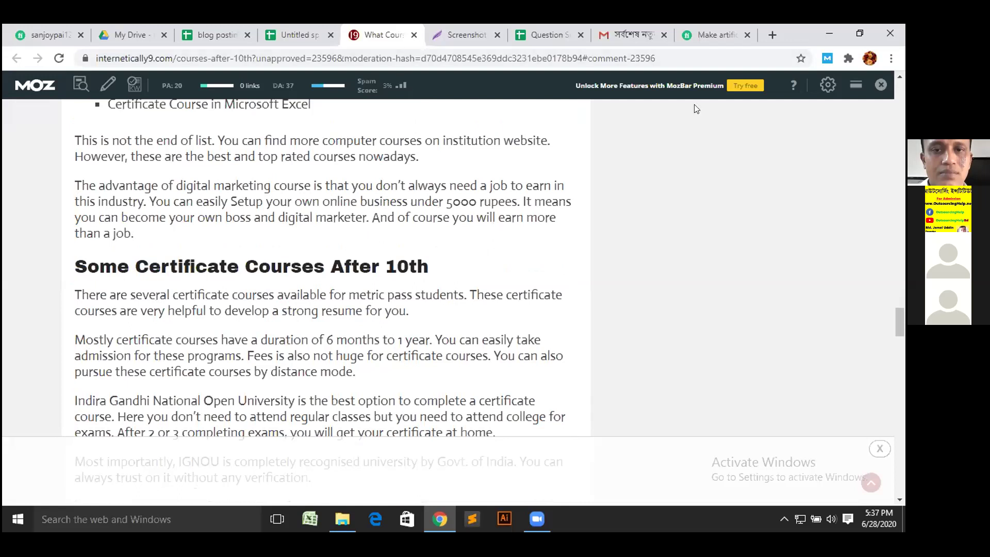
{"action": "scroll", "coordinate": [897, 81], "scroll_direction": "up", "scroll_amount": 12}
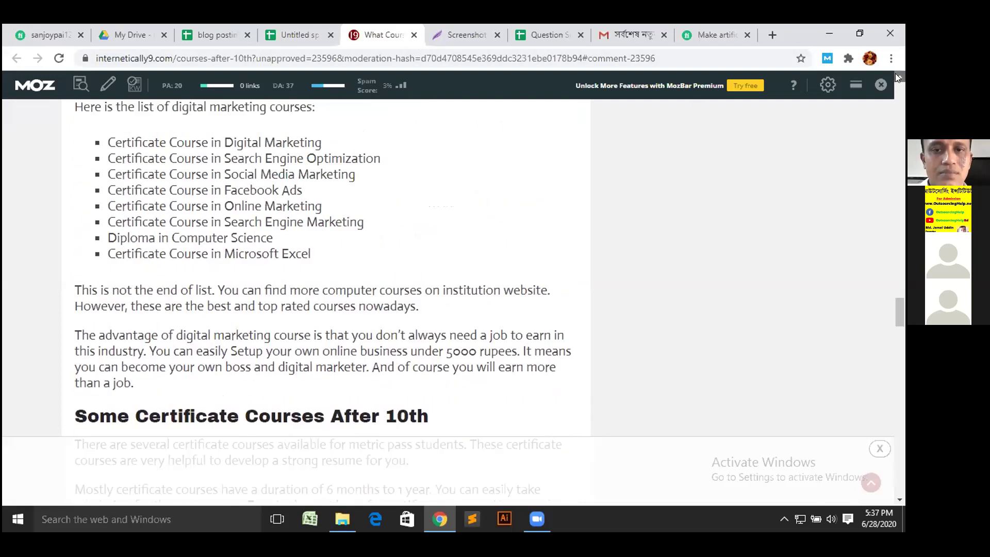
{"action": "scroll", "coordinate": [897, 78], "scroll_direction": "up", "scroll_amount": 12}
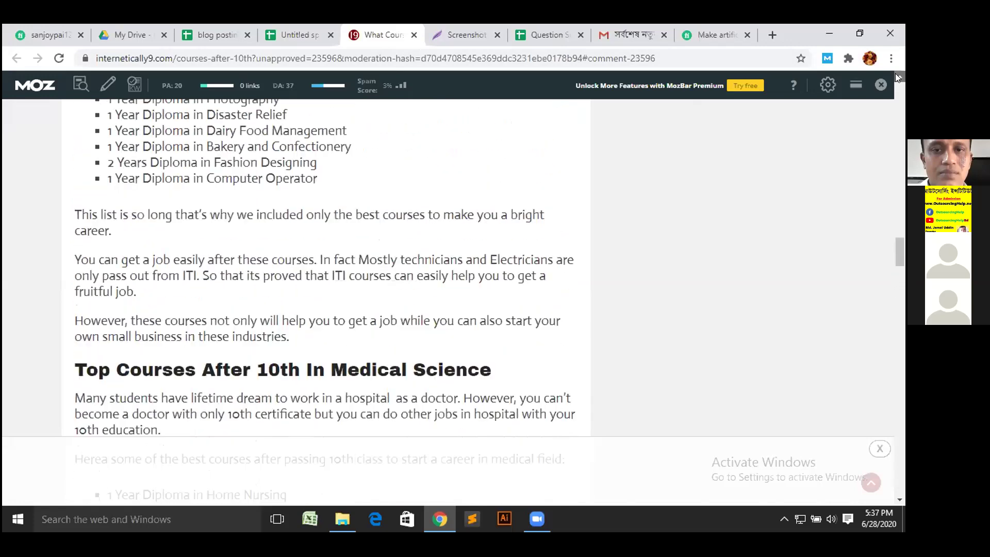
{"action": "scroll", "coordinate": [897, 77], "scroll_direction": "up", "scroll_amount": 12}
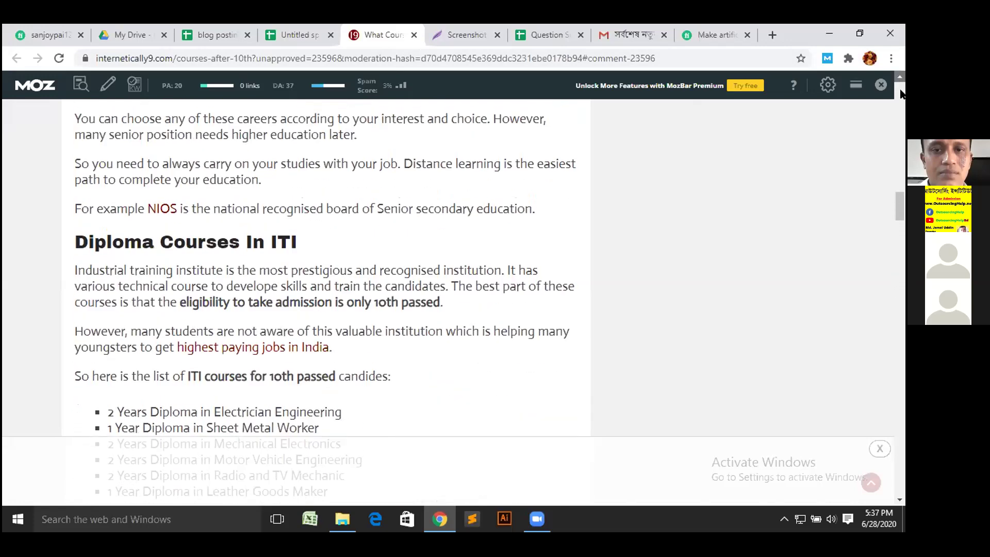
{"action": "scroll", "coordinate": [897, 82], "scroll_direction": "up", "scroll_amount": 12}
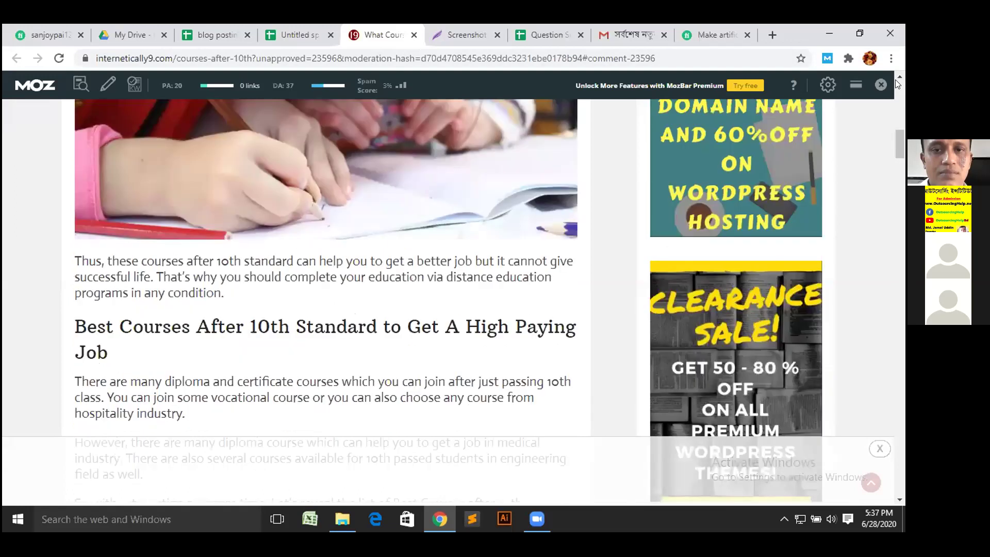
{"action": "scroll", "coordinate": [897, 82], "scroll_direction": "up", "scroll_amount": 3}
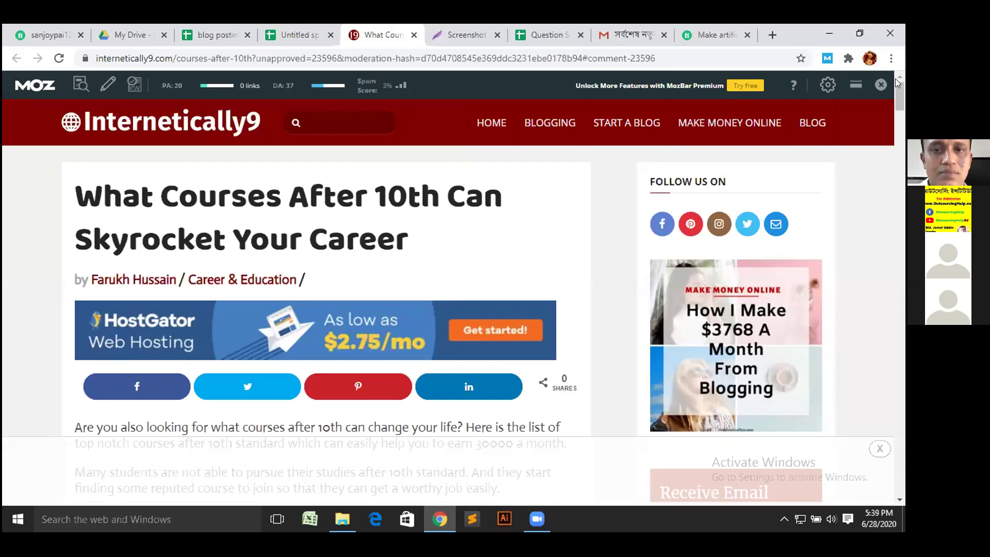
- Return to the chatbot gig and review its About The Seller section, package comparison and related tags
{"action": "left_click", "coordinate": [732, 36]}
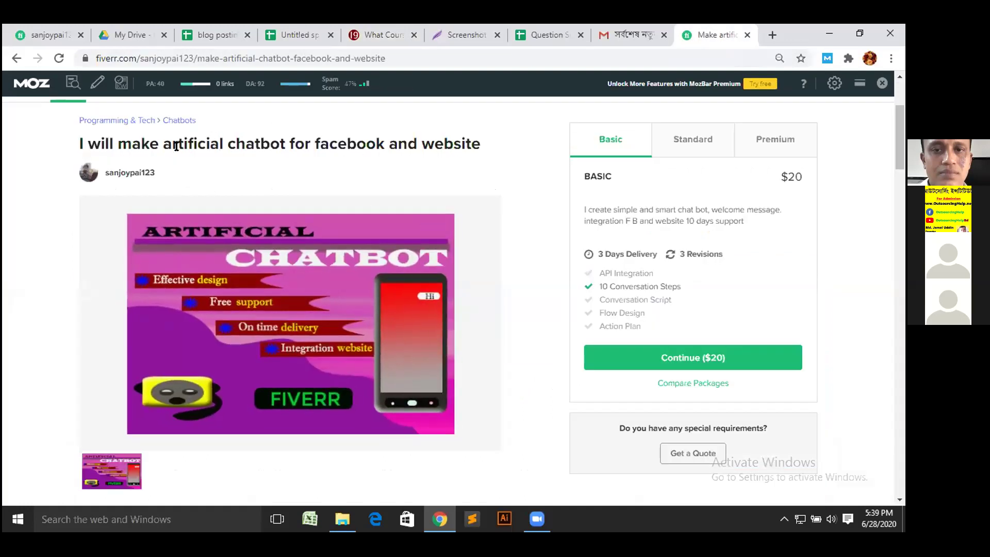
{"action": "left_click", "coordinate": [124, 174]}
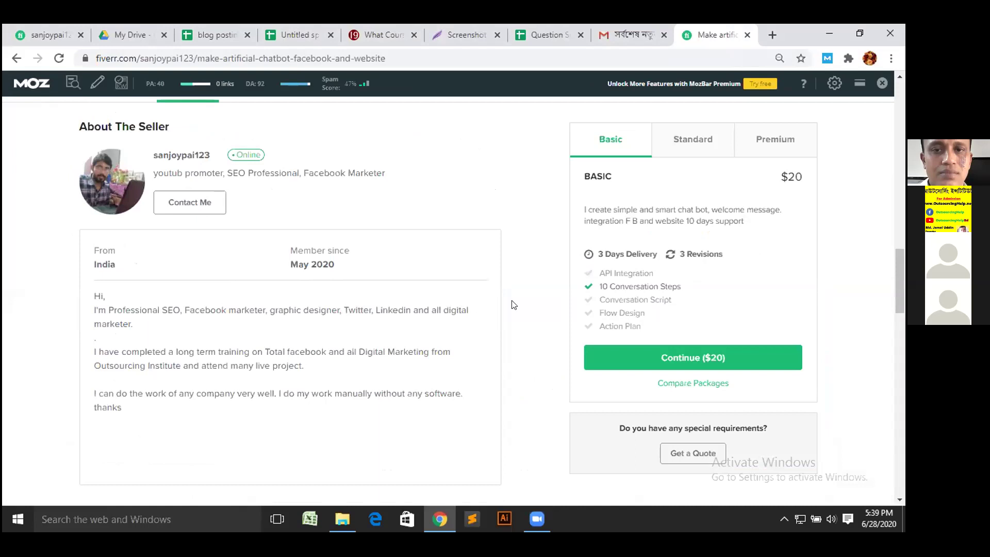
{"action": "scroll", "coordinate": [519, 205], "scroll_direction": "down", "scroll_amount": 6}
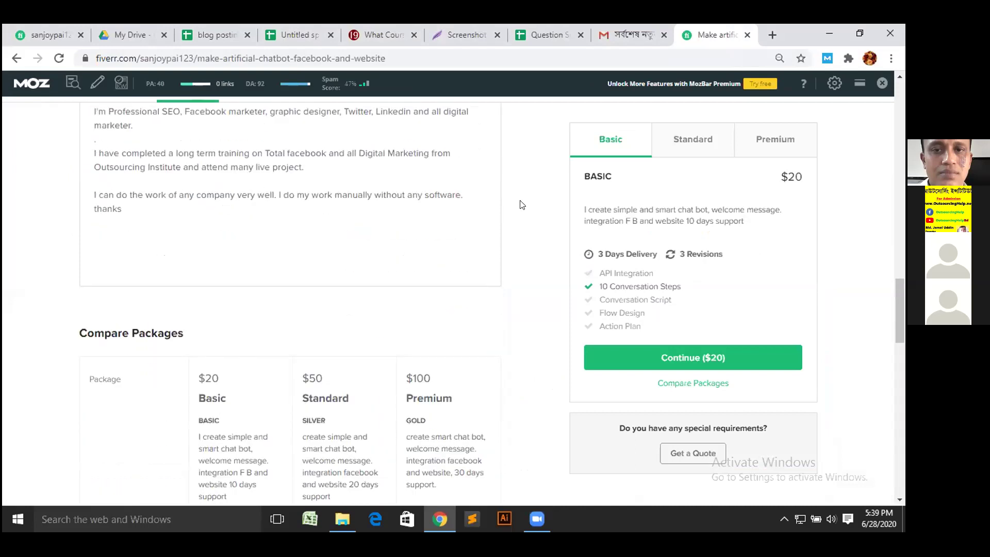
{"action": "scroll", "coordinate": [521, 206], "scroll_direction": "down", "scroll_amount": 4}
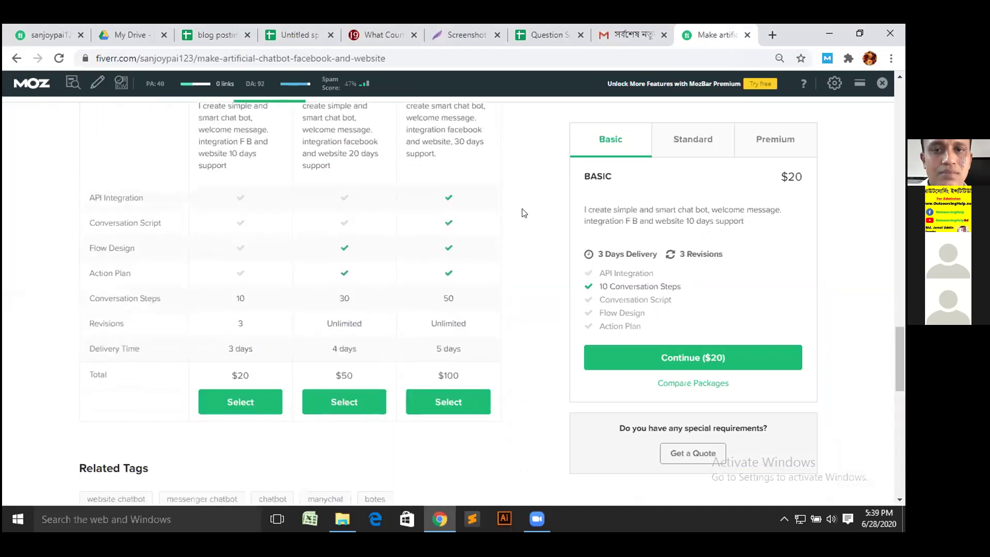
{"action": "scroll", "coordinate": [524, 213], "scroll_direction": "down", "scroll_amount": 3}
{"action": "scroll", "coordinate": [524, 213], "scroll_direction": "down", "scroll_amount": 9}
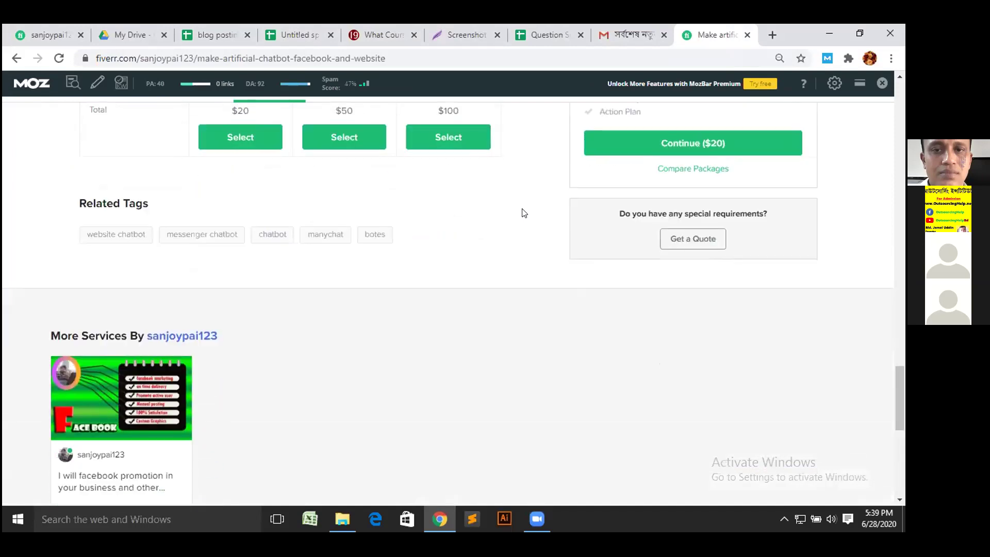
- Open Fiverr's Help & Support page from the footer of the chatbot gig page
{"action": "scroll", "coordinate": [523, 213], "scroll_direction": "down", "scroll_amount": 1}
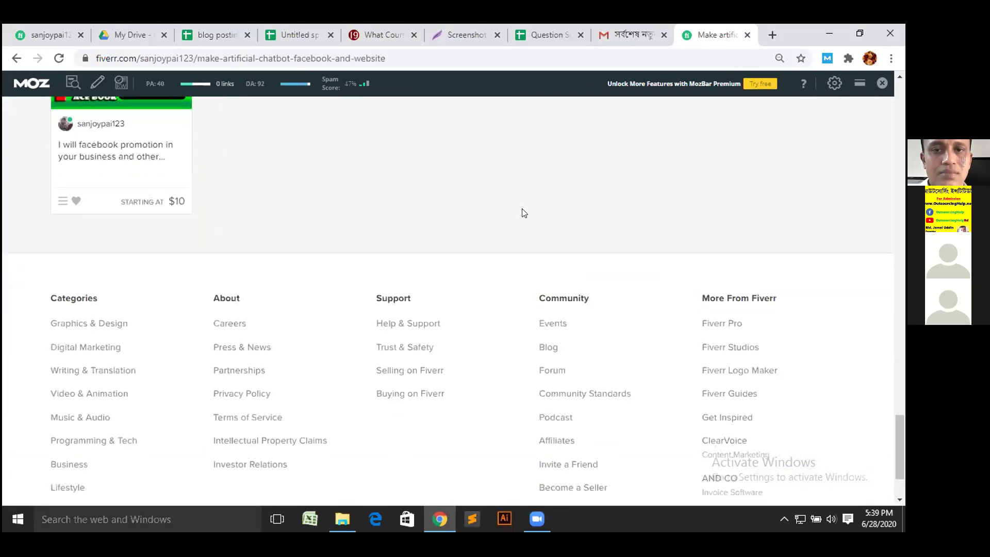
{"action": "scroll", "coordinate": [524, 213], "scroll_direction": "down", "scroll_amount": 1}
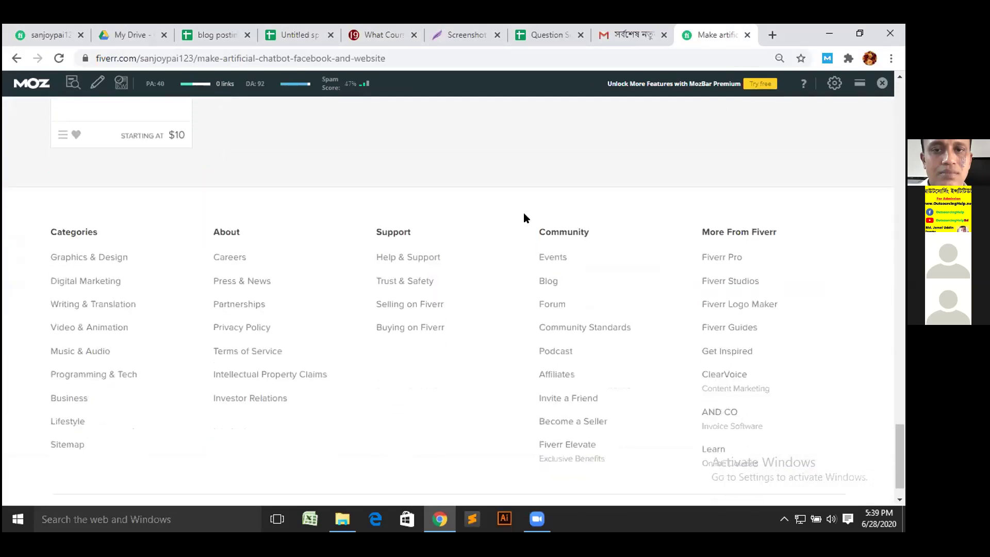
{"action": "left_click", "coordinate": [402, 260]}
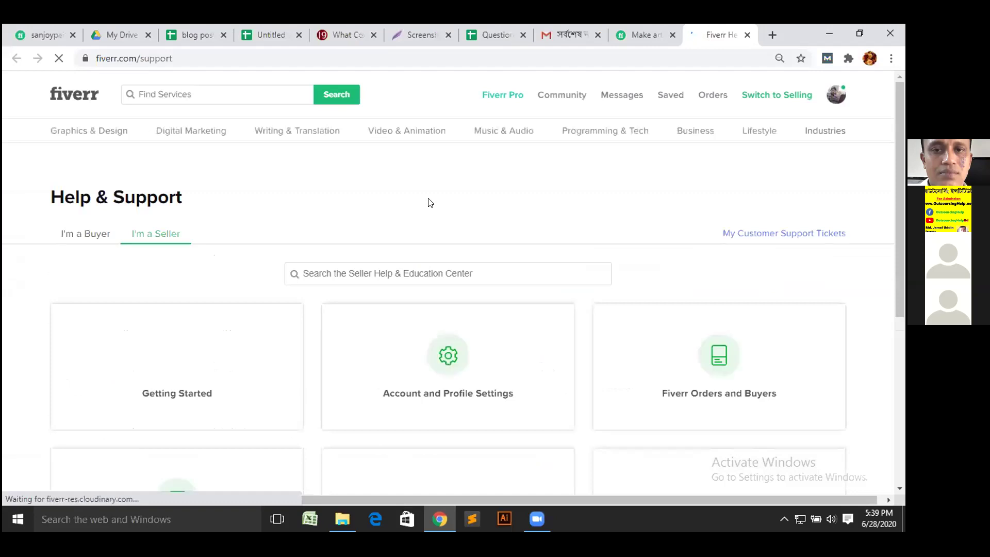
- Find the Levels, Warnings and Status topic for sellers and open its Gig Status article
{"action": "scroll", "coordinate": [430, 203], "scroll_direction": "down", "scroll_amount": 2}
{"action": "scroll", "coordinate": [430, 203], "scroll_direction": "down", "scroll_amount": 1}
{"action": "scroll", "coordinate": [428, 202], "scroll_direction": "down", "scroll_amount": 3}
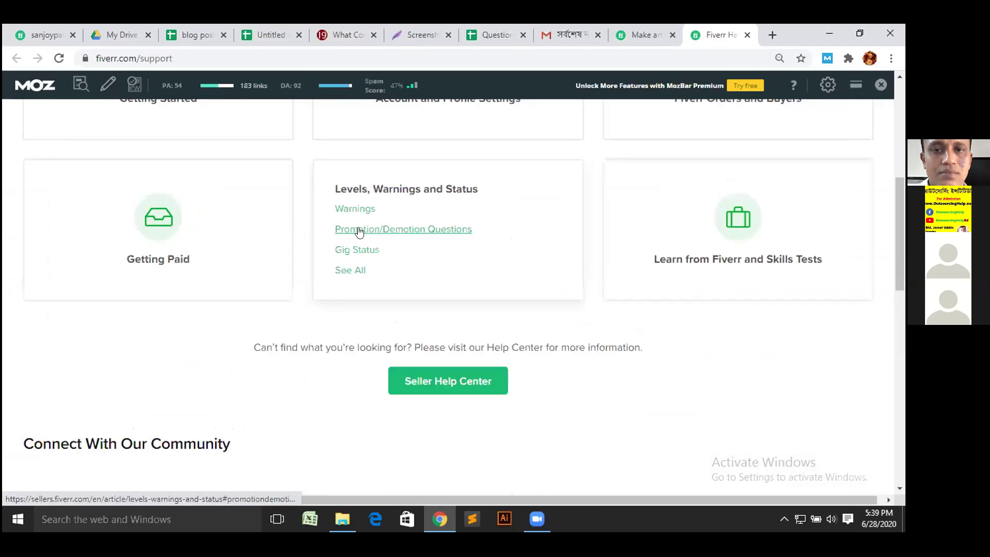
{"action": "key", "text": "ctrl+plus"}
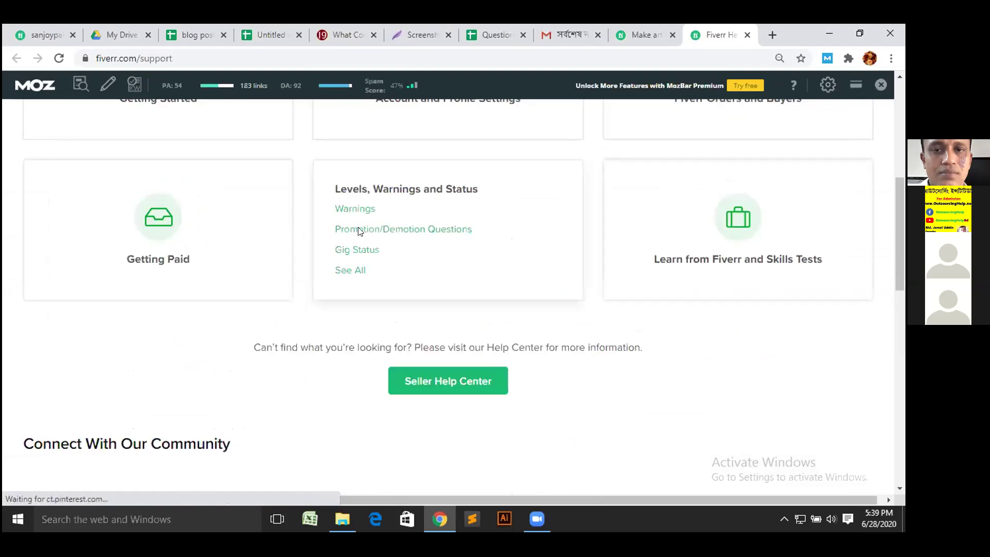
{"action": "left_click", "coordinate": [357, 250]}
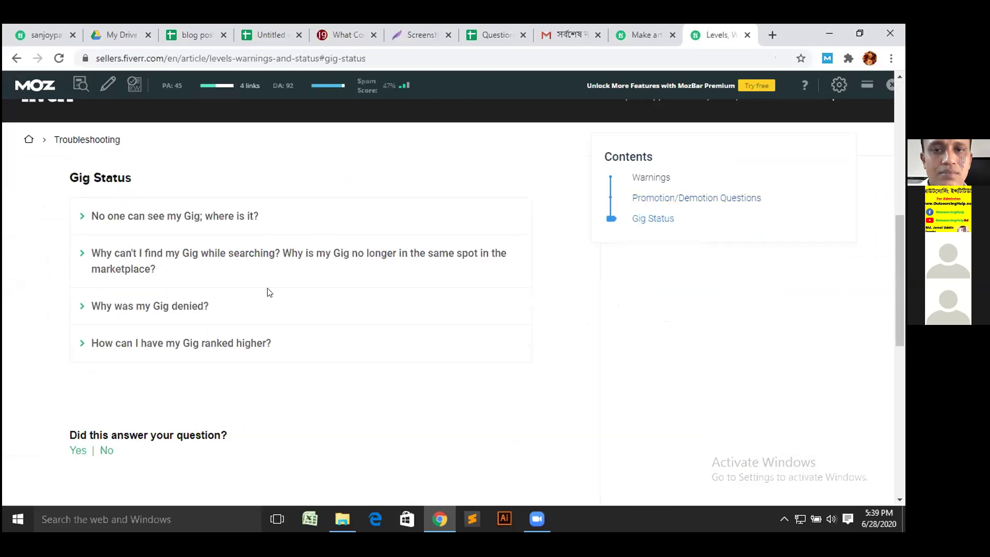
- Check the status of the "facebook promotion in your business and other social media" gig under "No one can see my Gig; where is it?" and close the article
{"action": "left_click", "coordinate": [137, 217]}
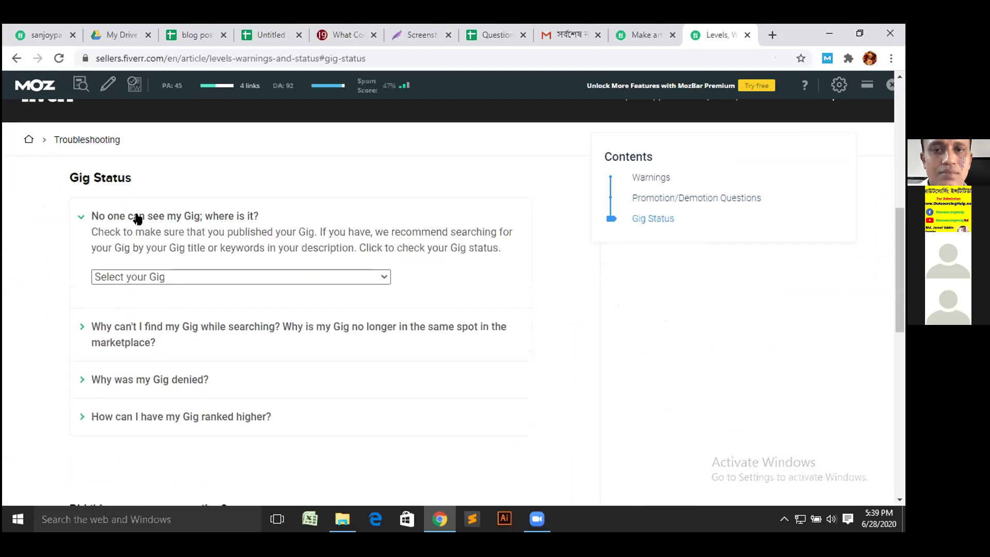
{"action": "left_click", "coordinate": [187, 278]}
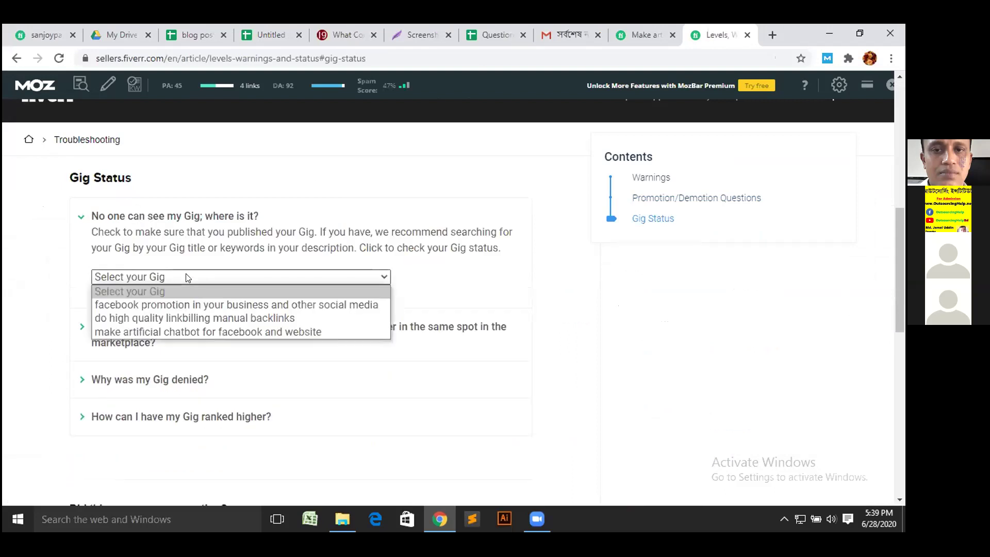
{"action": "left_click", "coordinate": [188, 301]}
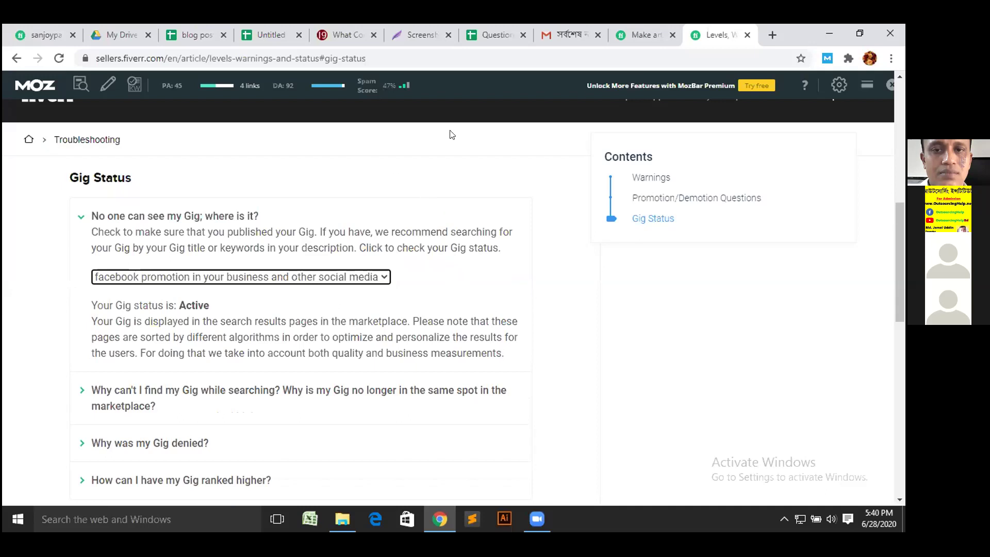
{"action": "left_click", "coordinate": [747, 35]}
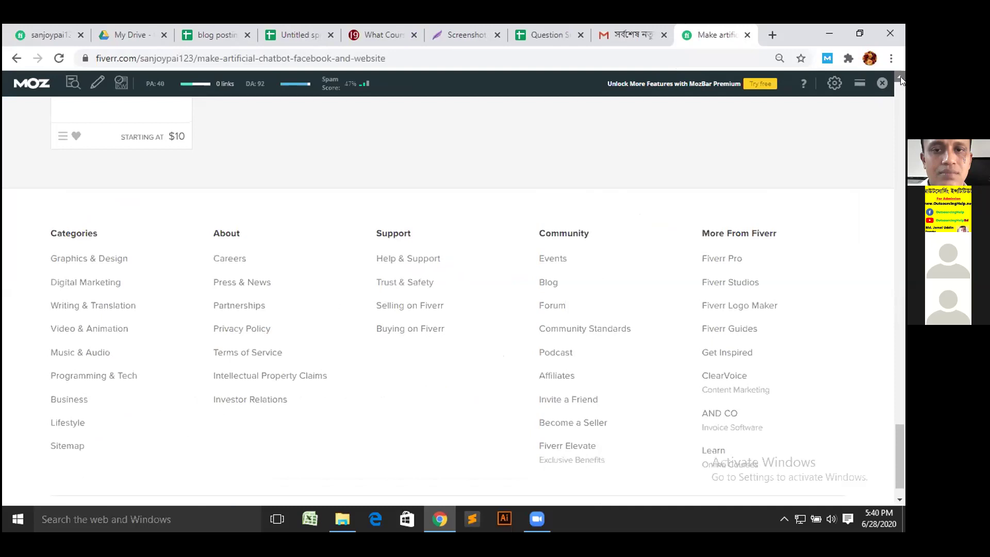
- Open the seller's Facebook promotion gig from More Services and review its title, image and Basic package
{"action": "scroll", "coordinate": [901, 79], "scroll_direction": "up", "scroll_amount": 5}
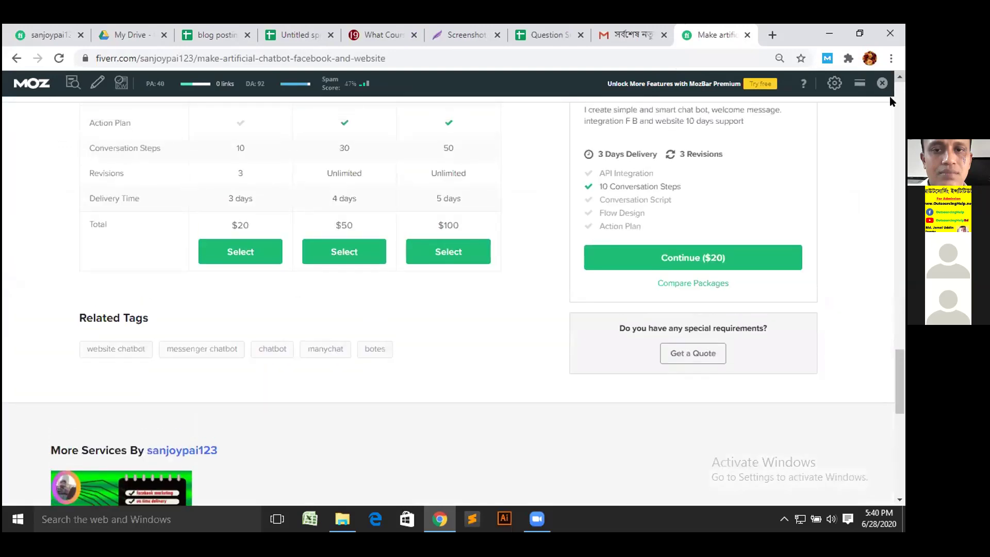
{"action": "left_click", "coordinate": [106, 490]}
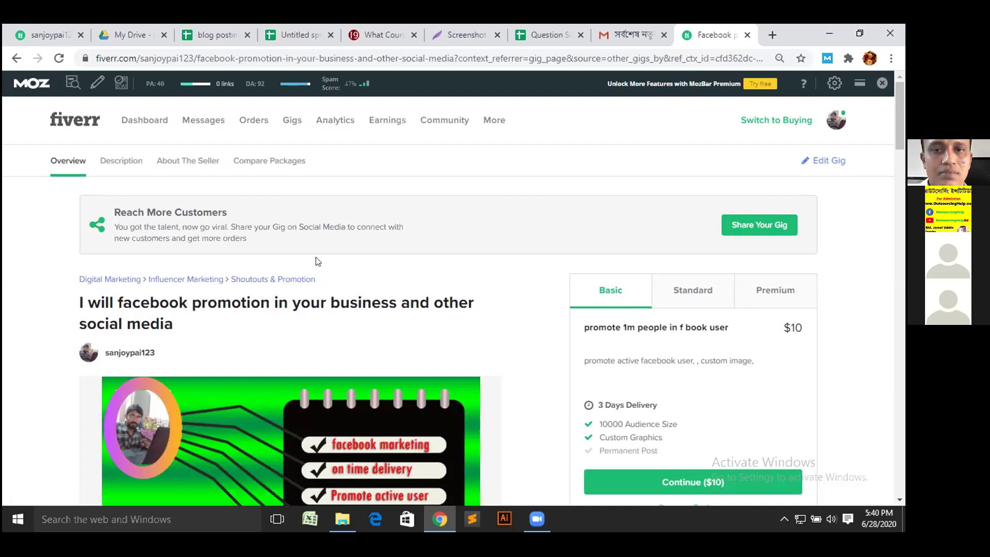
{"action": "scroll", "coordinate": [899, 500], "scroll_direction": "down", "scroll_amount": 4}
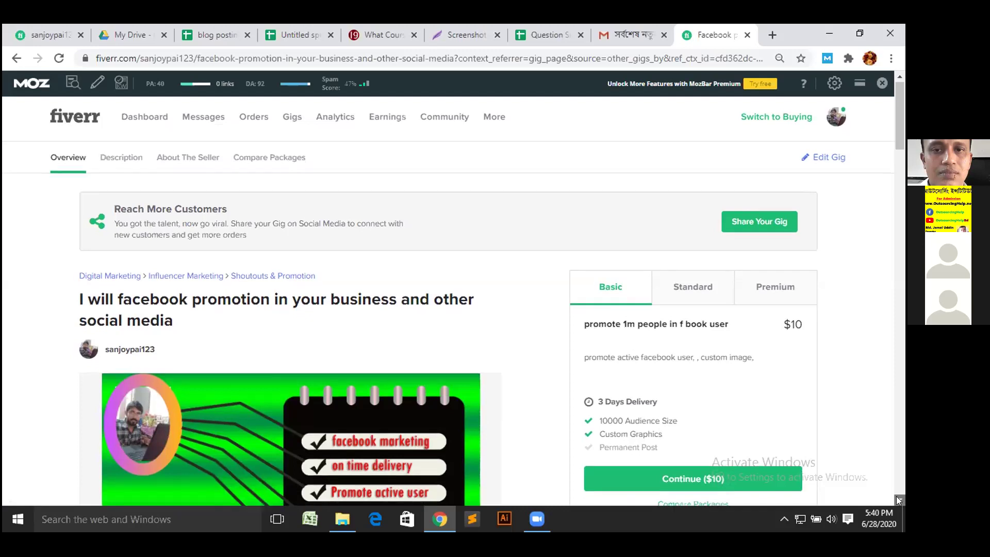
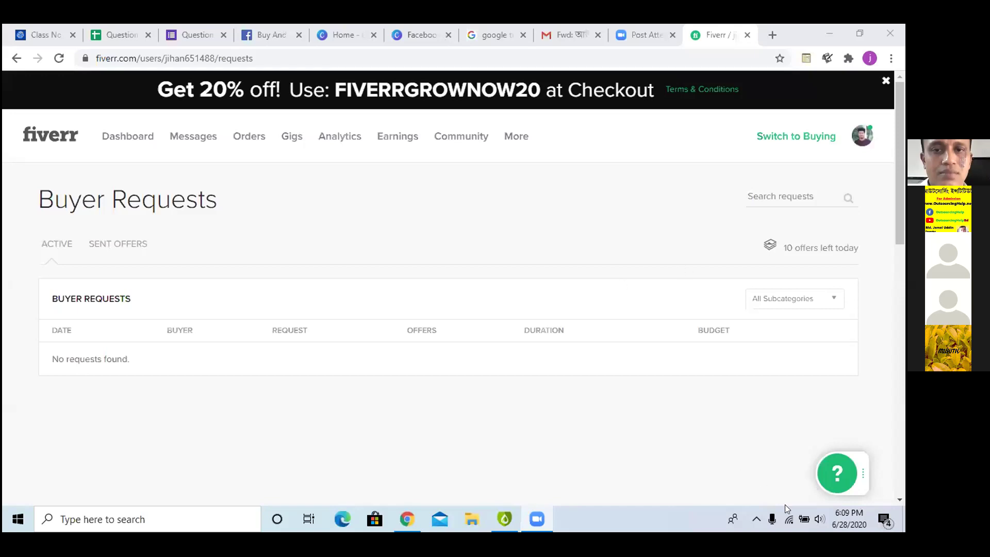
- Raise the computer's speaker volume to 100
{"action": "left_click", "coordinate": [820, 519]}
{"action": "left_click_drag", "start_coordinate": [826, 487], "coordinate": [861, 487]}
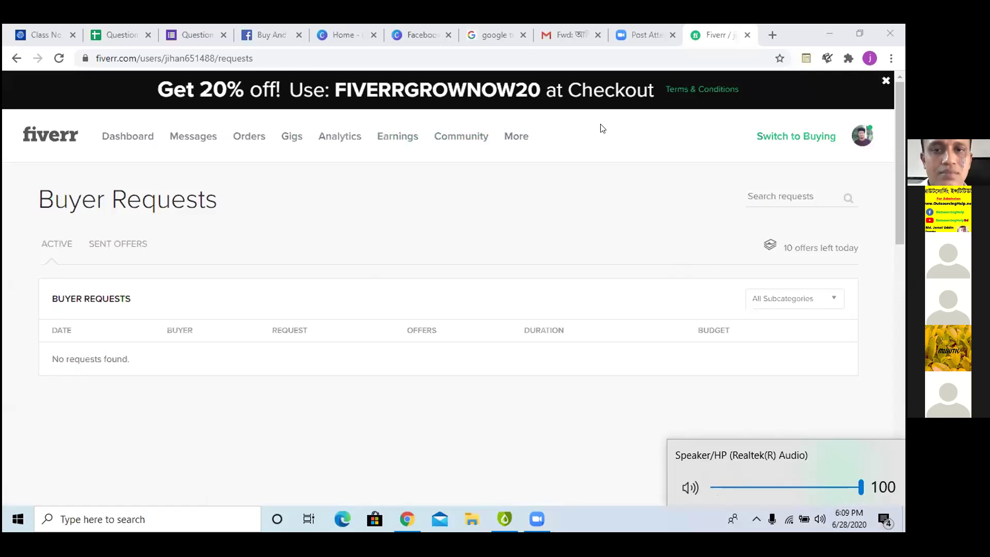
{"action": "key", "text": "XF86AudioLowerVolume"}
{"action": "key", "text": "XF86AudioLowerVolume"}
- Check the seller's Buyer Requests page and the options grouped with it
{"action": "left_click", "coordinate": [510, 138]}
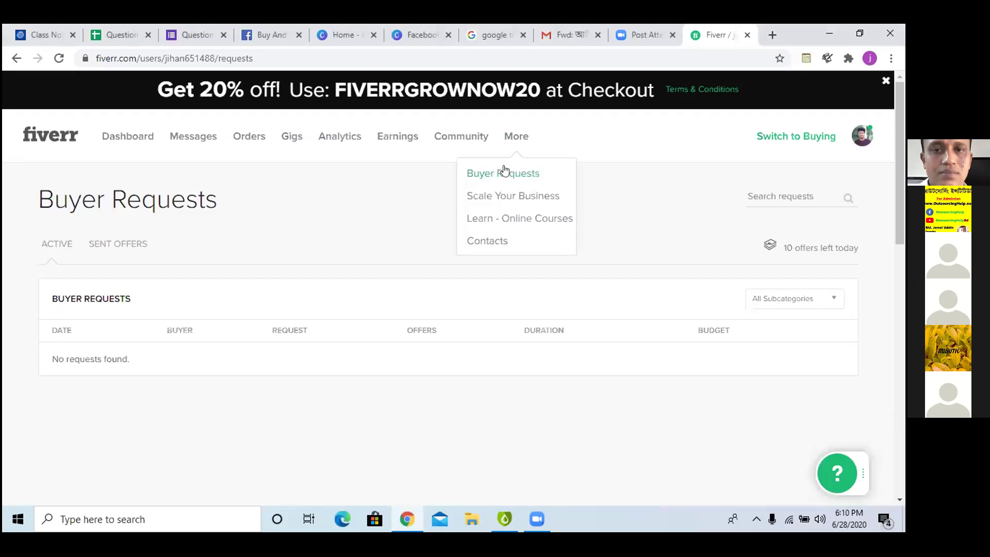
{"action": "left_click", "coordinate": [507, 140]}
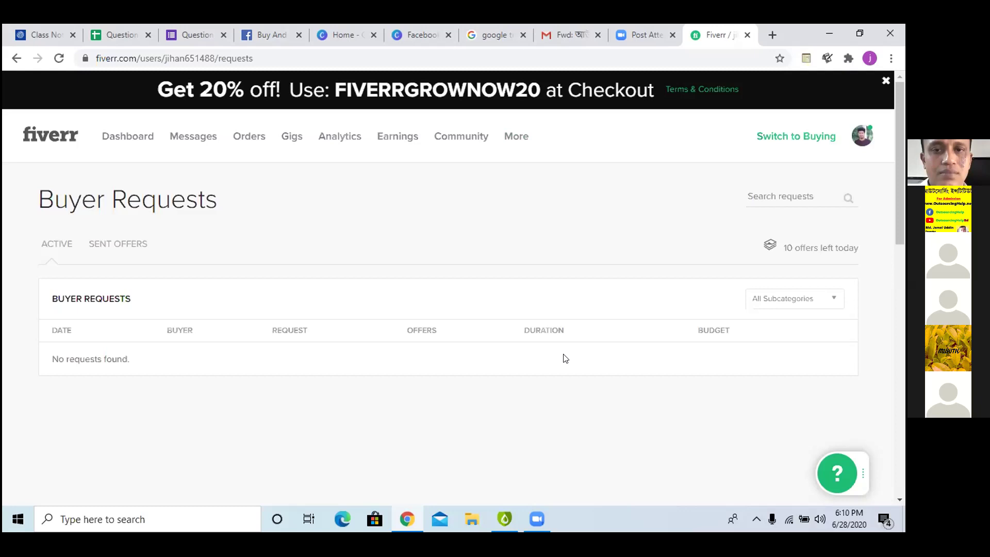
- Open the seller's own profile and look through the active and paused gigs
{"action": "left_click", "coordinate": [781, 178]}
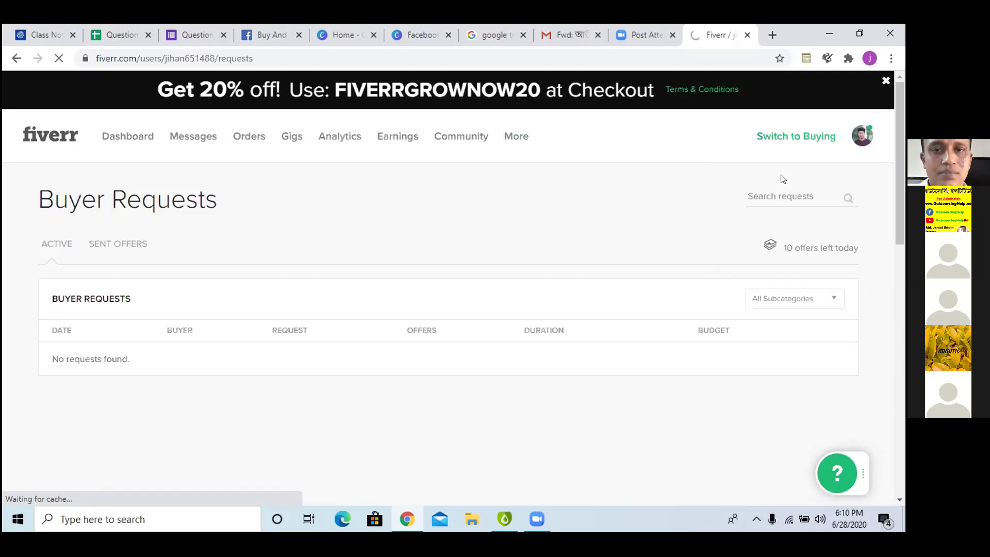
{"action": "scroll", "coordinate": [311, 286], "scroll_direction": "down", "scroll_amount": 5}
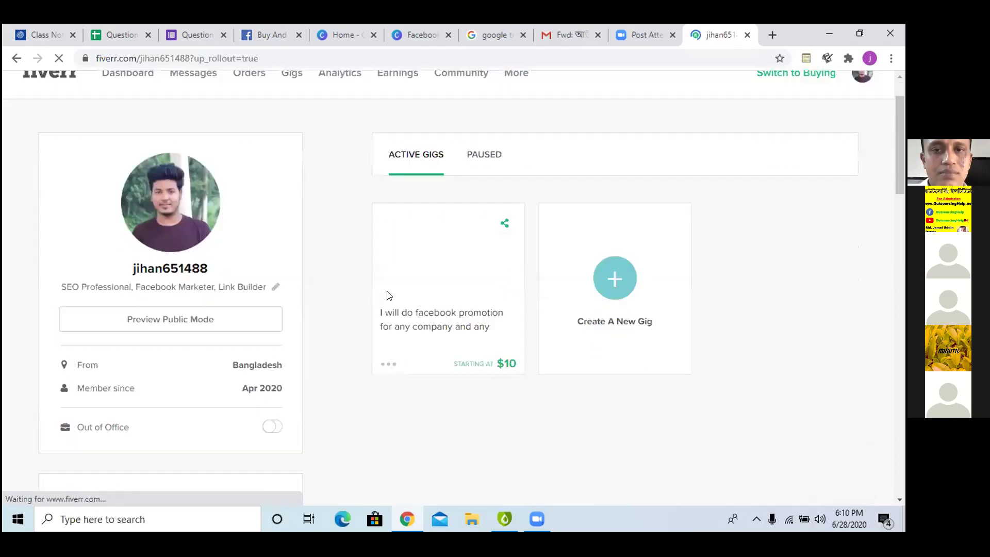
{"action": "scroll", "coordinate": [497, 187], "scroll_direction": "up", "scroll_amount": 2}
{"action": "scroll", "coordinate": [497, 187], "scroll_direction": "up", "scroll_amount": 2}
{"action": "left_click", "coordinate": [491, 152]}
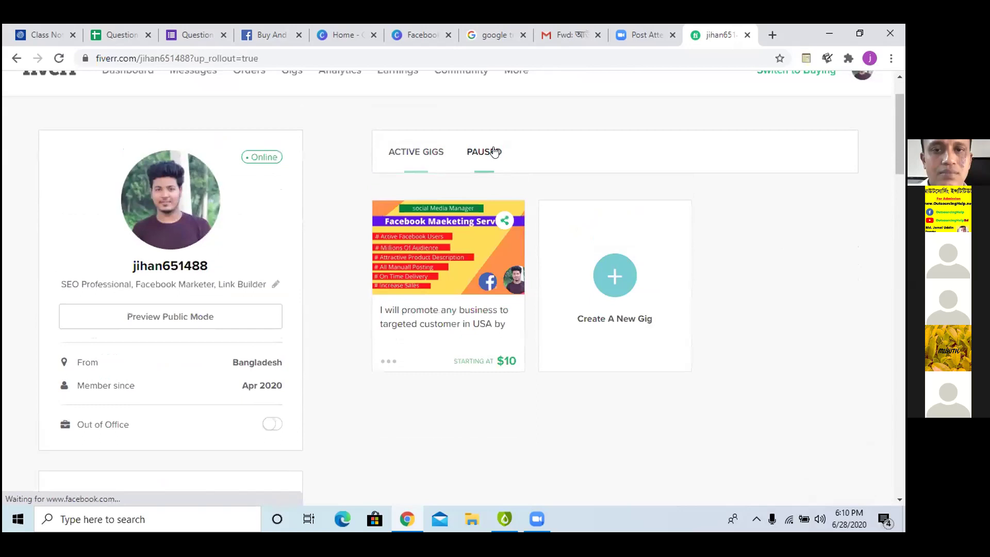
- Open the paused gig about promoting any business to targeted customers in USA and review its title, image and Basic package
{"action": "left_click", "coordinate": [452, 233]}
{"action": "scroll", "coordinate": [392, 256], "scroll_direction": "down", "scroll_amount": 1}
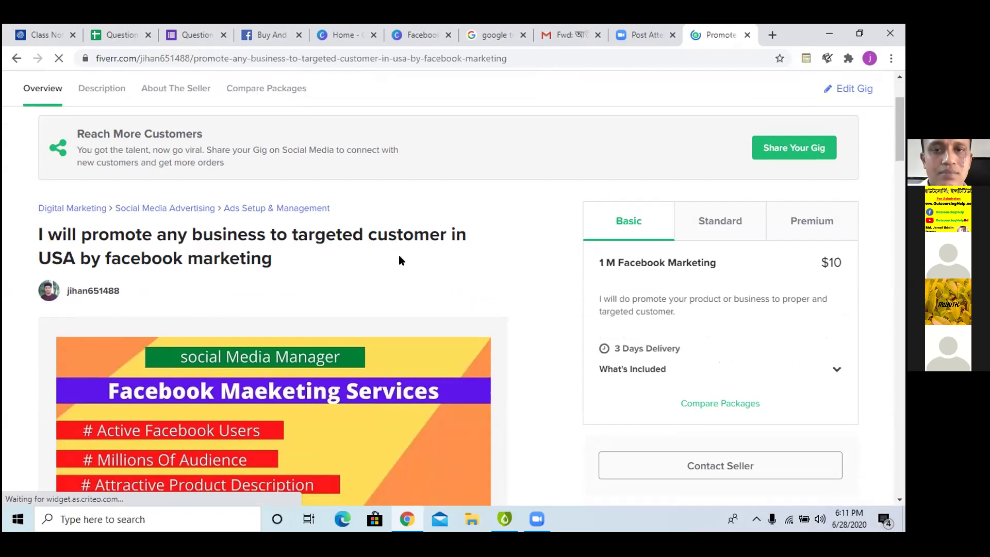
{"action": "scroll", "coordinate": [394, 257], "scroll_direction": "down", "scroll_amount": 3}
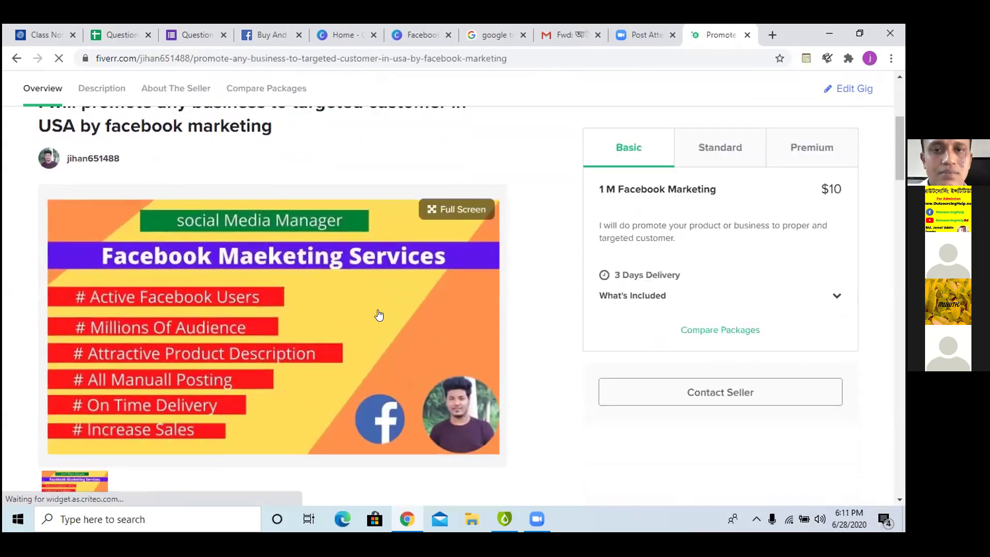
{"action": "scroll", "coordinate": [379, 315], "scroll_direction": "down", "scroll_amount": 1}
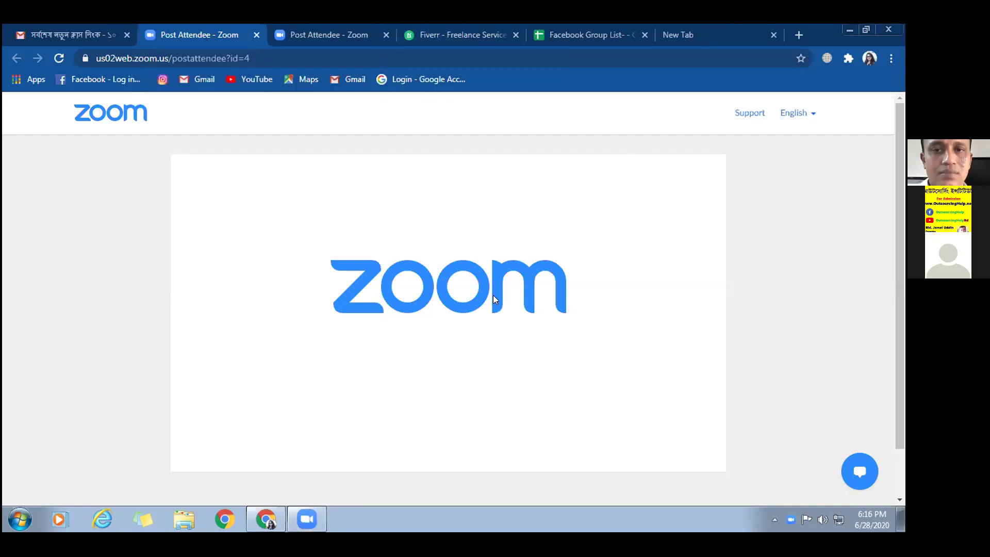
- Open the computer's recording devices settings and show the disabled devices
{"action": "right_click", "coordinate": [820, 518]}
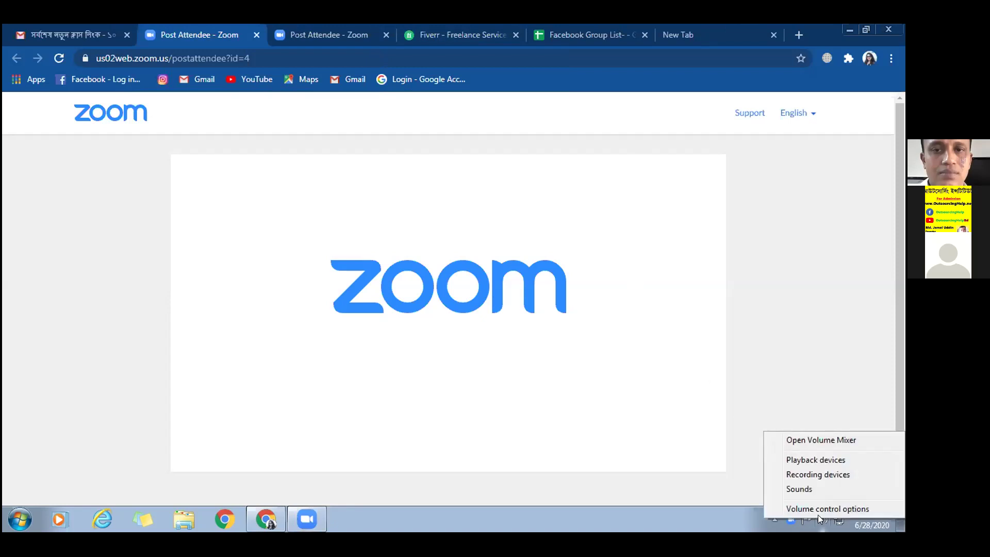
{"action": "left_click", "coordinate": [799, 475]}
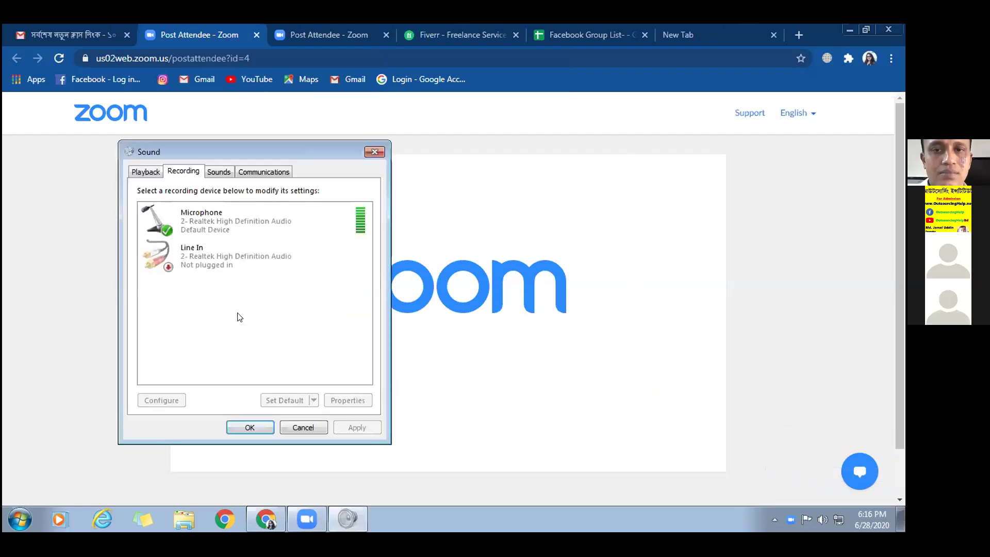
{"action": "right_click", "coordinate": [215, 304]}
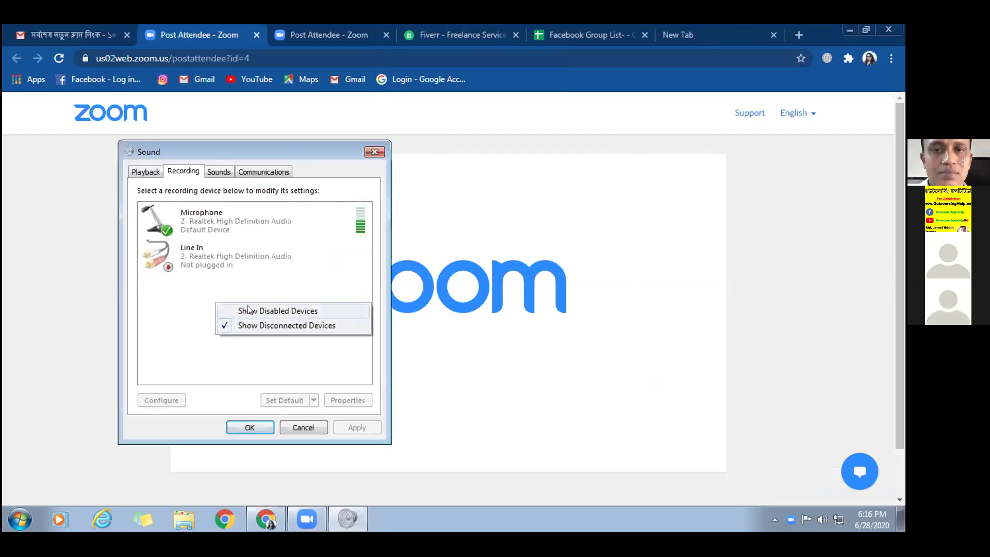
{"action": "left_click", "coordinate": [247, 310]}
- Enable Stereo Mix and set it as the default recording device
{"action": "right_click", "coordinate": [198, 289]}
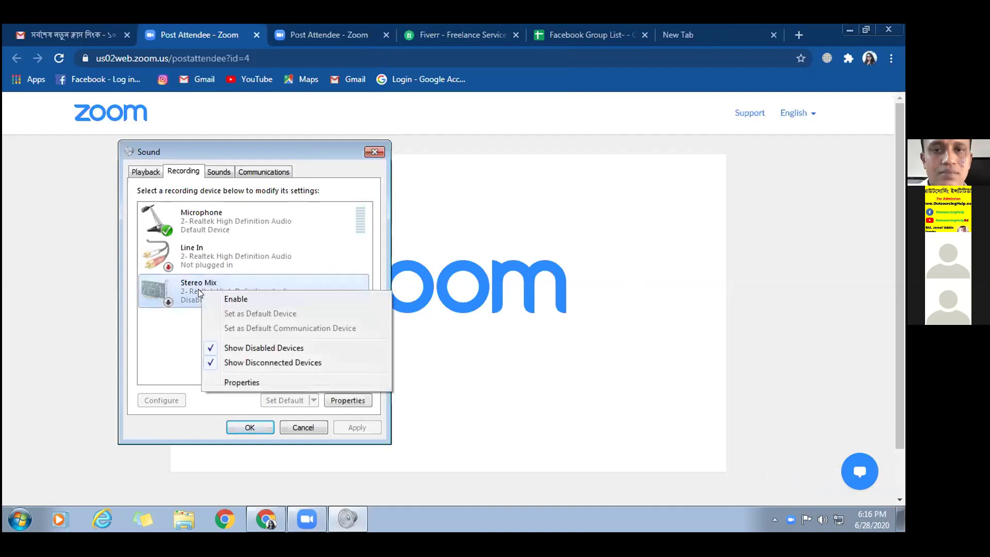
{"action": "left_click", "coordinate": [228, 296]}
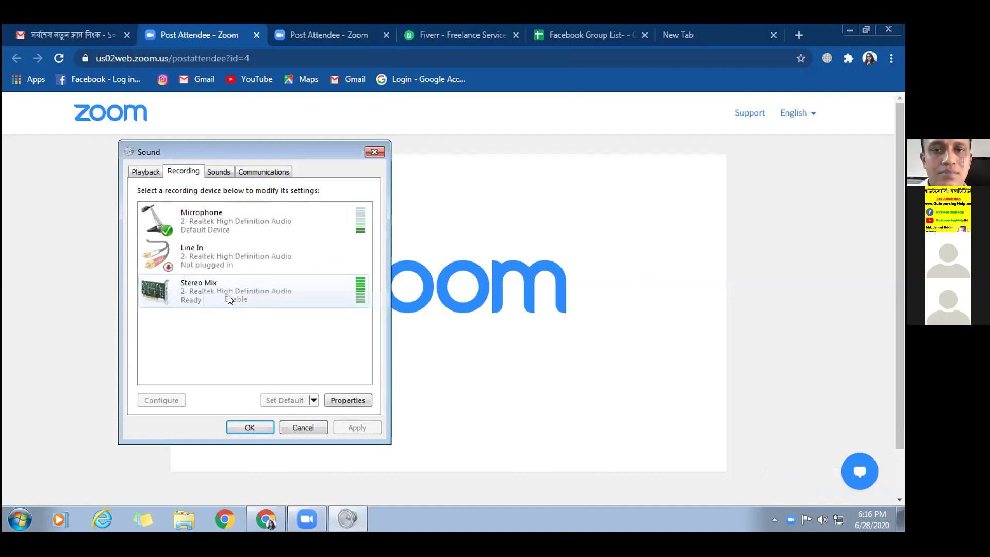
{"action": "right_click", "coordinate": [196, 284]}
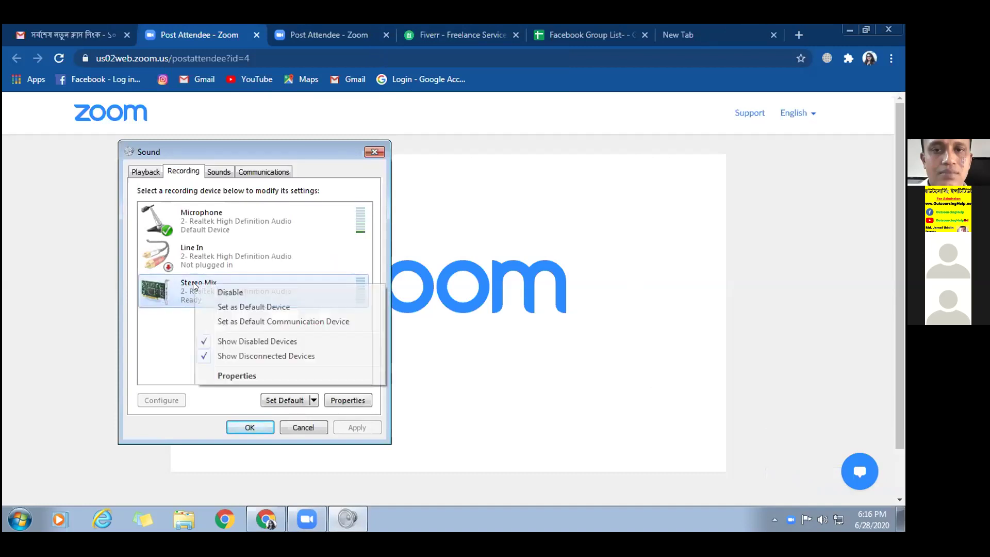
{"action": "left_click", "coordinate": [226, 308]}
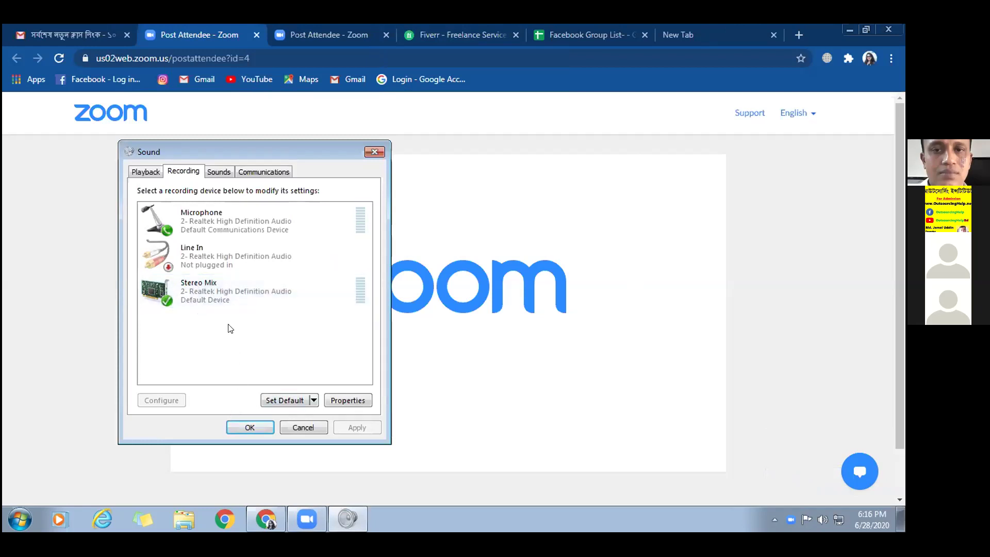
- Raise the Stereo Mix recording level to its maximum and save its properties
{"action": "right_click", "coordinate": [197, 292]}
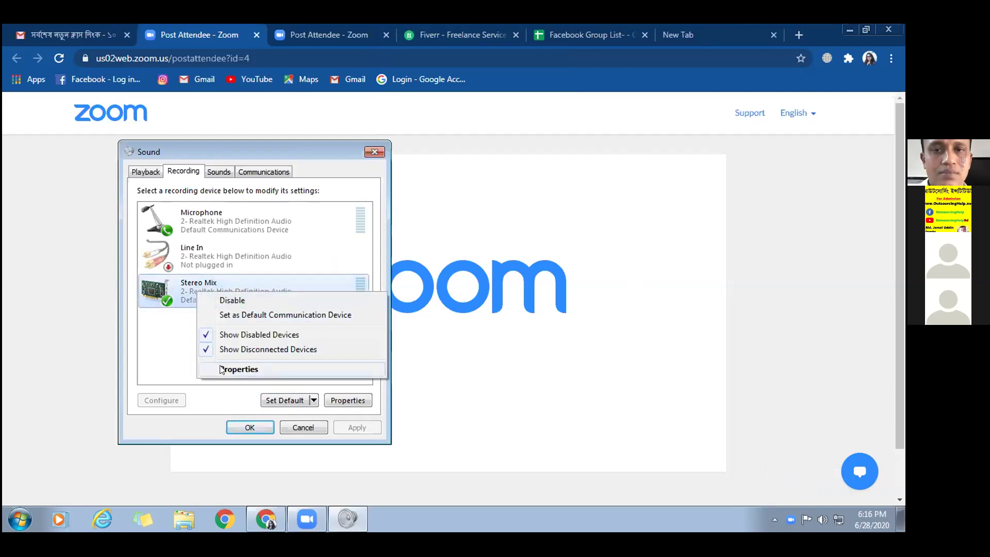
{"action": "left_click", "coordinate": [220, 369]}
{"action": "left_click", "coordinate": [225, 167]}
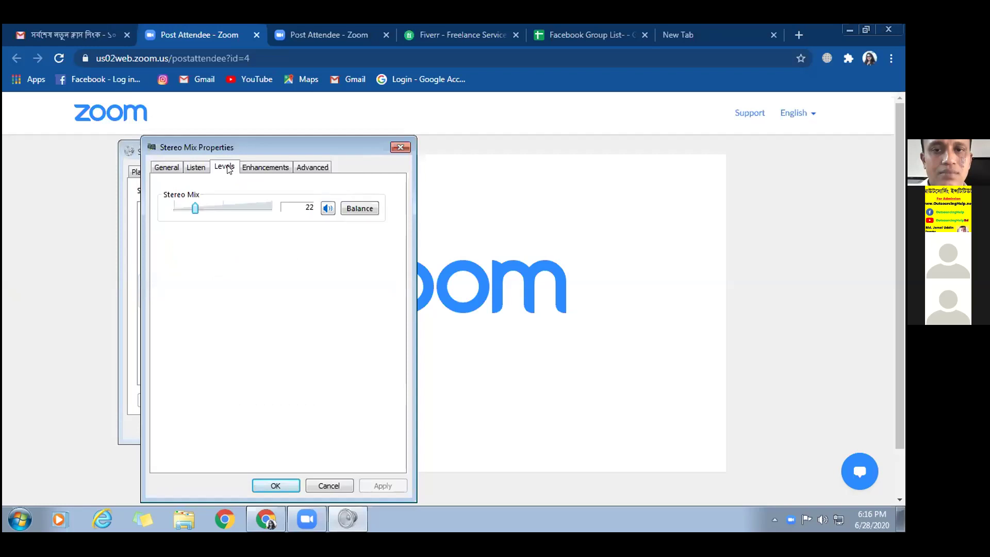
{"action": "left_click_drag", "start_coordinate": [193, 207], "coordinate": [271, 212]}
{"action": "left_click", "coordinate": [274, 483]}
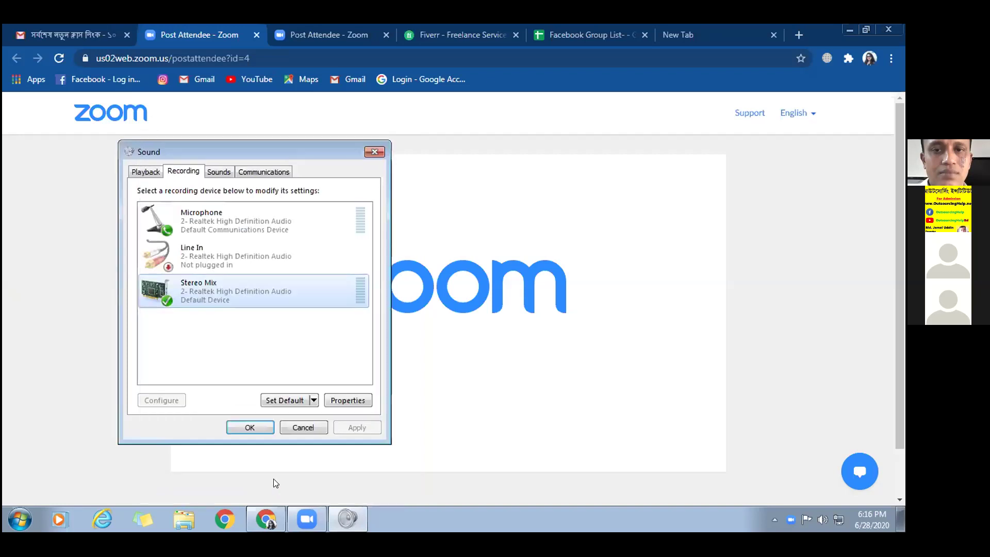
- Set the Microphone Boost to +10.0 dB in the microphone's properties and save them
{"action": "right_click", "coordinate": [202, 217]}
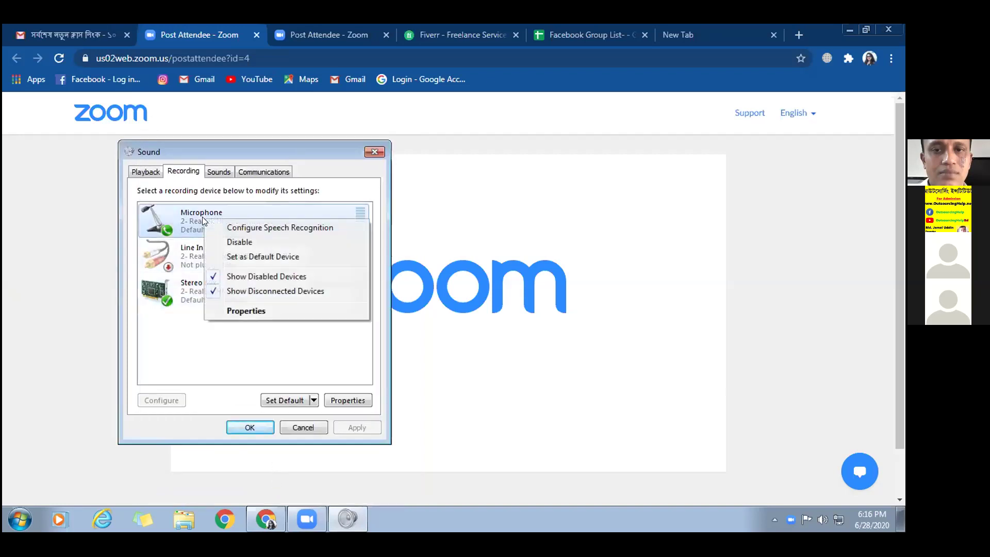
{"action": "left_click", "coordinate": [231, 312]}
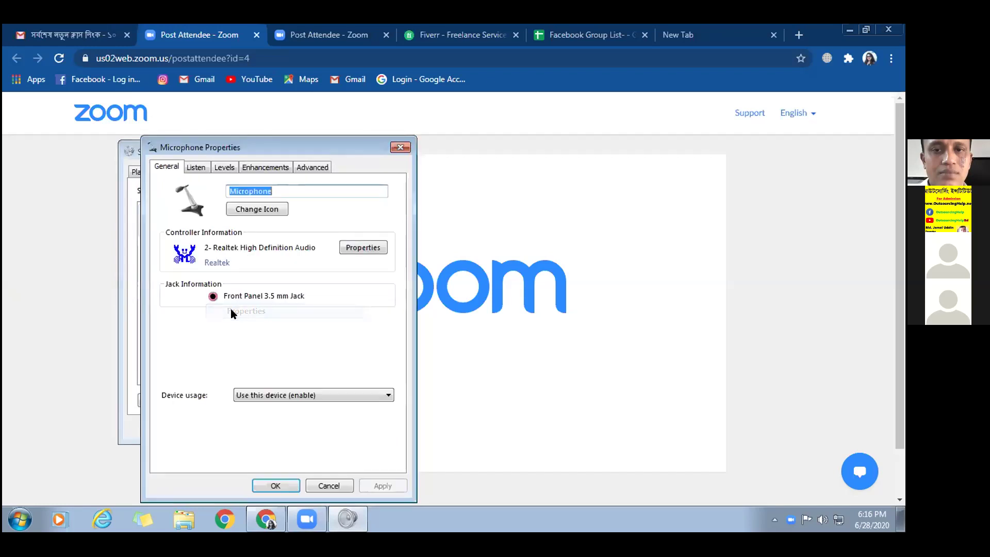
{"action": "left_click", "coordinate": [223, 168]}
{"action": "left_click_drag", "start_coordinate": [173, 271], "coordinate": [200, 272]}
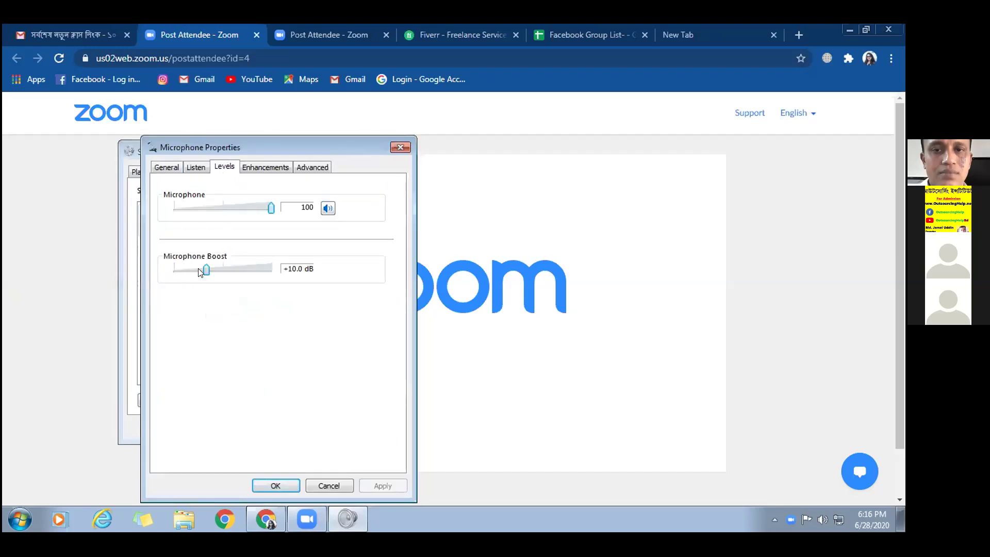
{"action": "left_click", "coordinate": [275, 485]}
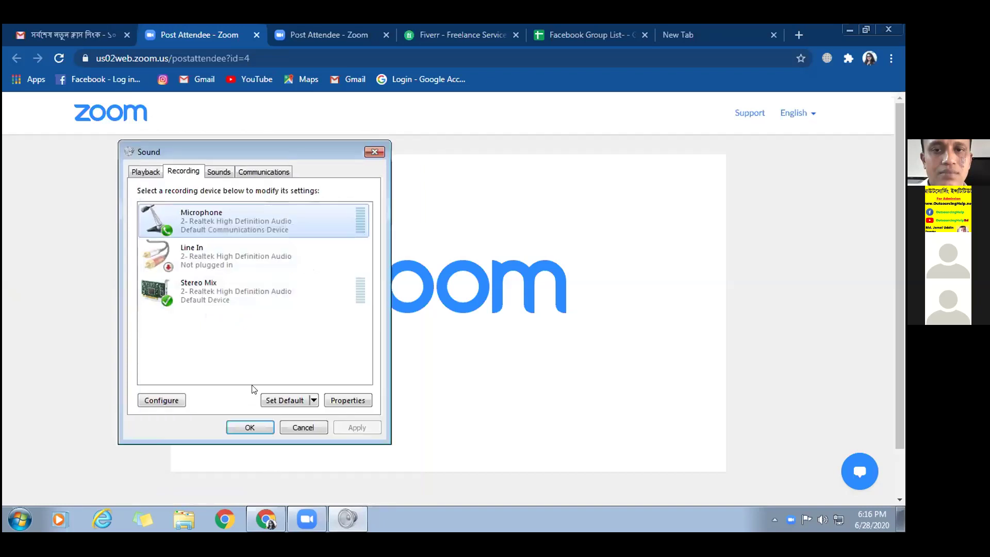
{"action": "left_click", "coordinate": [239, 348]}
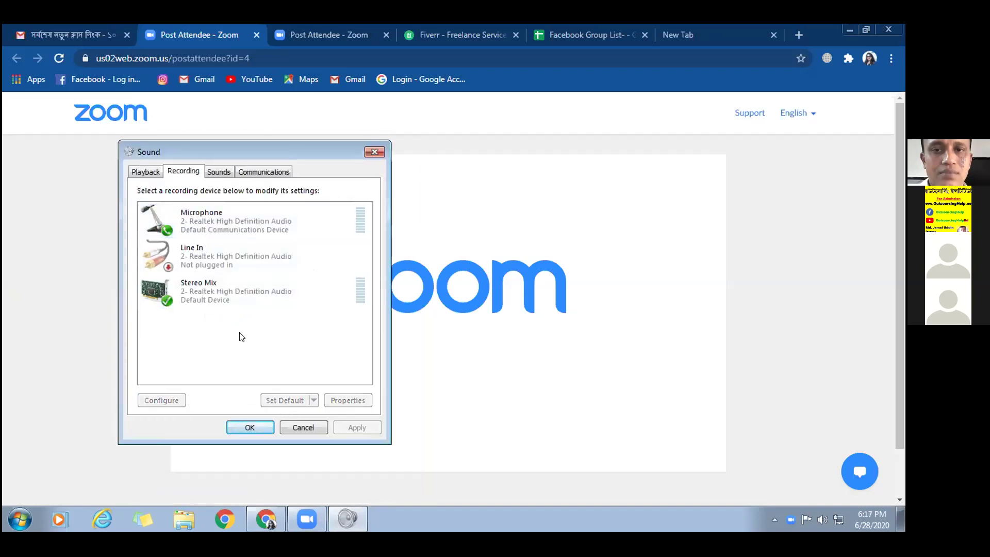
- Make the Microphone the default recording device and Stereo Mix the default communication device
{"action": "right_click", "coordinate": [194, 223]}
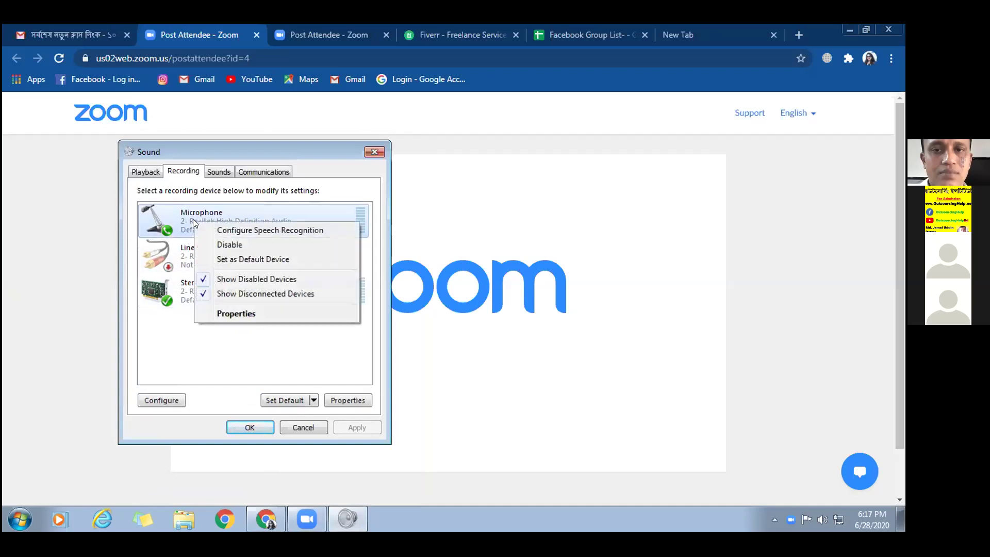
{"action": "left_click", "coordinate": [240, 259]}
{"action": "right_click", "coordinate": [185, 282]}
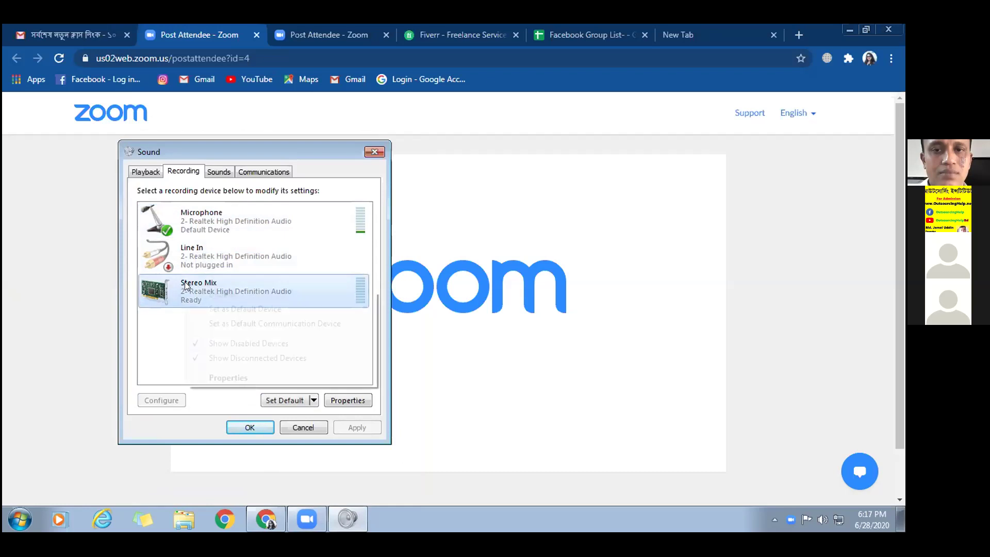
{"action": "left_click", "coordinate": [228, 325]}
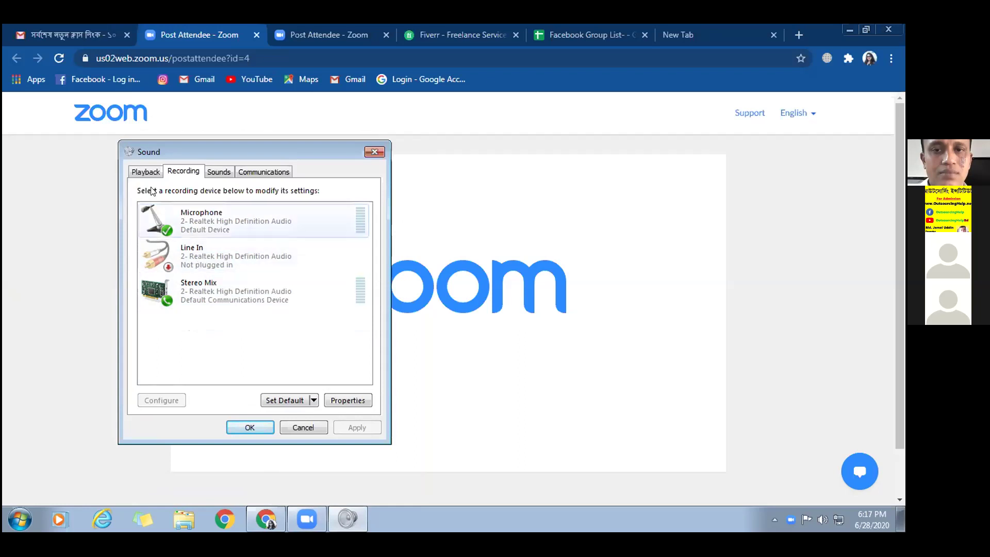
- Unmute Rear Pink In and Front Pink In in the Speakers playback device's levels
{"action": "left_click", "coordinate": [145, 172]}
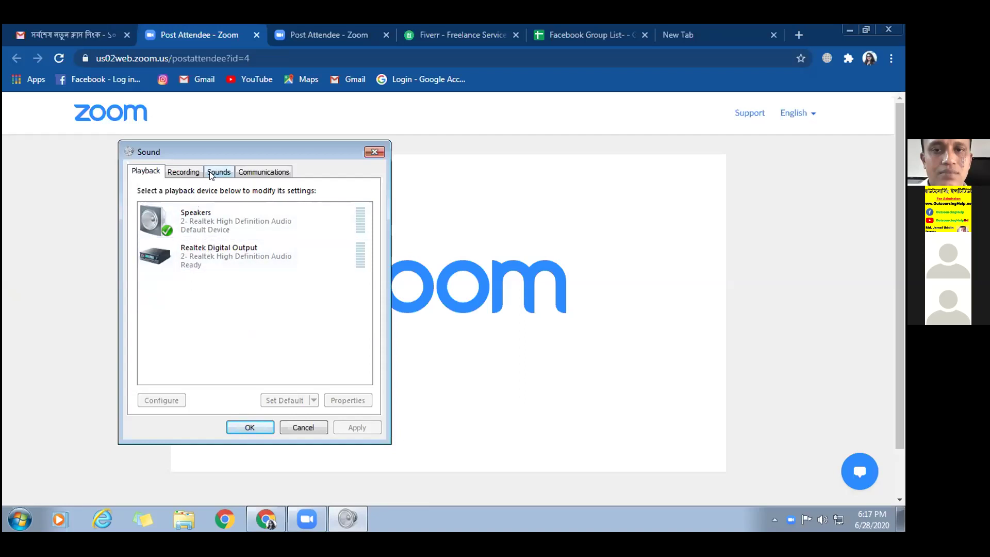
{"action": "right_click", "coordinate": [189, 217]}
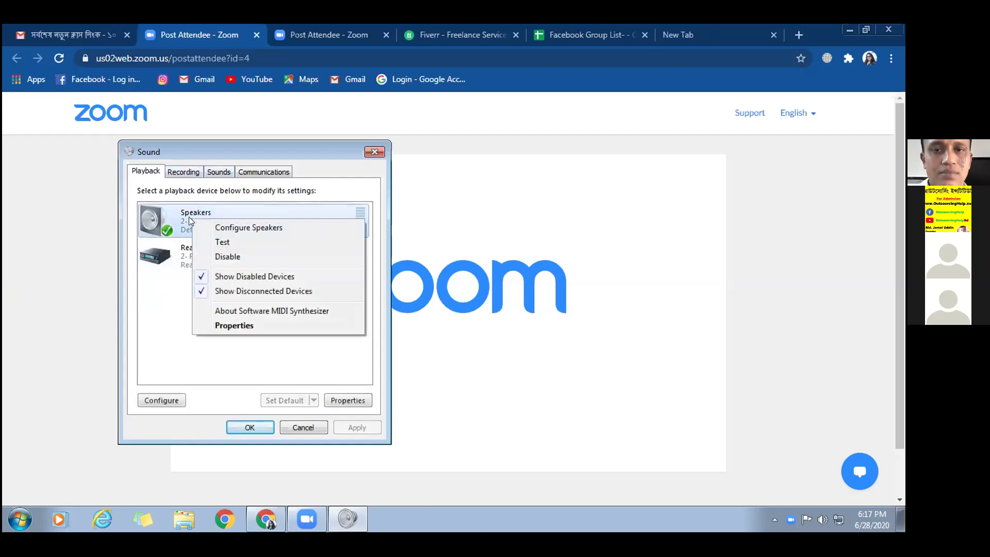
{"action": "left_click", "coordinate": [221, 326]}
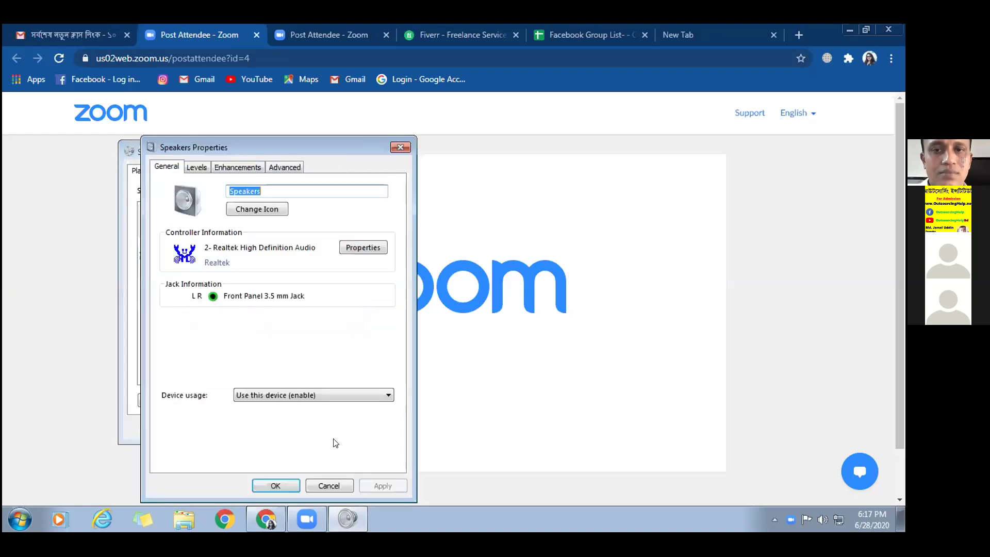
{"action": "left_click", "coordinate": [196, 168]}
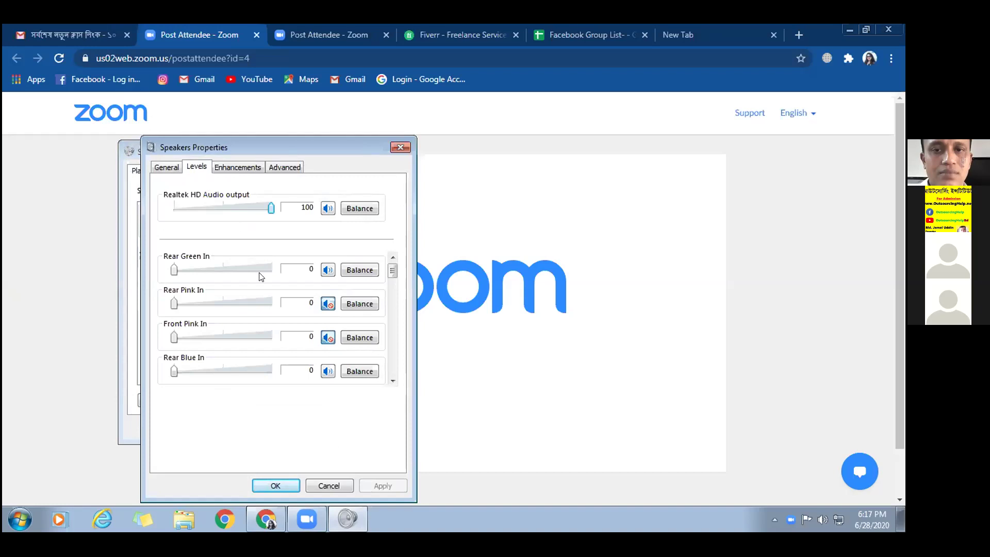
{"action": "left_click", "coordinate": [327, 304]}
{"action": "left_click", "coordinate": [328, 338]}
- Check the remaining speaker channel levels, then save the speaker properties and close the sound settings
{"action": "left_click_drag", "start_coordinate": [392, 271], "coordinate": [400, 421]}
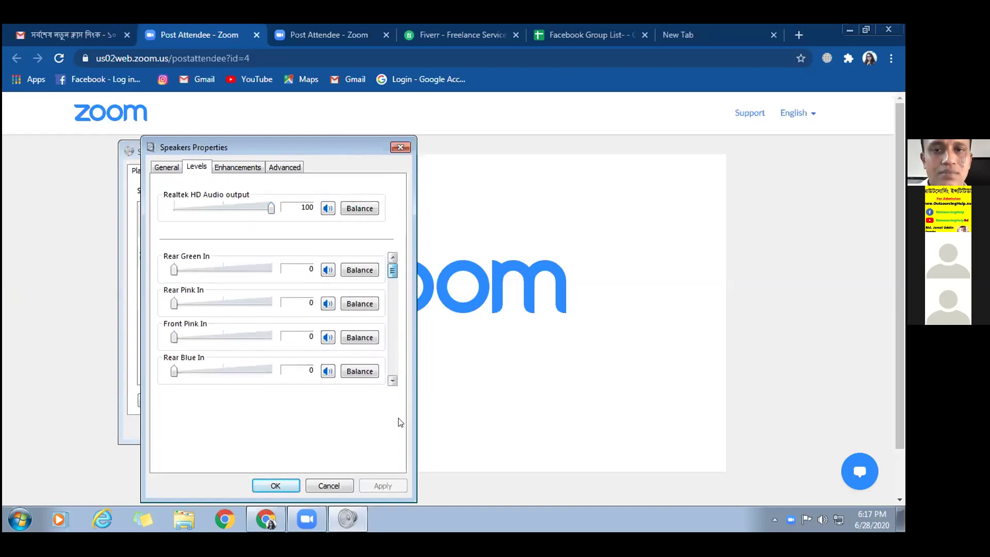
{"action": "left_click_drag", "start_coordinate": [389, 273], "coordinate": [396, 377]}
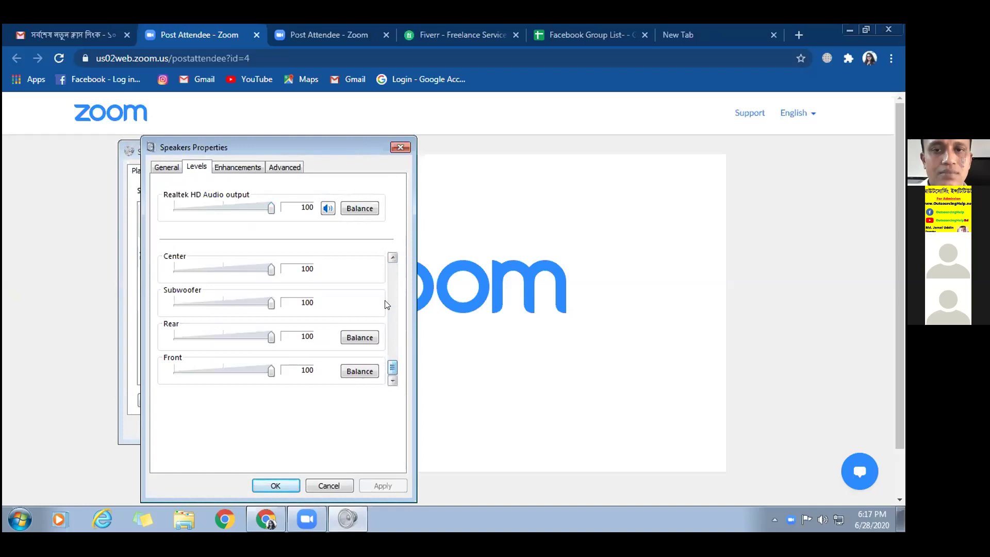
{"action": "left_click", "coordinate": [392, 256]}
{"action": "left_click", "coordinate": [392, 257]}
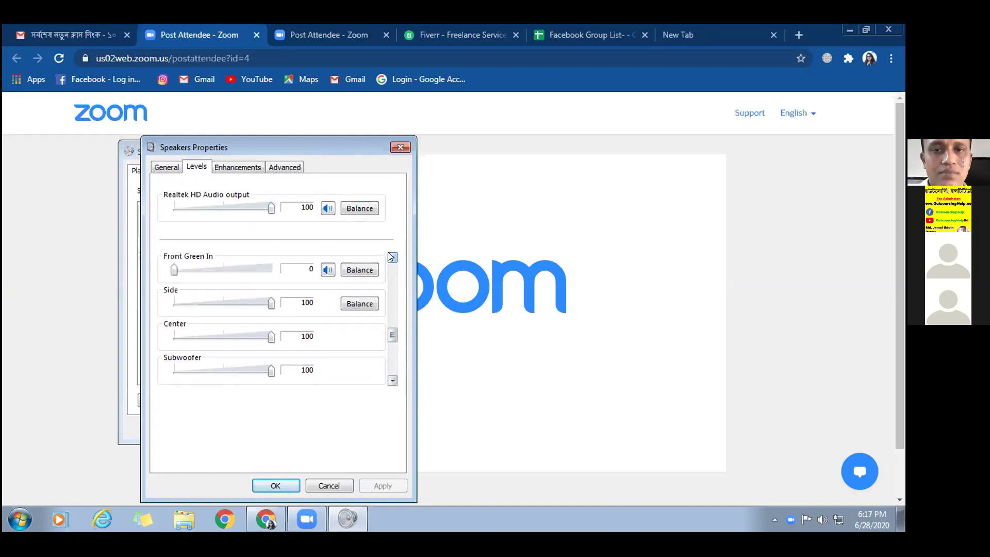
{"action": "left_click", "coordinate": [392, 257]}
{"action": "left_click", "coordinate": [392, 257]}
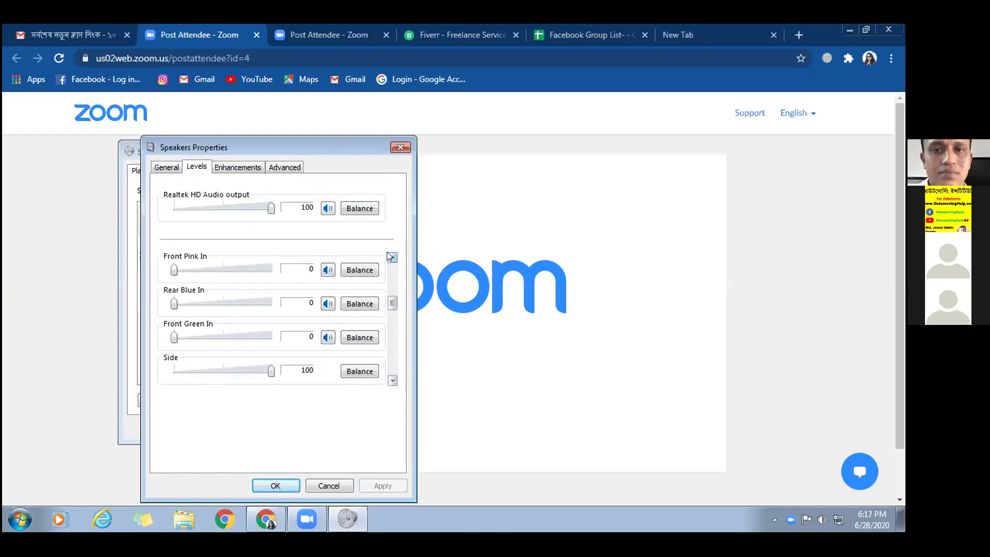
{"action": "left_click", "coordinate": [392, 256]}
{"action": "left_click", "coordinate": [392, 256]}
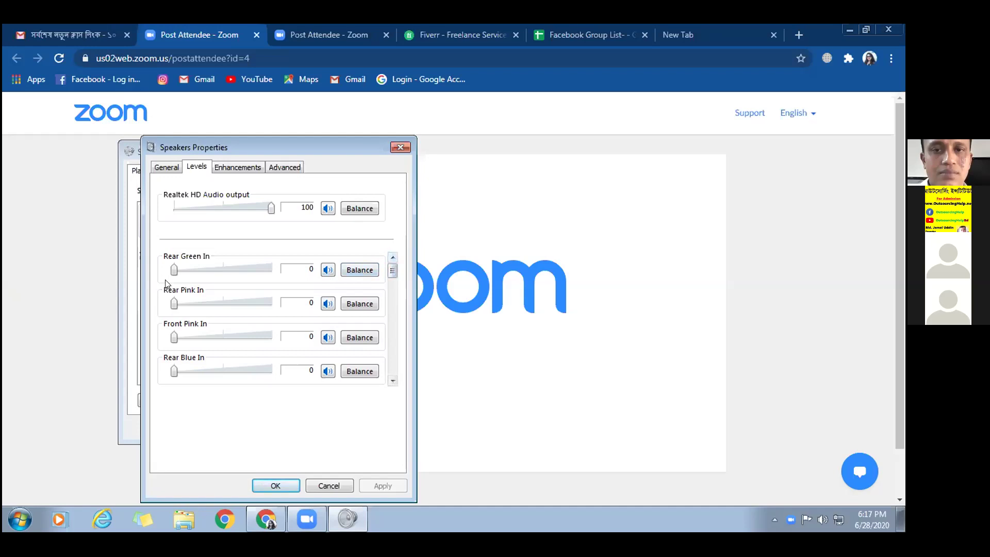
{"action": "left_click", "coordinate": [273, 485]}
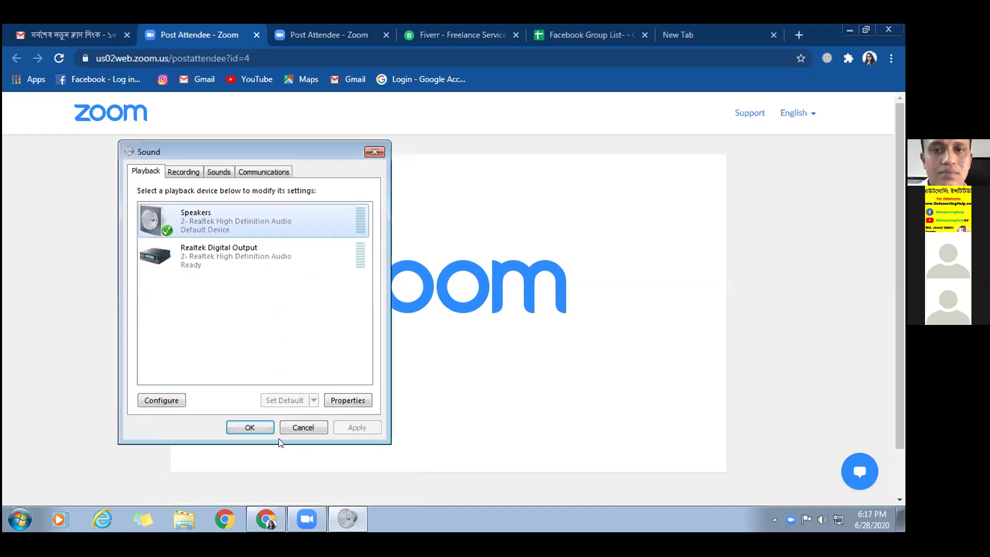
{"action": "left_click", "coordinate": [249, 427]}
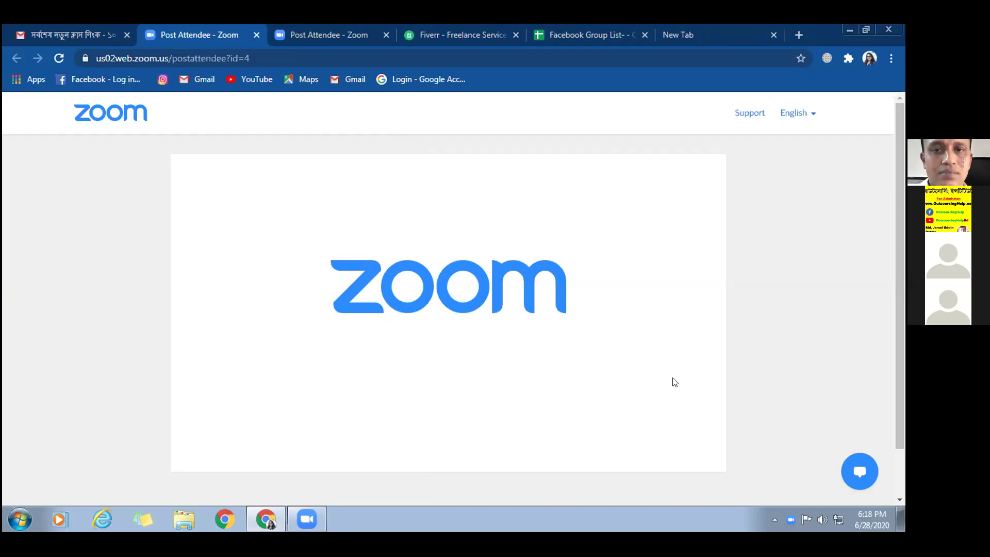
- Lower the computer's speaker volume to its minimum and reopen the volume control
{"action": "left_click", "coordinate": [821, 518]}
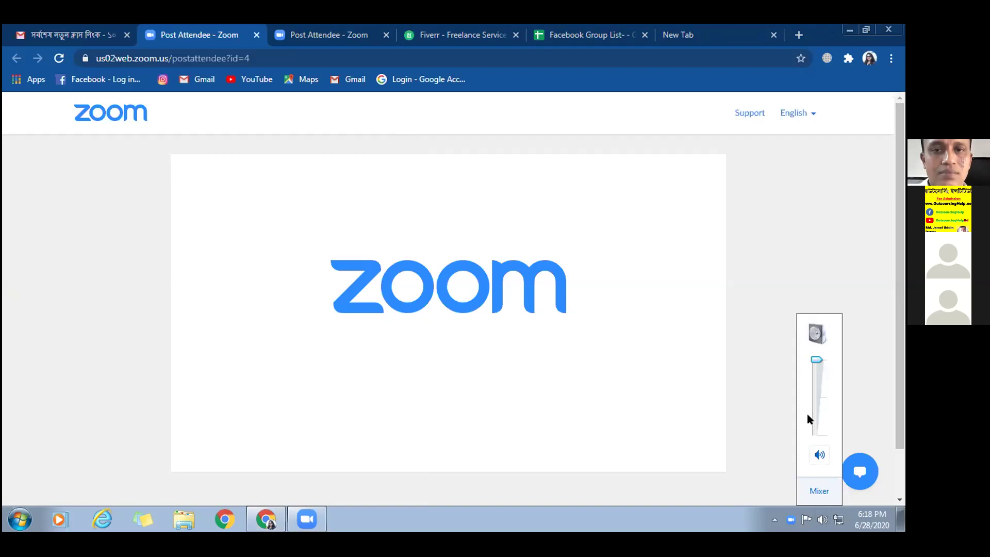
{"action": "left_click_drag", "start_coordinate": [810, 417], "coordinate": [823, 473]}
{"action": "left_click", "coordinate": [610, 315]}
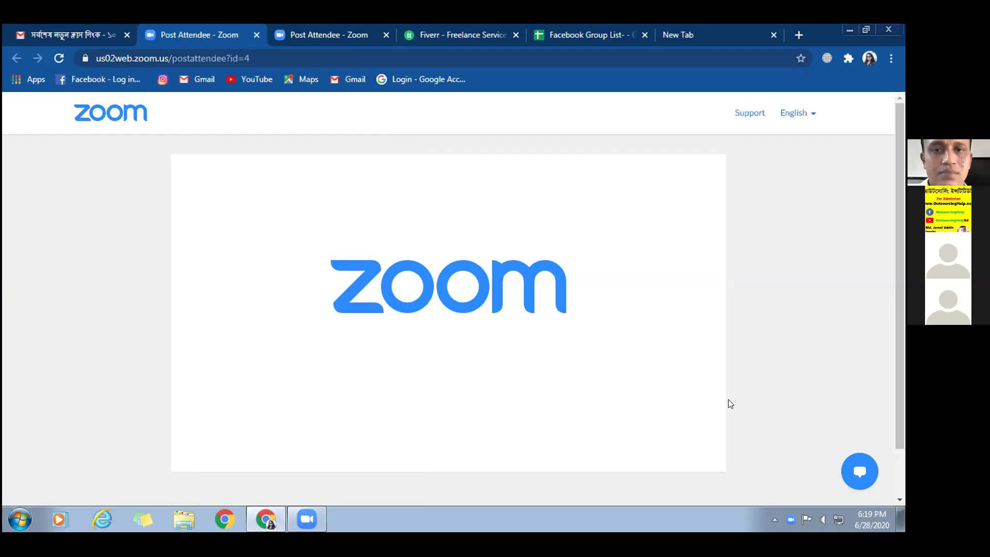
{"action": "left_click", "coordinate": [820, 520]}
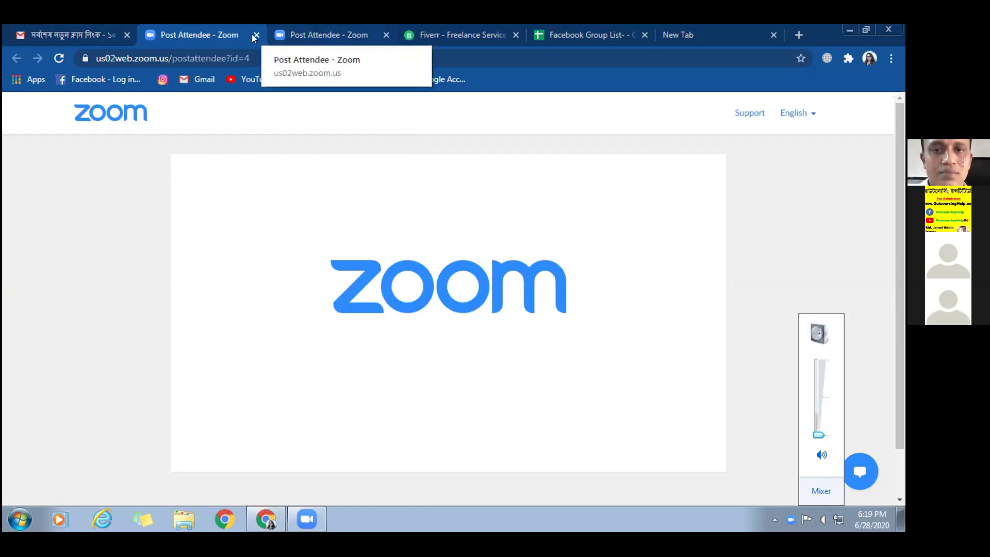
- Switch to the Facebook Group List spreadsheet and mute the computer's speakers
{"action": "left_click", "coordinate": [565, 31]}
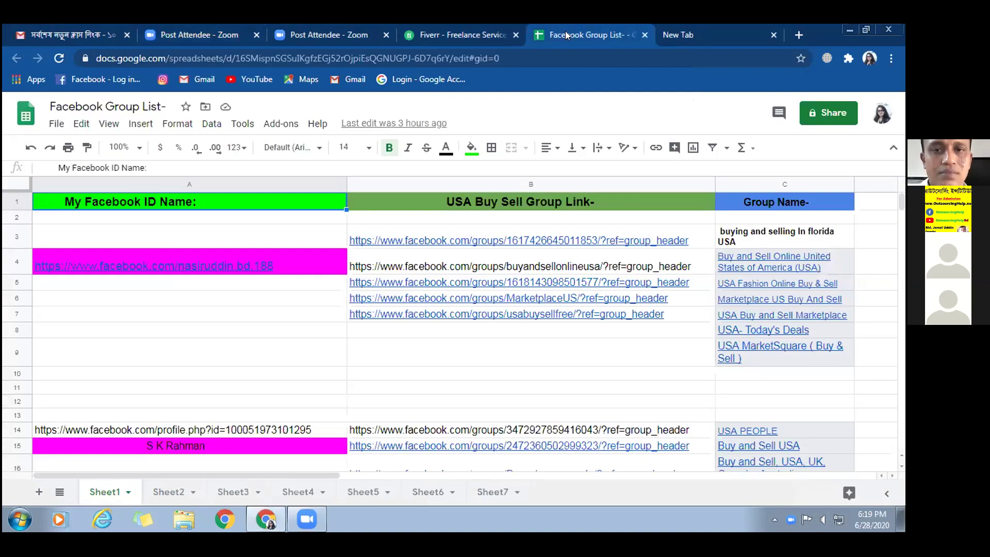
{"action": "mouse_move", "coordinate": [475, 291]}
{"action": "left_click", "coordinate": [823, 520]}
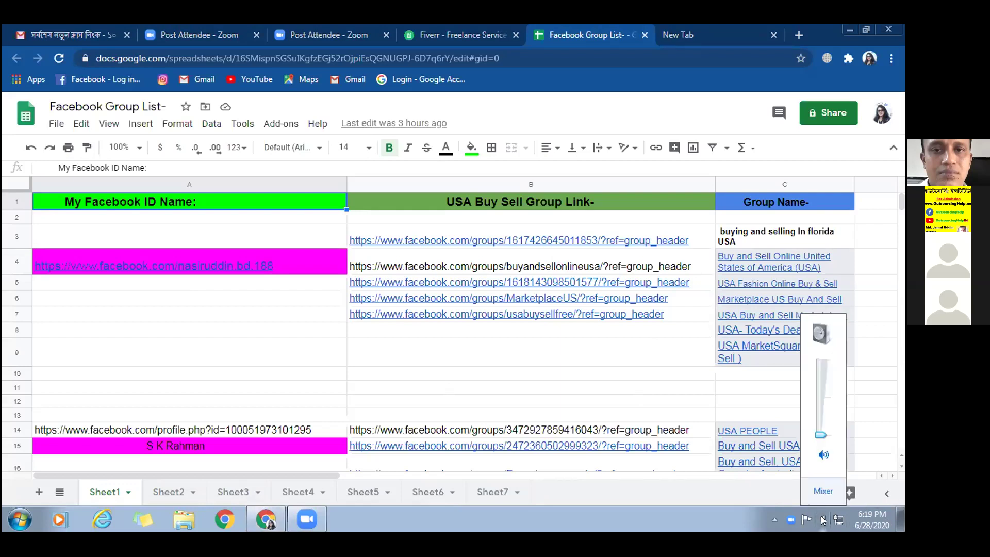
{"action": "left_click", "coordinate": [822, 456]}
{"action": "left_click", "coordinate": [295, 380]}
{"action": "left_click", "coordinate": [295, 380]}
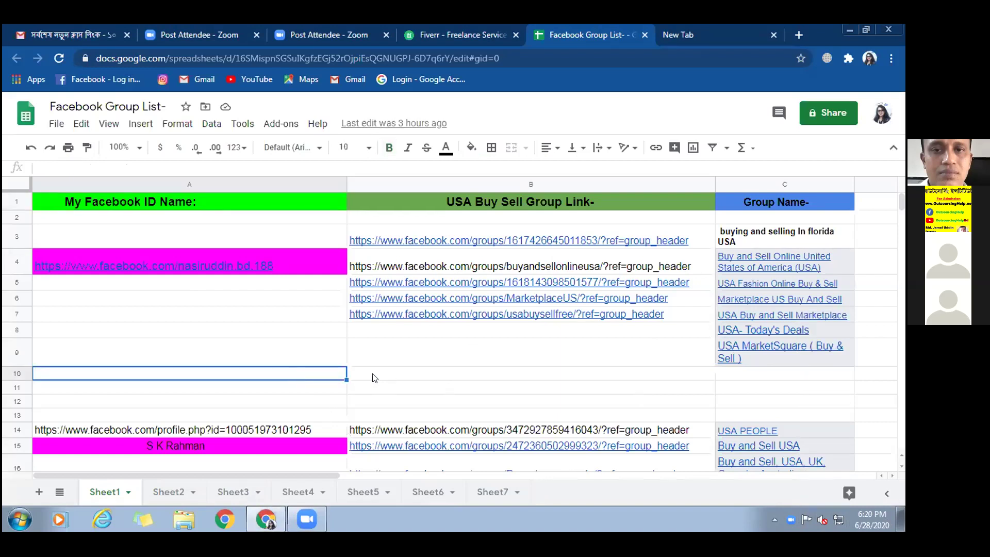
- Open the Facebook profile linked in cell A4 of Sheet1 and go to the Facebook home feed
{"action": "left_click", "coordinate": [225, 339]}
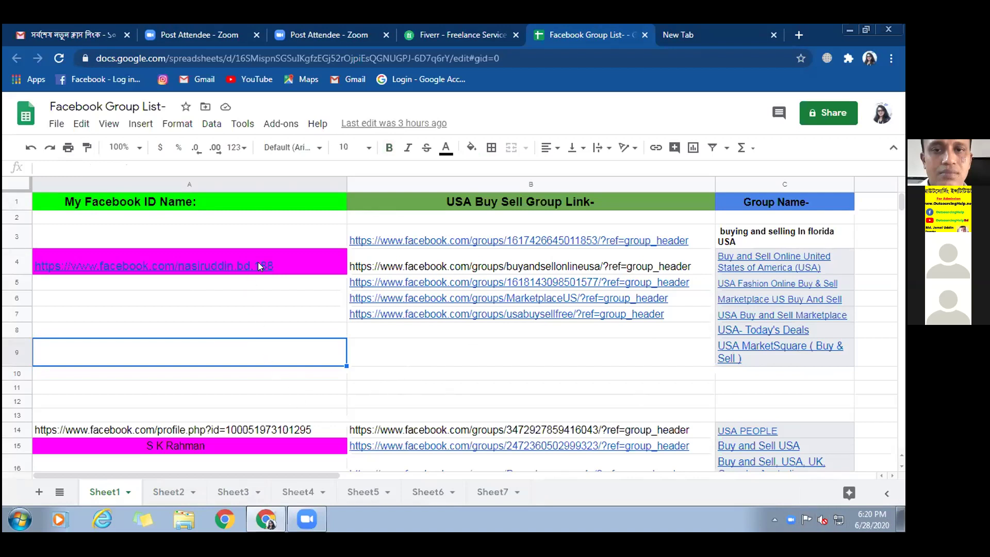
{"action": "mouse_move", "coordinate": [258, 262]}
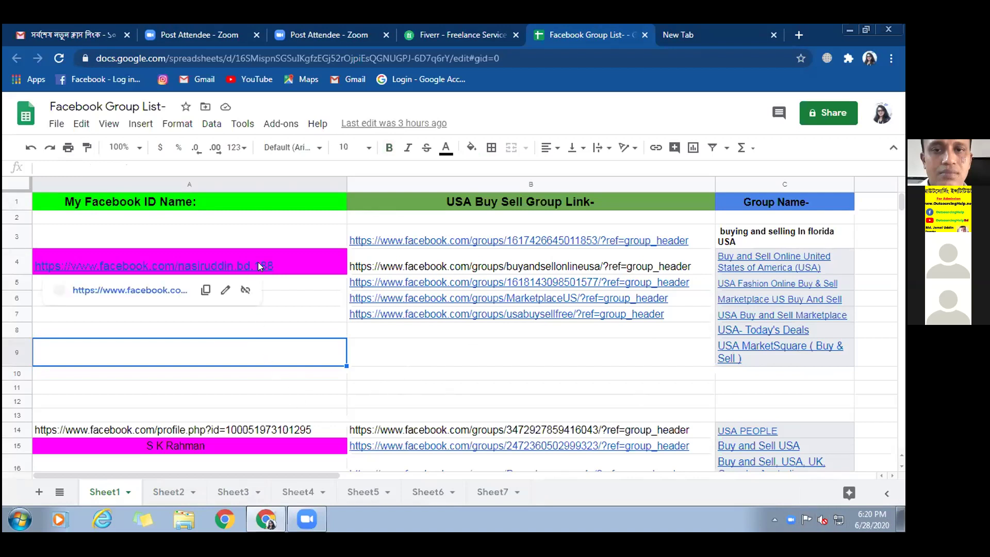
{"action": "left_click", "coordinate": [104, 291]}
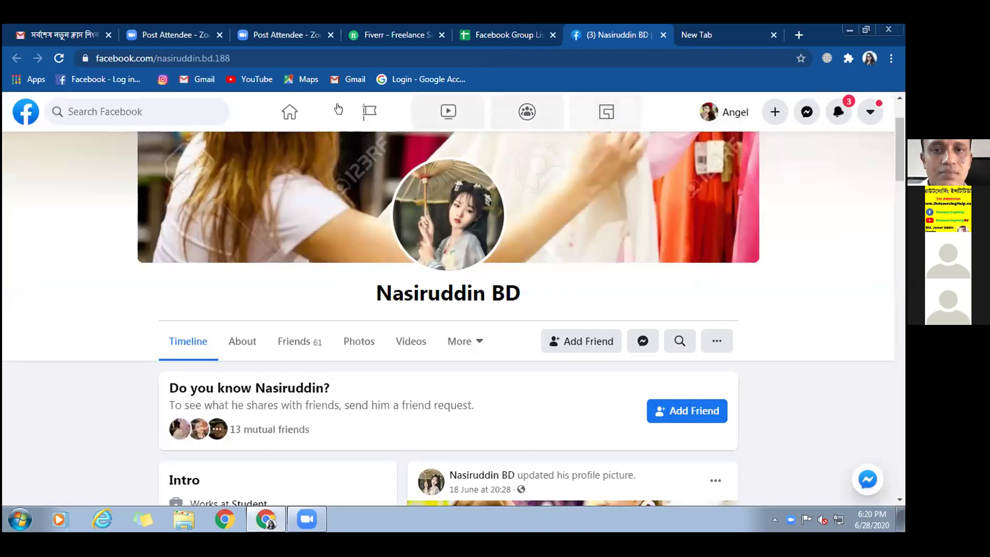
{"action": "left_click", "coordinate": [290, 112]}
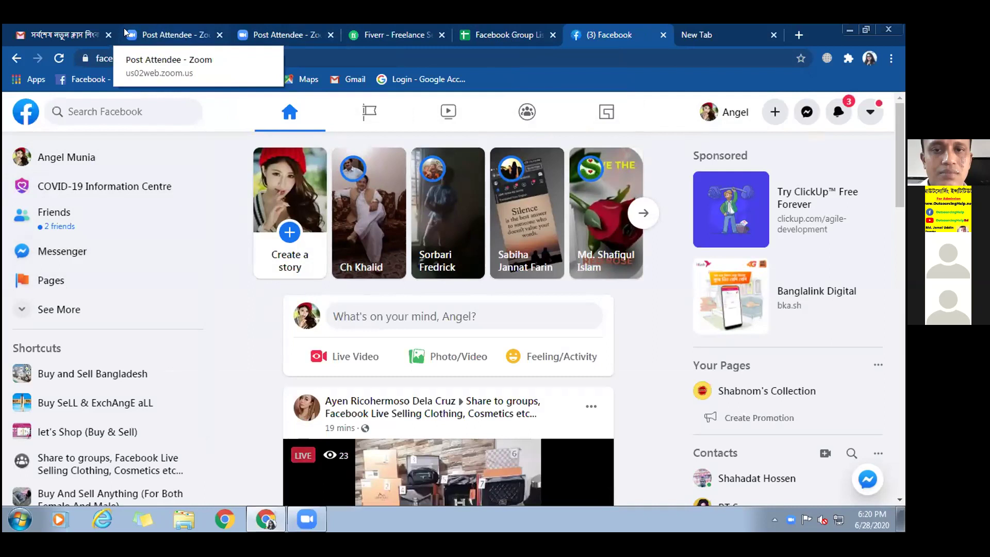
- Return to the Facebook Group List sheet, open the profile linked in cell A14, and go to the Facebook home feed
{"action": "left_click", "coordinate": [487, 35]}
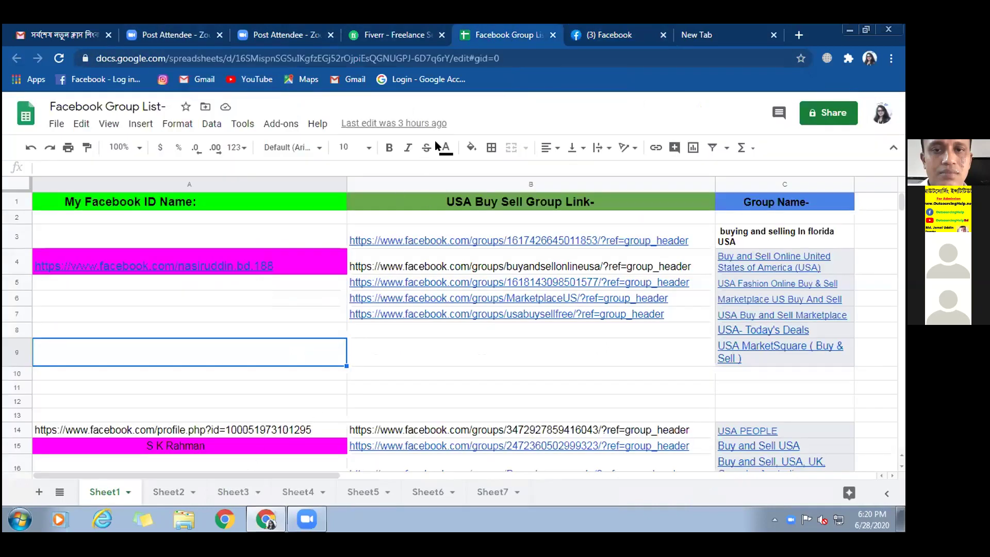
{"action": "left_click_drag", "start_coordinate": [304, 372], "coordinate": [360, 240]}
{"action": "left_click", "coordinate": [190, 432]}
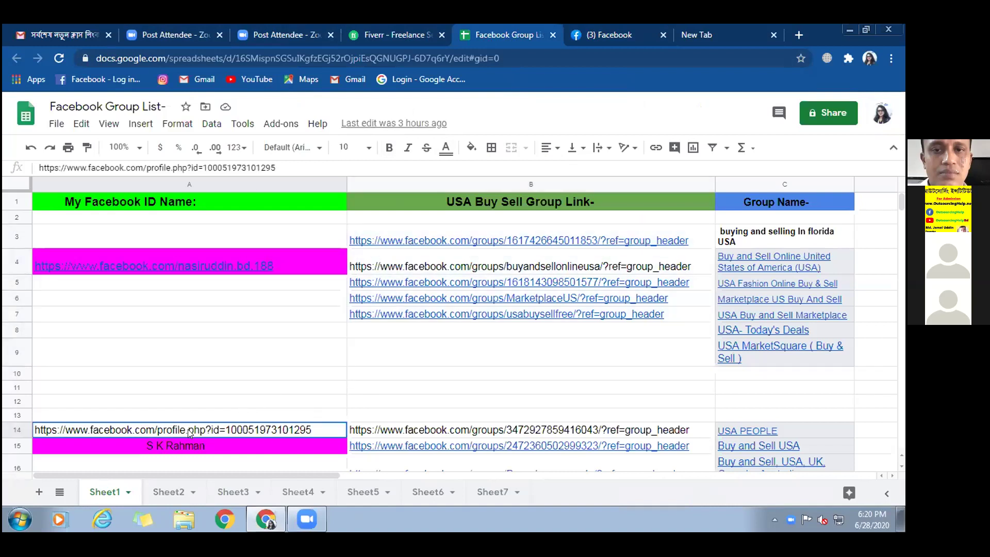
{"action": "left_click", "coordinate": [164, 449]}
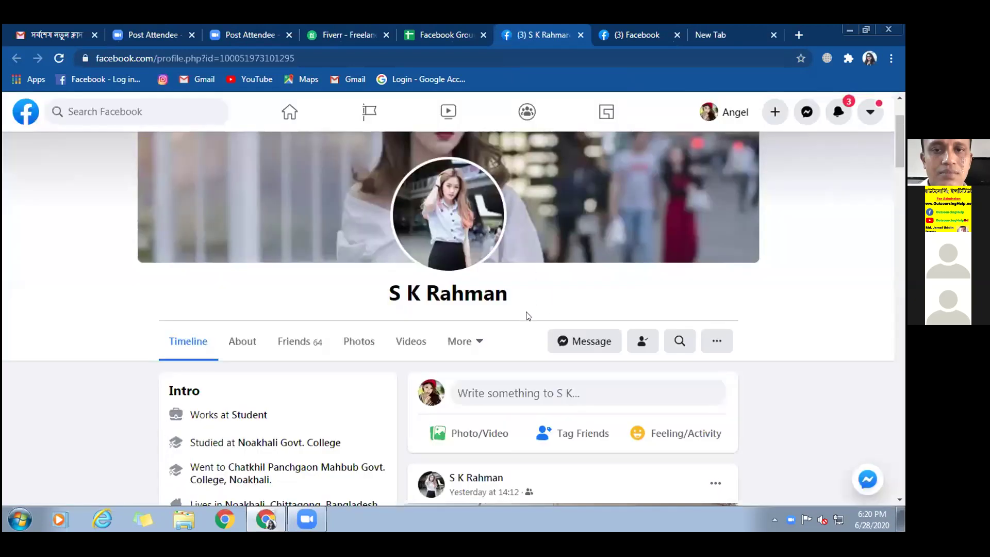
{"action": "left_click", "coordinate": [289, 111]}
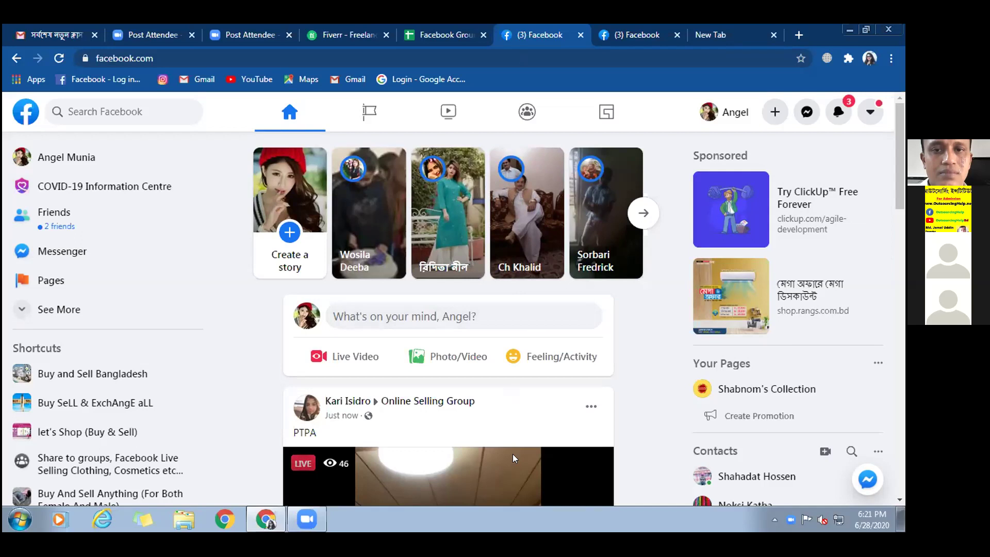
- Minimize the browser and open the Chrome profile for the second listed Facebook account from its desktop shortcut
{"action": "left_click", "coordinate": [269, 522]}
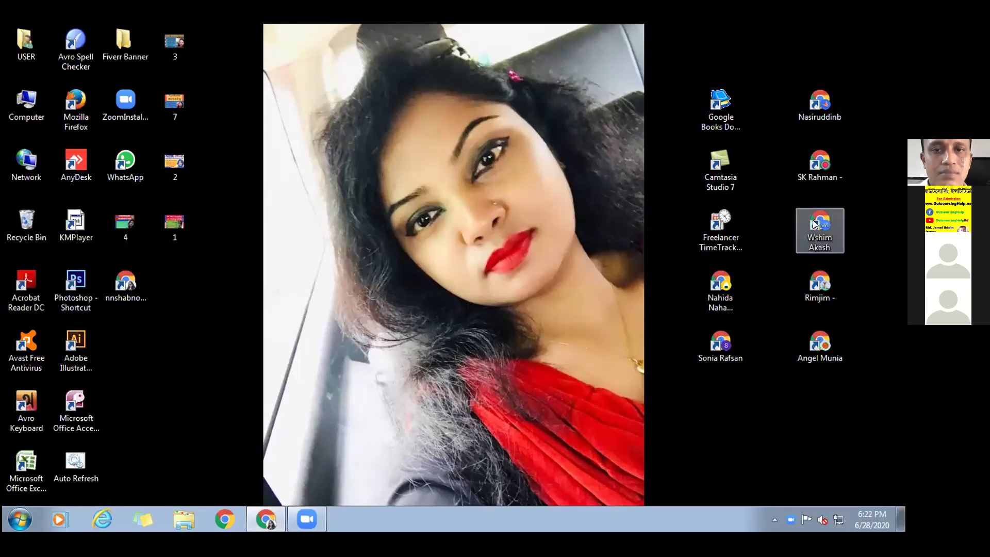
{"action": "double_click", "coordinate": [819, 165]}
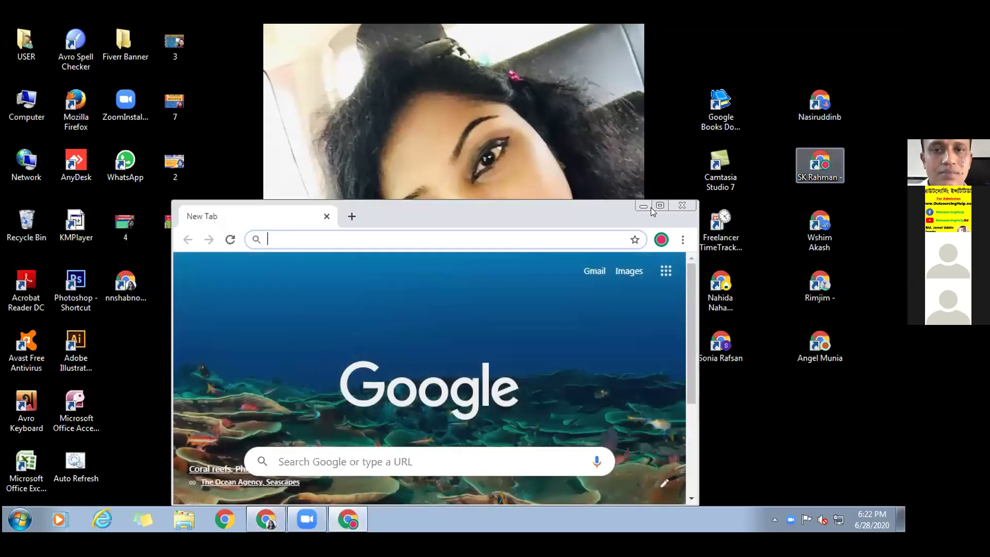
- Maximize the new Chrome window, open Facebook, and log in with the saved credentials
{"action": "left_click", "coordinate": [658, 206]}
{"action": "left_click", "coordinate": [380, 339]}
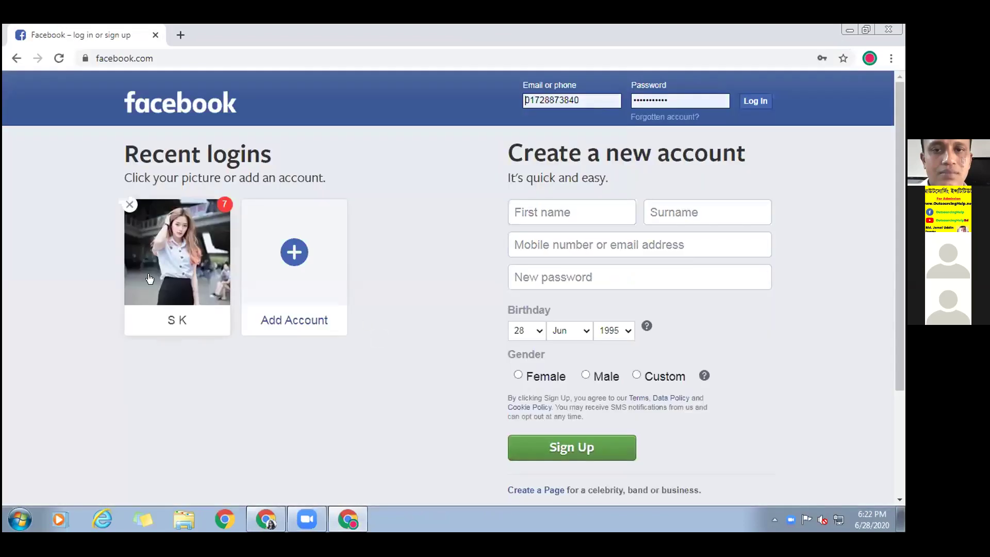
{"action": "left_click", "coordinate": [749, 100]}
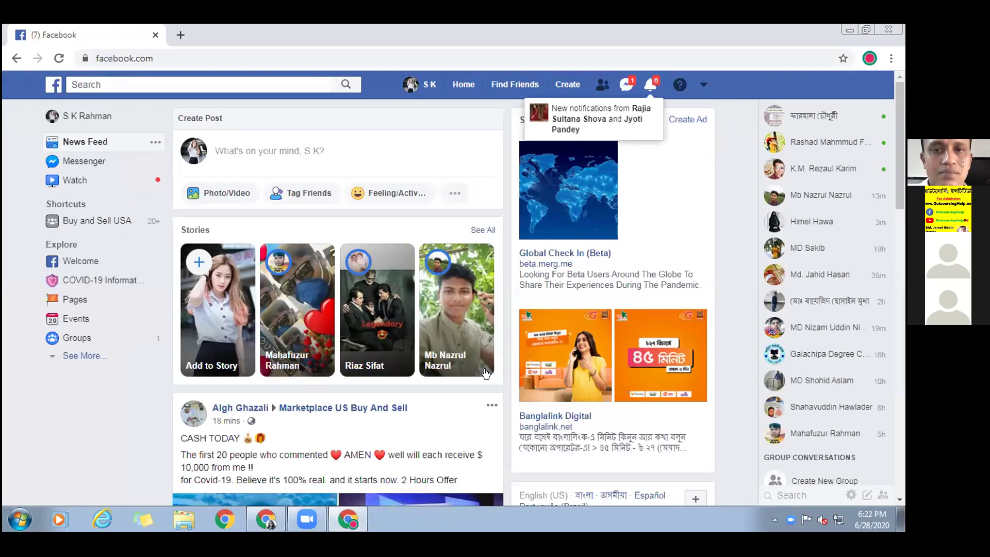
- Check the Facebook Group List sheet in the first Chrome window, and return to the second account's Facebook window
{"action": "left_click", "coordinate": [266, 516]}
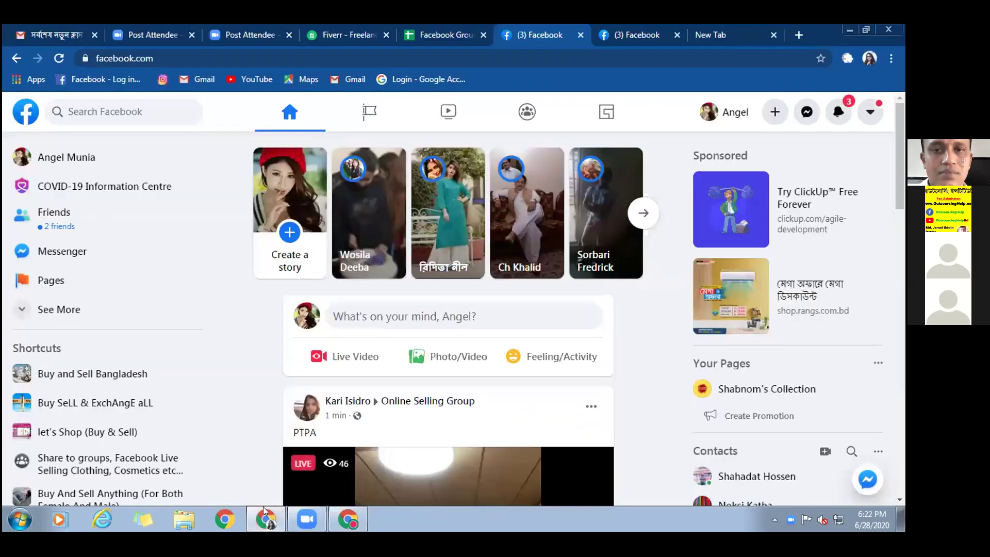
{"action": "left_click", "coordinate": [444, 34]}
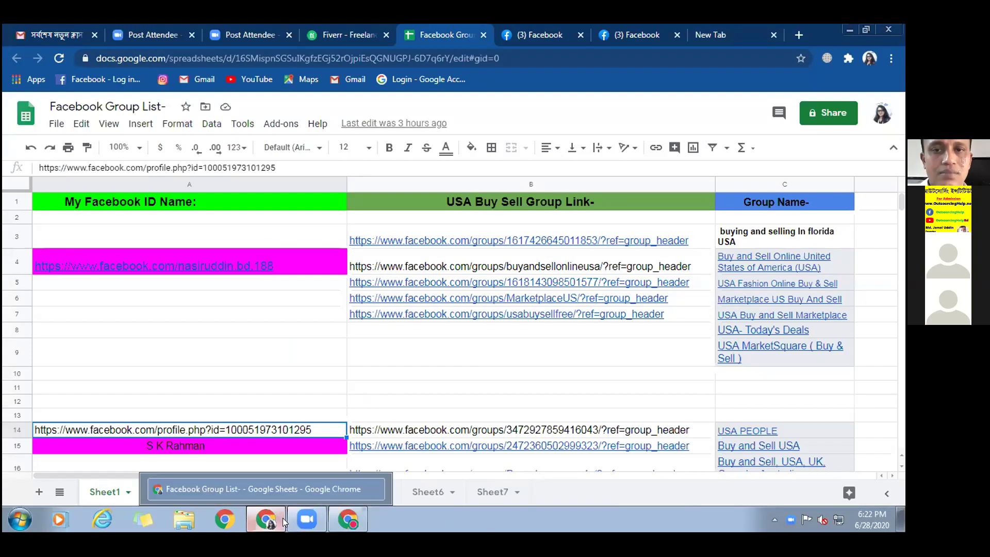
{"action": "mouse_move", "coordinate": [271, 525]}
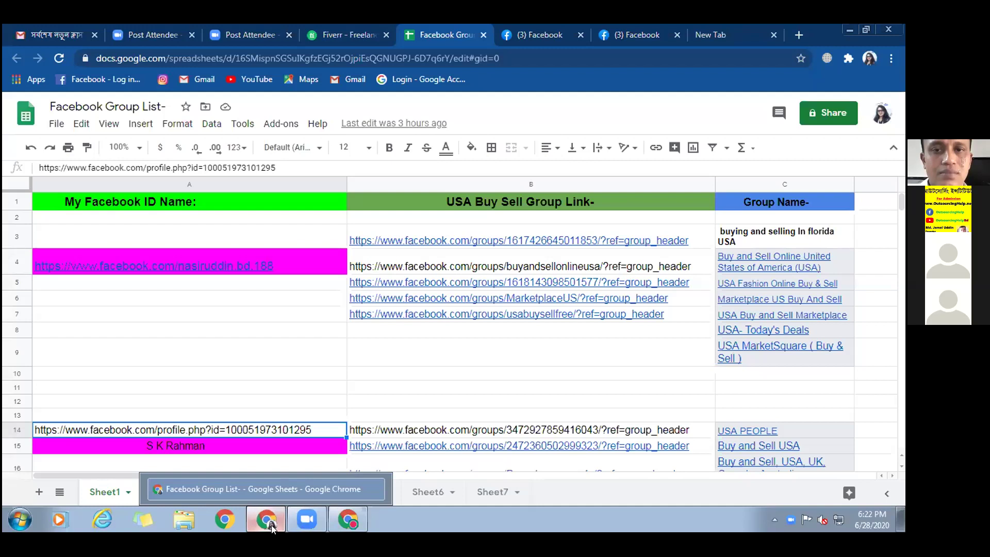
{"action": "left_click", "coordinate": [271, 525]}
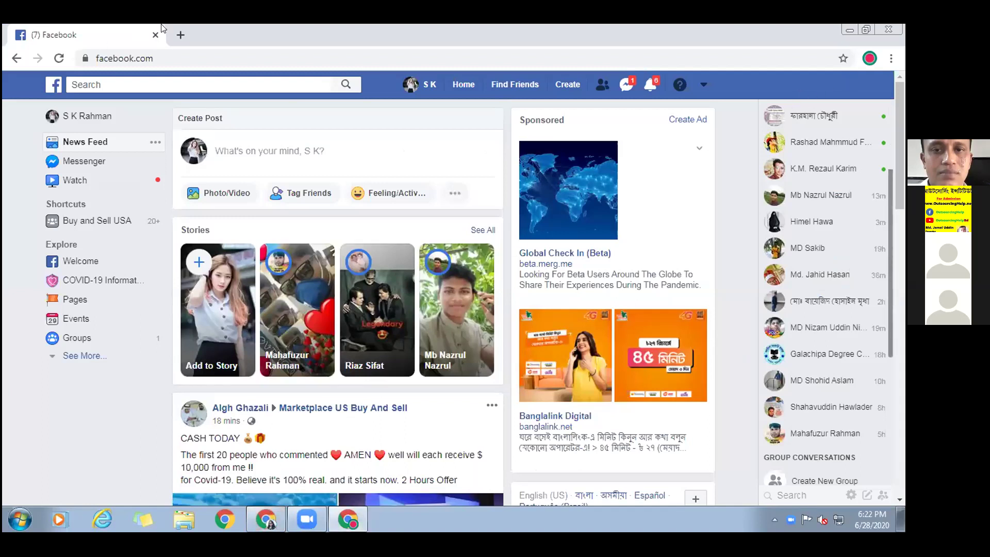
- Open Google Drive in a new tab of the second account's Chrome window
{"action": "left_click", "coordinate": [181, 35]}
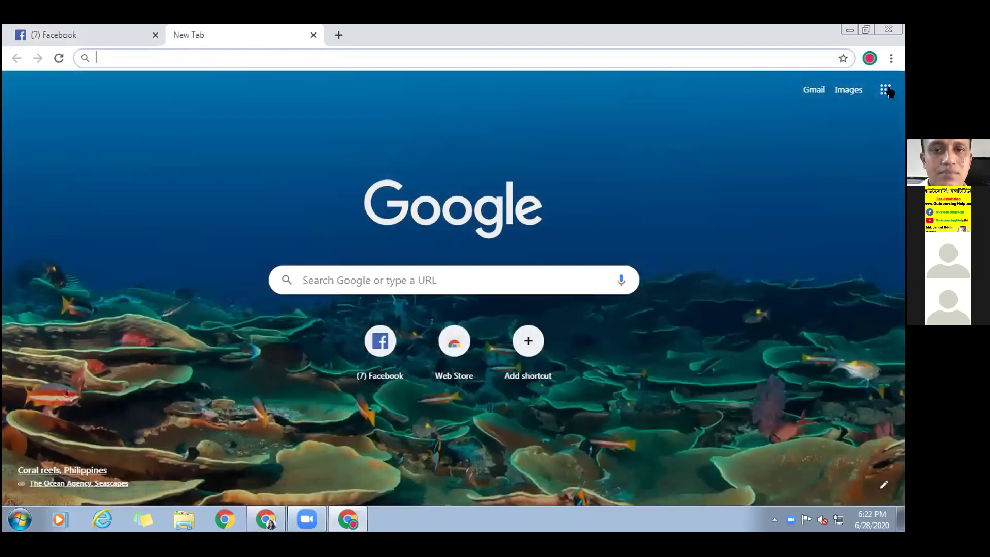
{"action": "left_click", "coordinate": [887, 91]}
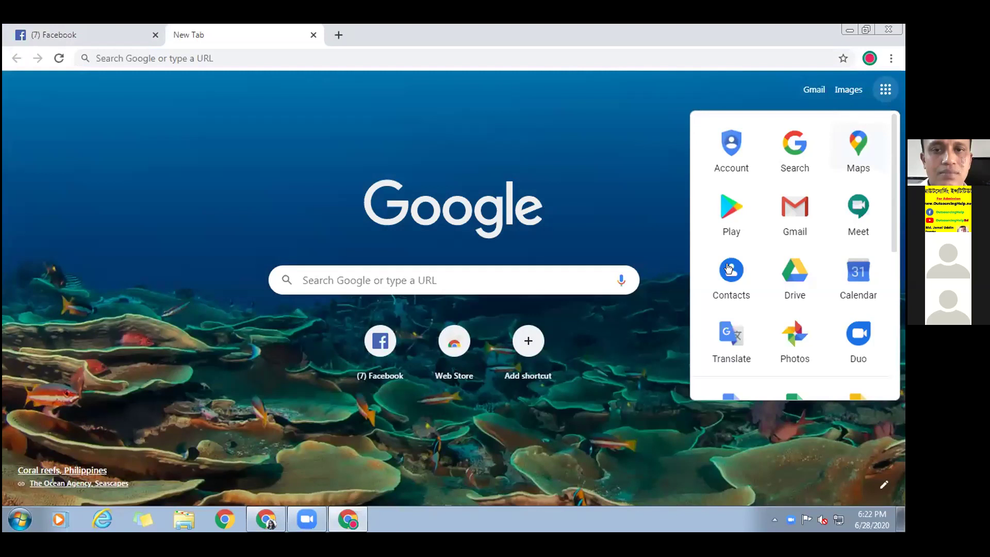
{"action": "left_click", "coordinate": [788, 278]}
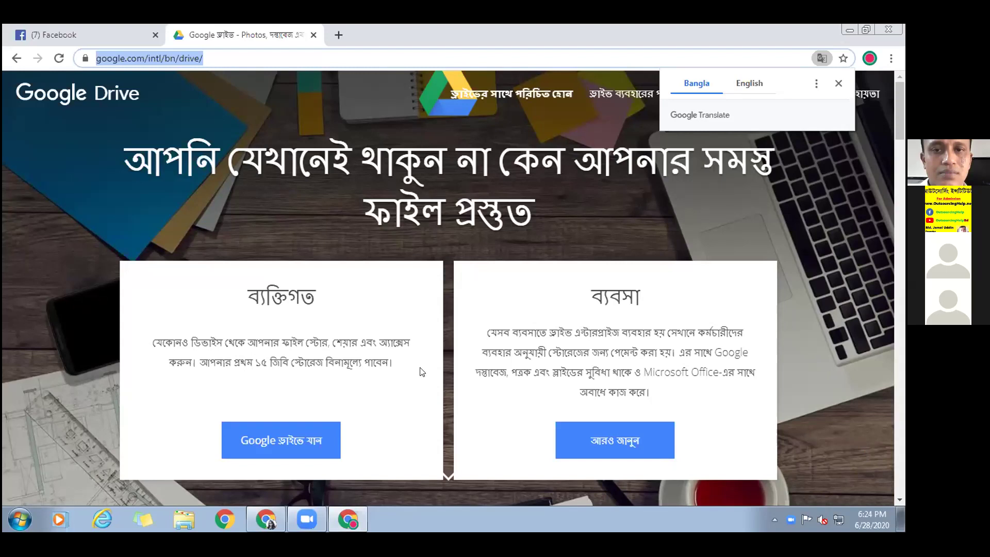
- Close the Fiverr tab in the first Chrome window and log out of the Facebook account open there
{"action": "left_click", "coordinate": [267, 520]}
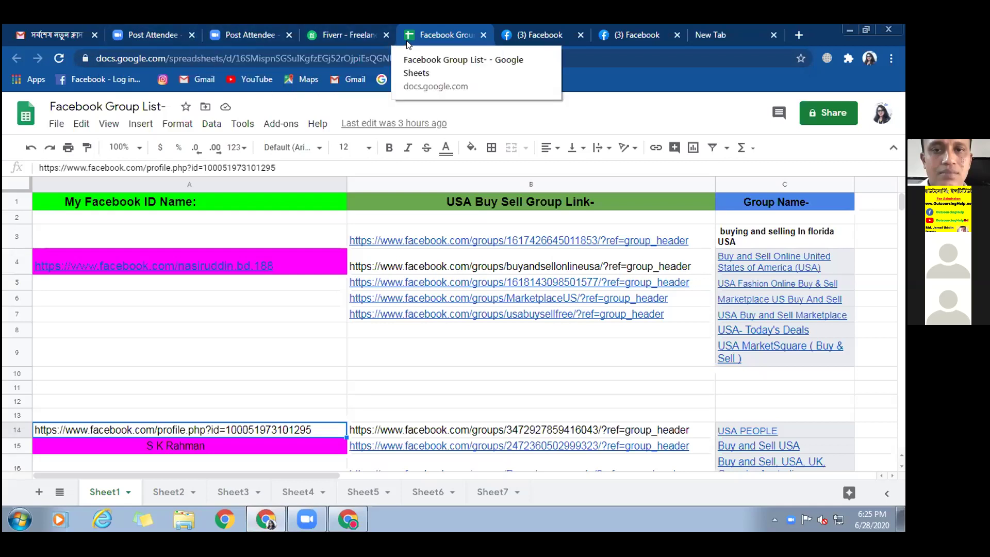
{"action": "middle_click", "coordinate": [347, 31]}
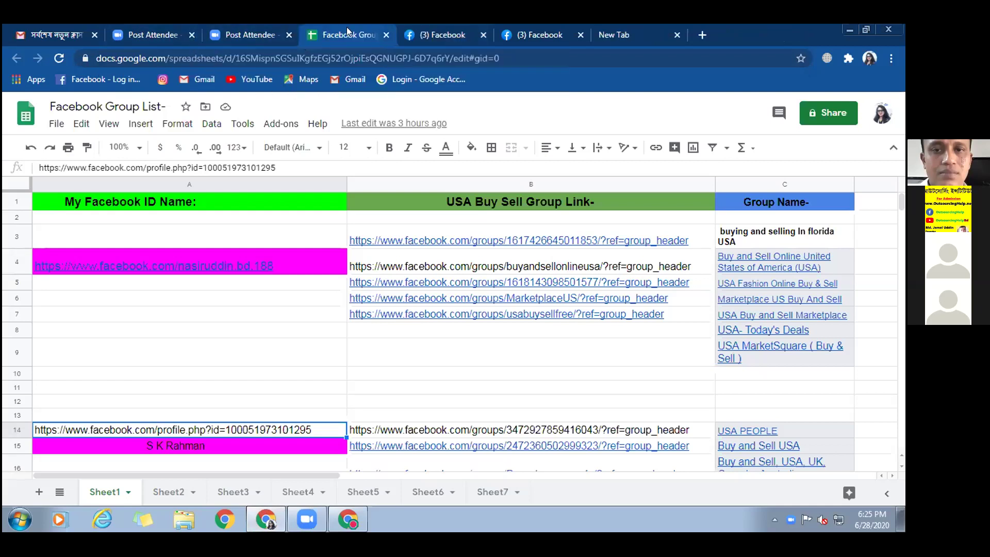
{"action": "left_click", "coordinate": [559, 30]}
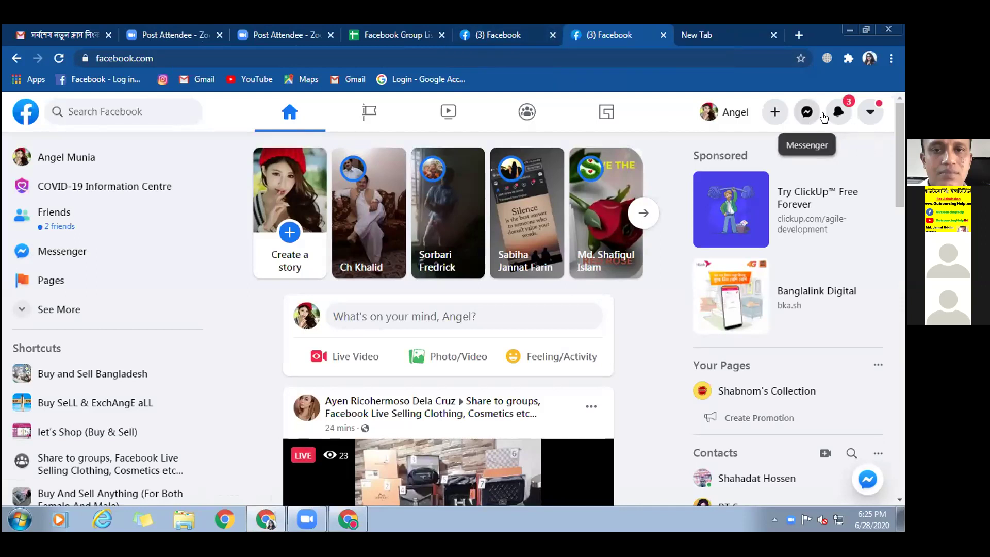
{"action": "left_click", "coordinate": [870, 112]}
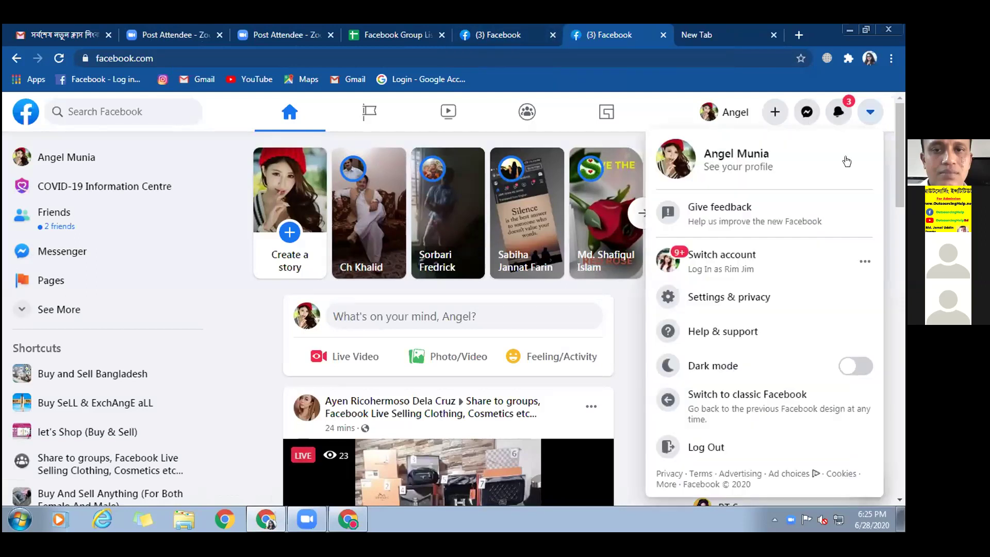
{"action": "left_click", "coordinate": [846, 162]}
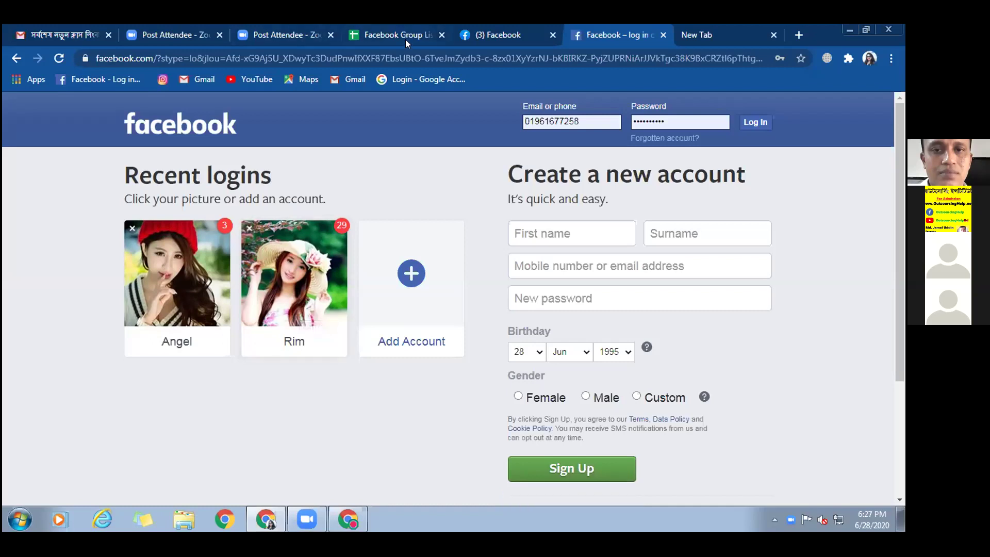
- Review the Facebook profile links and USA buy-sell group links in Sheet1 of Facebook Group List
{"action": "left_click", "coordinate": [385, 36]}
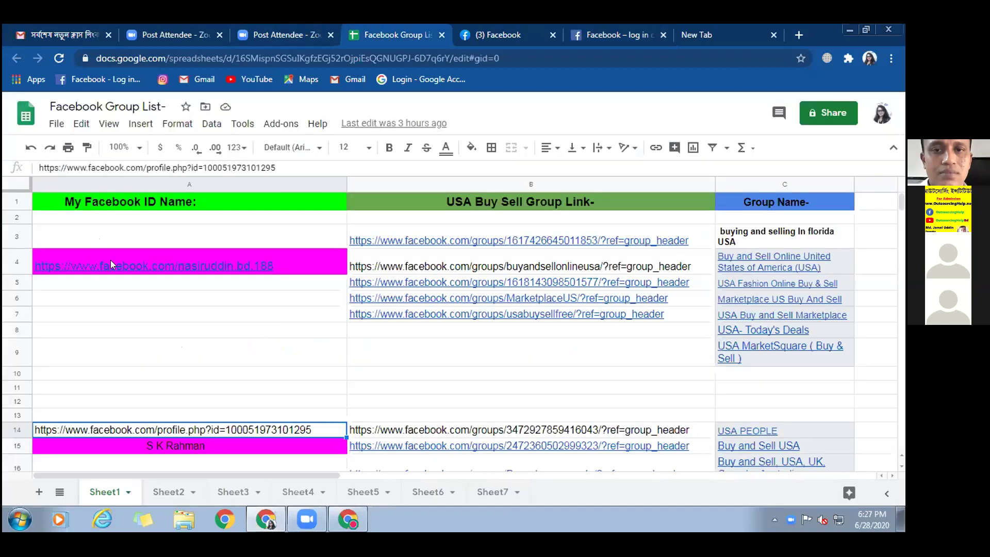
{"action": "mouse_move", "coordinate": [111, 264]}
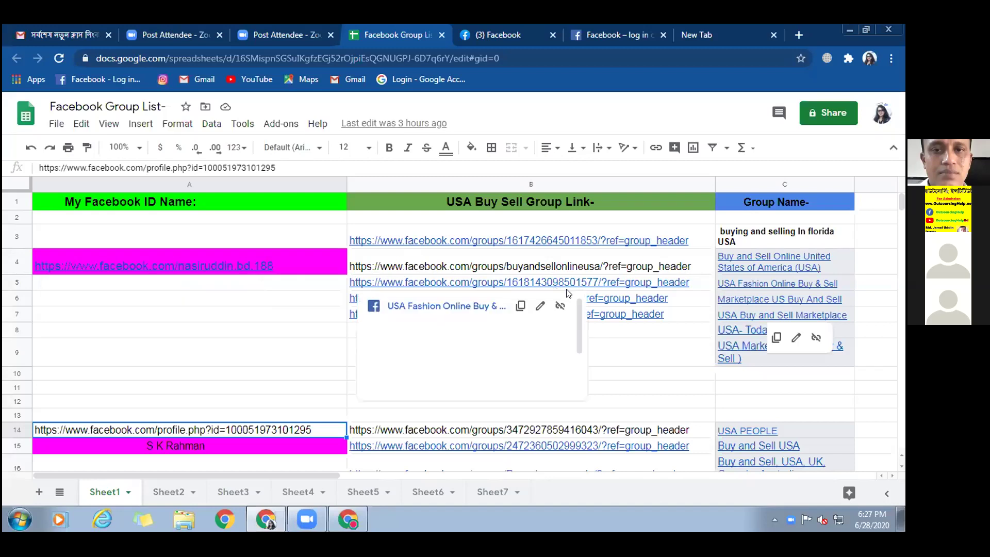
{"action": "mouse_move", "coordinate": [555, 286]}
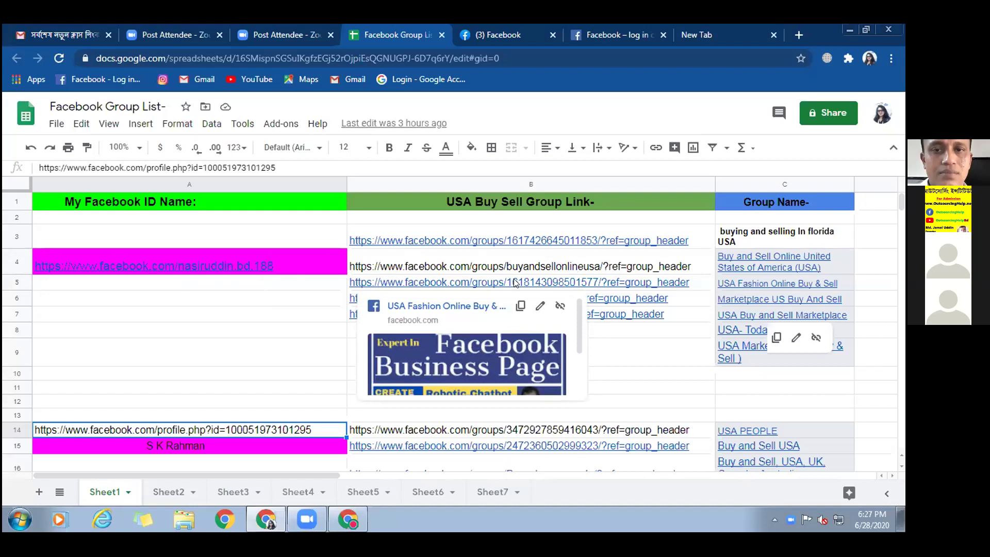
{"action": "mouse_move", "coordinate": [664, 309]}
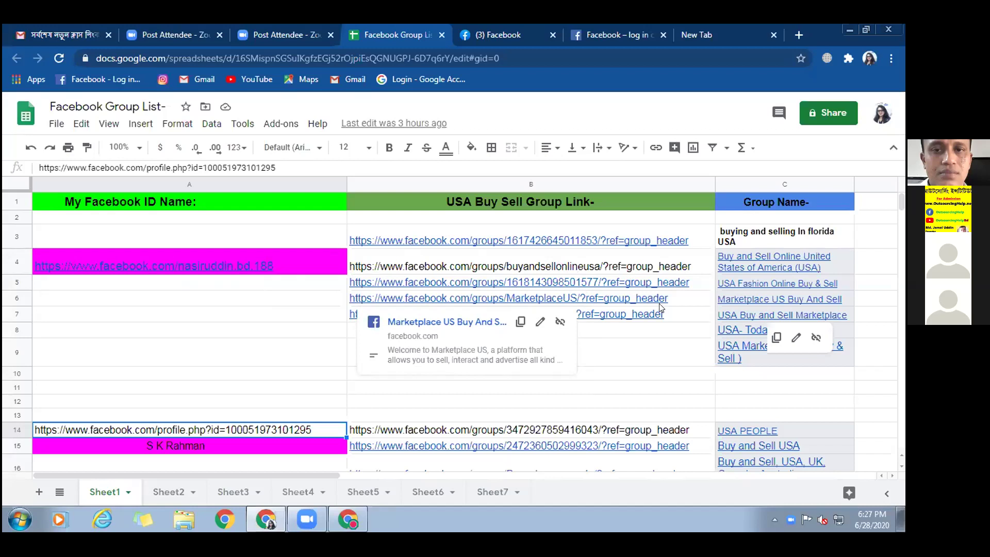
{"action": "mouse_move", "coordinate": [308, 275]}
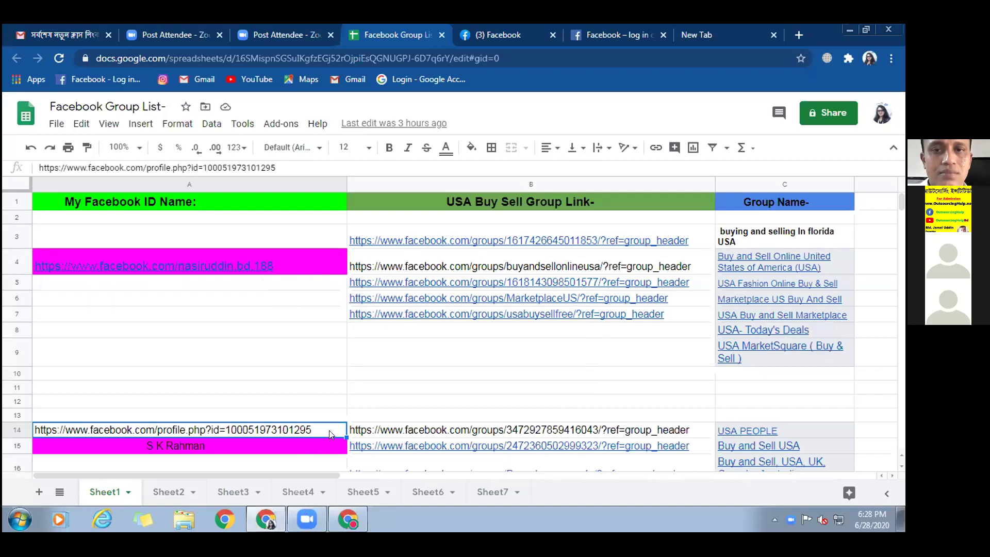
{"action": "mouse_move", "coordinate": [329, 430]}
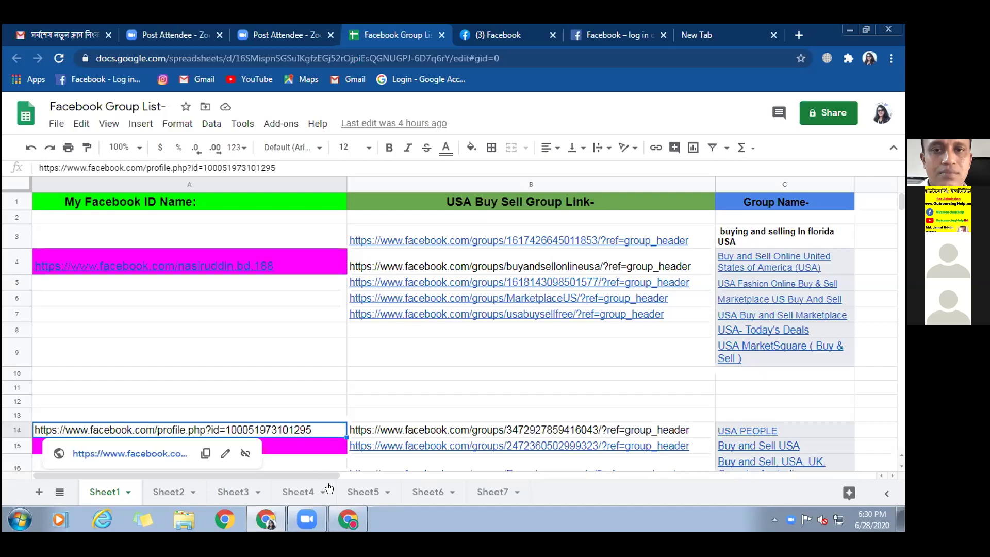
{"action": "mouse_move", "coordinate": [343, 530]}
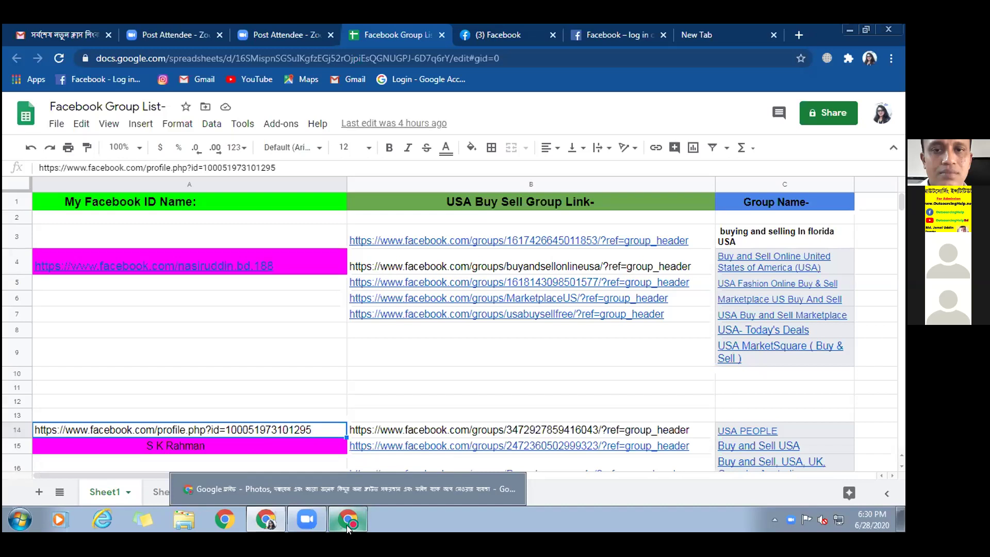
- Search Google for "grammarly chrome" in the empty New Tab page
{"action": "left_click", "coordinate": [713, 31]}
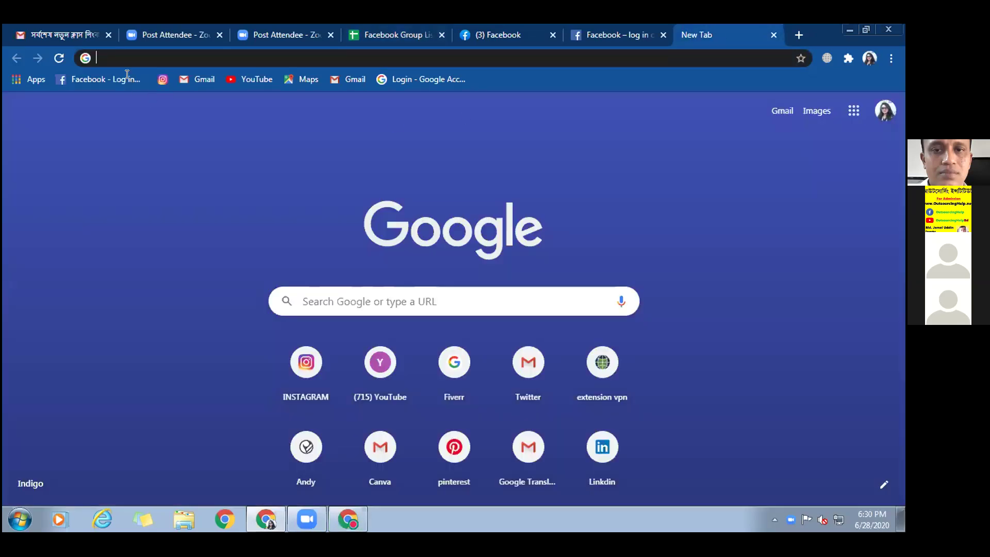
{"action": "left_click", "coordinate": [125, 55]}
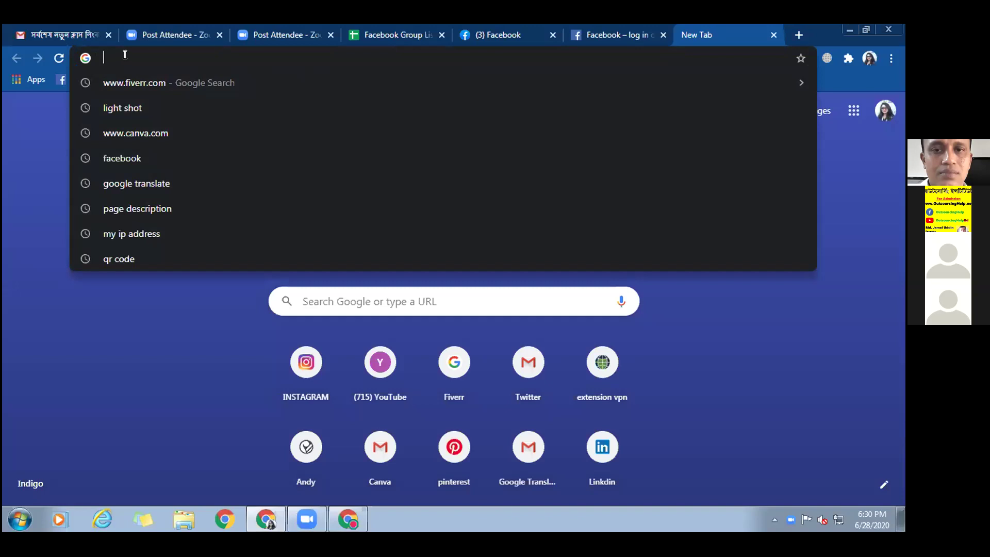
{"action": "type", "text": "g"}
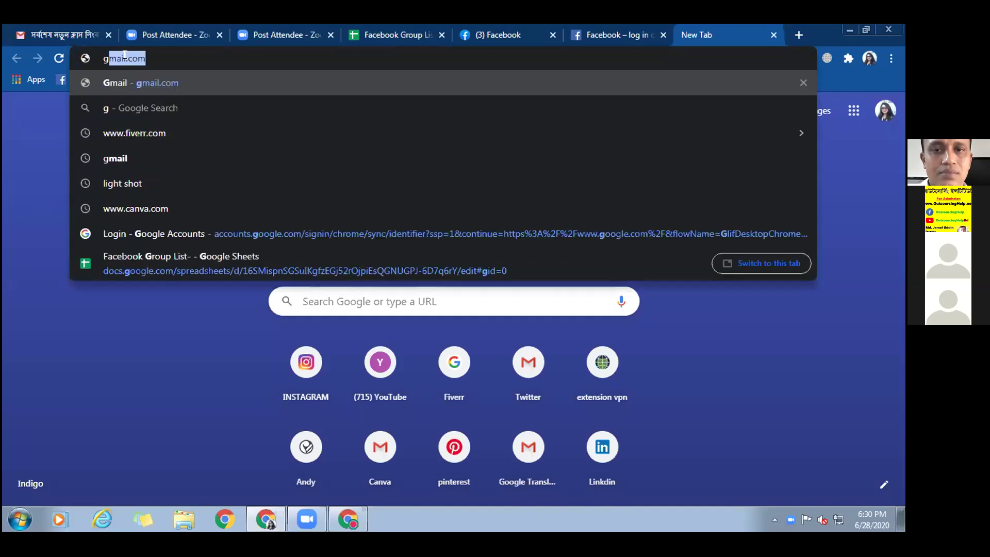
{"action": "type", "text": "ramarly"}
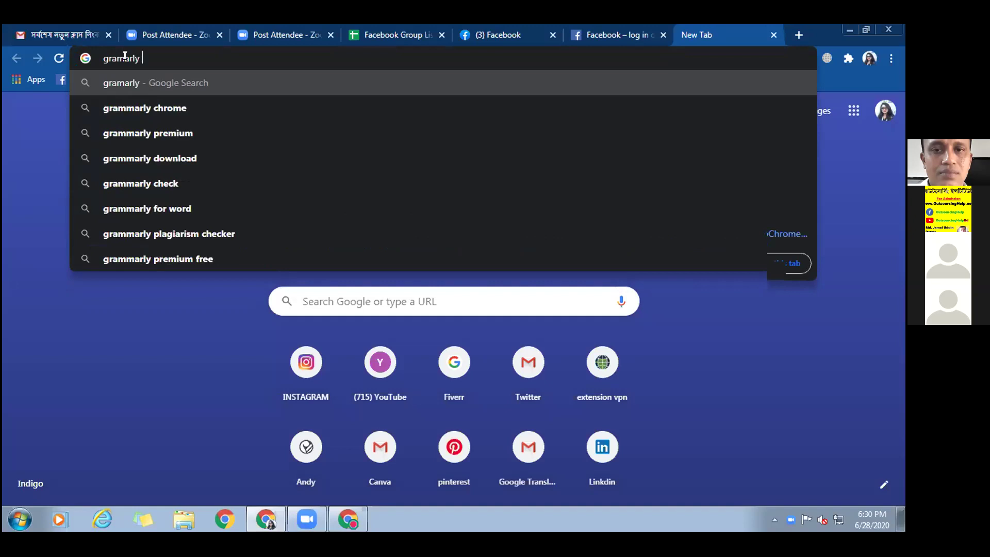
{"action": "left_click", "coordinate": [161, 108]}
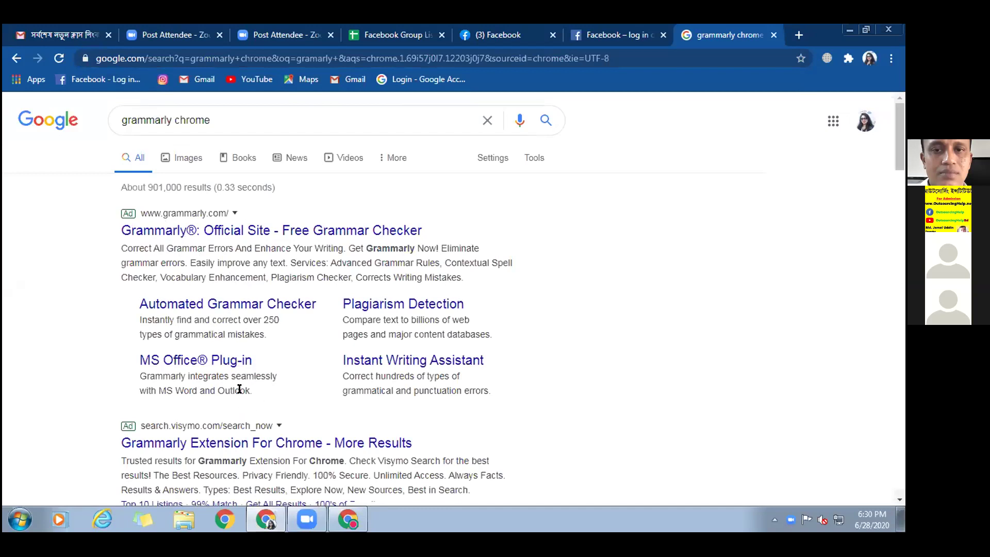
- Open the Grammarly for Chrome page in the Chrome Web Store and add the extension to the browser
{"action": "scroll", "coordinate": [240, 400], "scroll_direction": "down", "scroll_amount": 4}
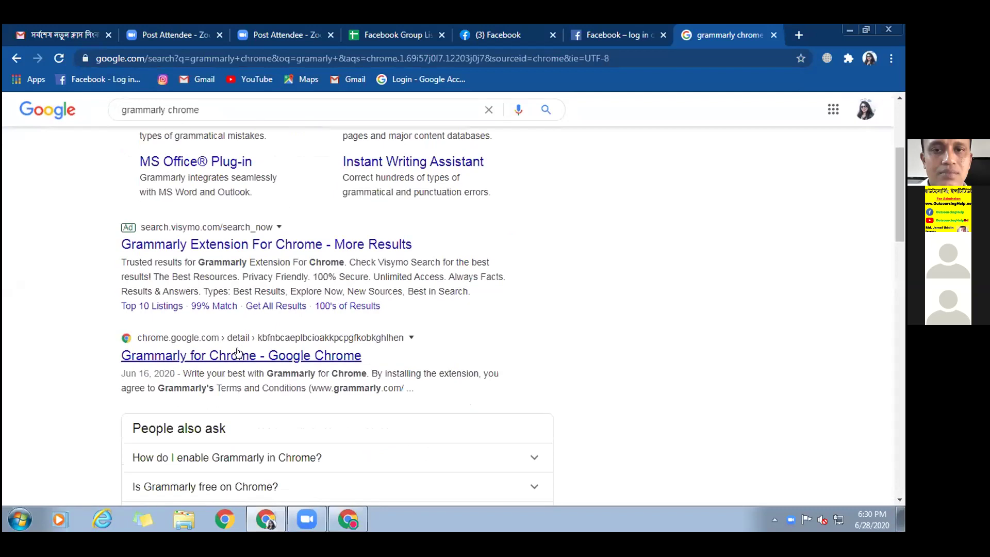
{"action": "left_click", "coordinate": [185, 356]}
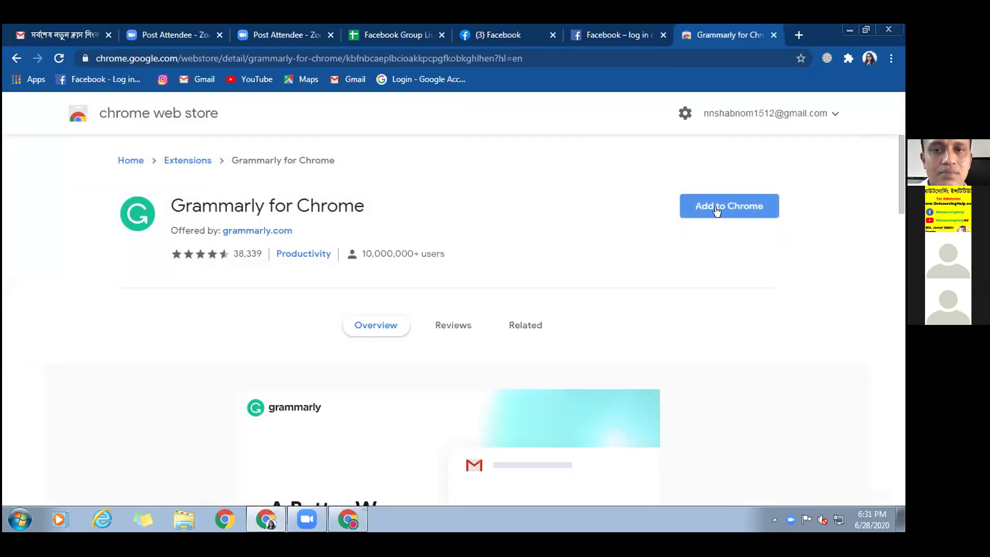
{"action": "left_click", "coordinate": [717, 208]}
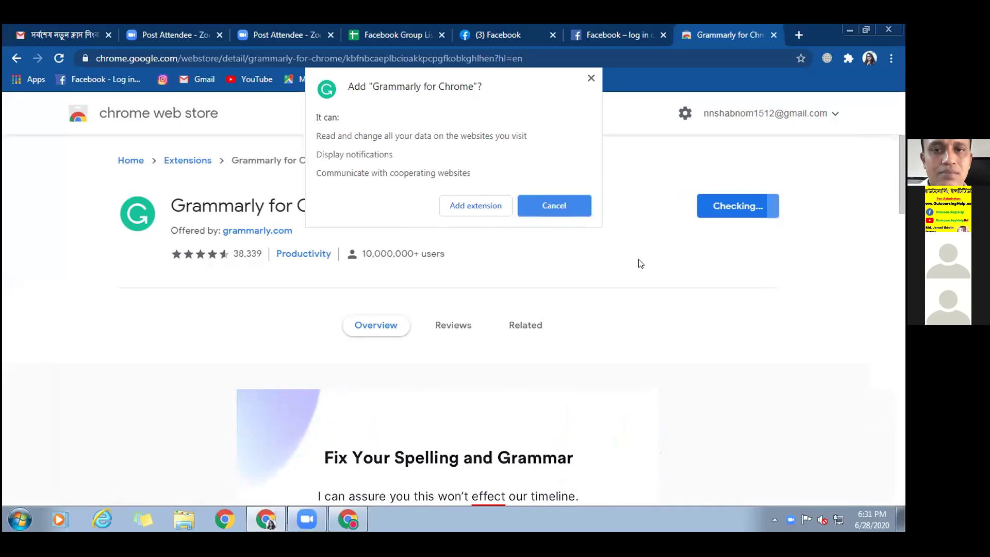
{"action": "left_click", "coordinate": [464, 205]}
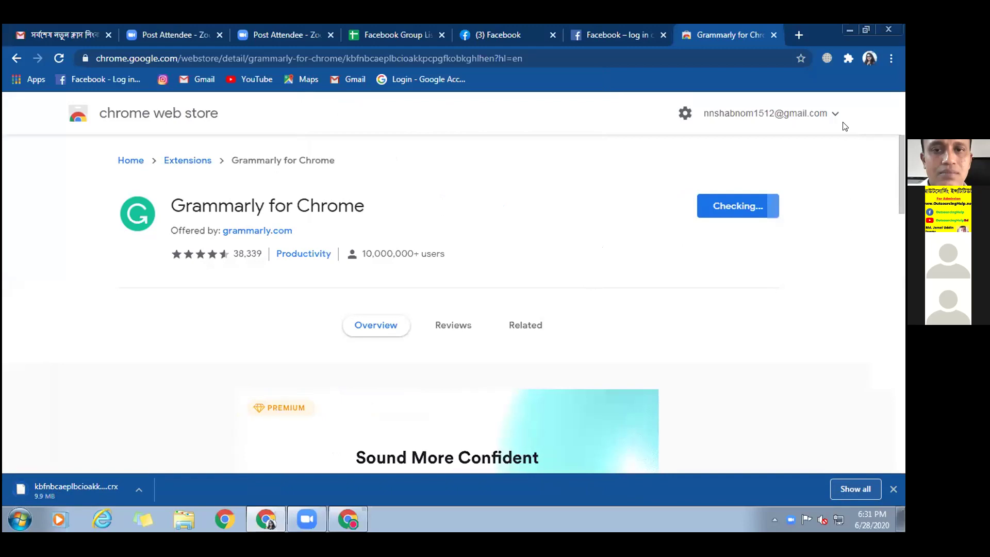
- Check the browser's list of installed extensions for Grammarly while its download runs
{"action": "left_click", "coordinate": [845, 58]}
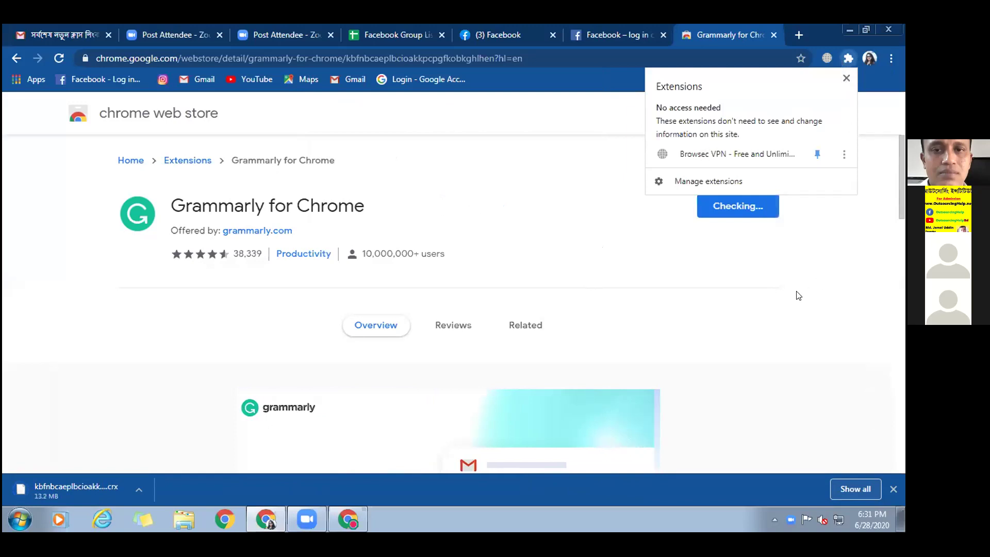
{"action": "left_click", "coordinate": [804, 316]}
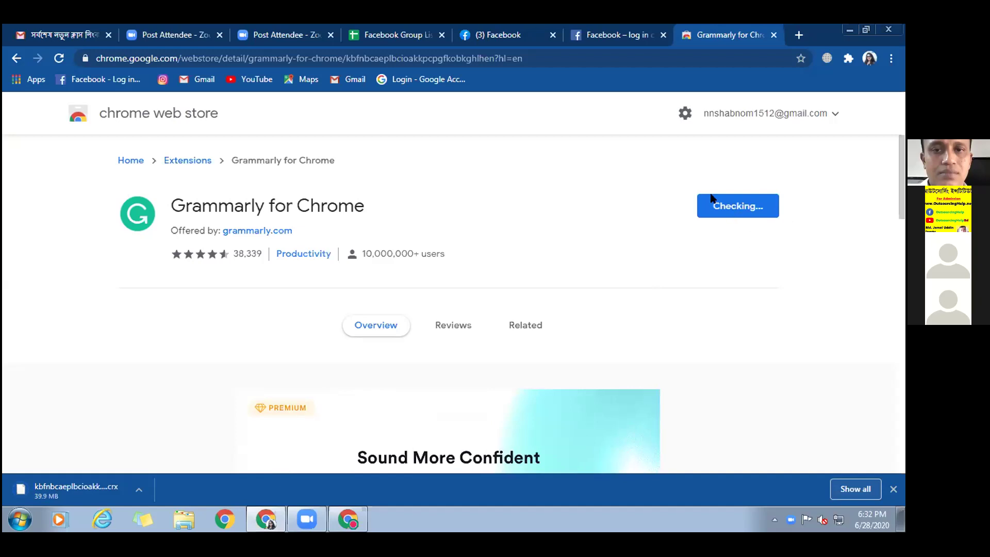
{"action": "left_click", "coordinate": [846, 59]}
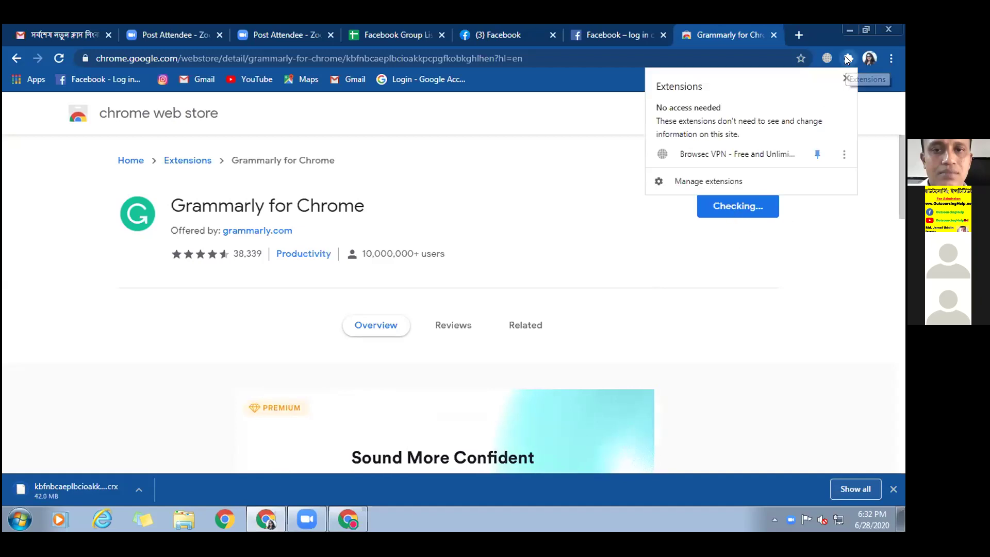
{"action": "left_click", "coordinate": [685, 282]}
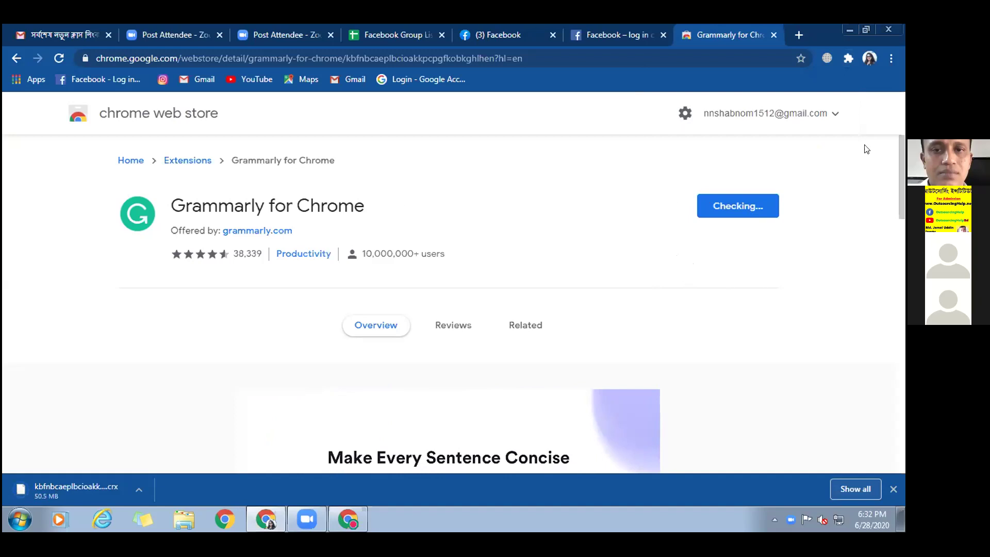
{"action": "left_click", "coordinate": [848, 58]}
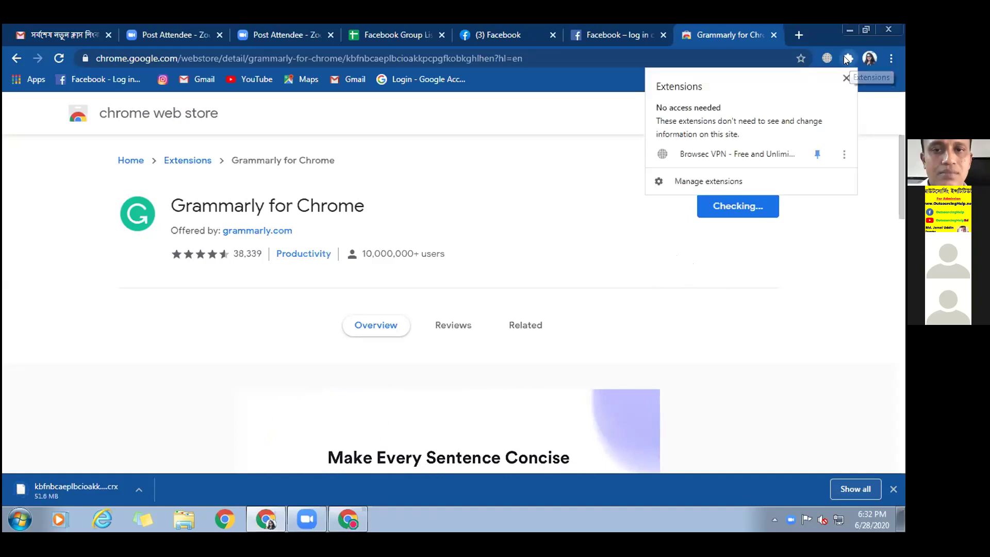
- Close the list of installed extensions on the Grammarly for Chrome page
{"action": "left_click", "coordinate": [759, 326]}
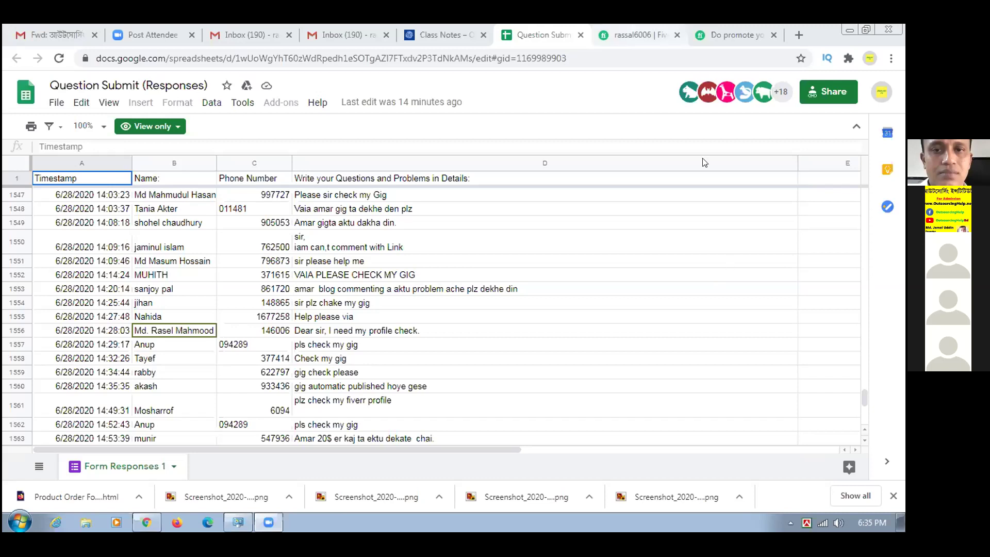
- Open the student's Fiverr profile and review its photo, tagline, draft gig and description text
{"action": "left_click", "coordinate": [638, 34]}
{"action": "scroll", "coordinate": [279, 389], "scroll_direction": "down", "scroll_amount": 4}
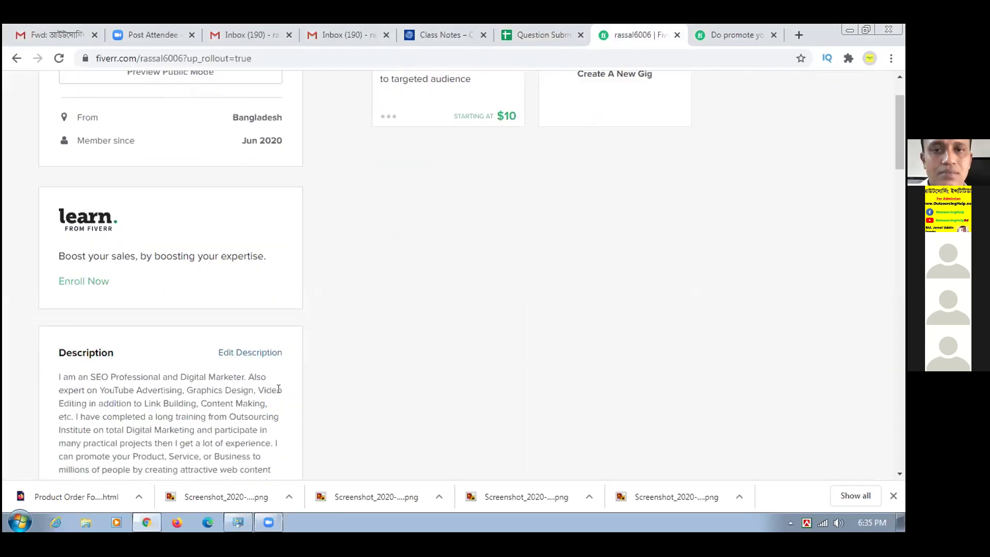
{"action": "scroll", "coordinate": [268, 384], "scroll_direction": "up", "scroll_amount": 4}
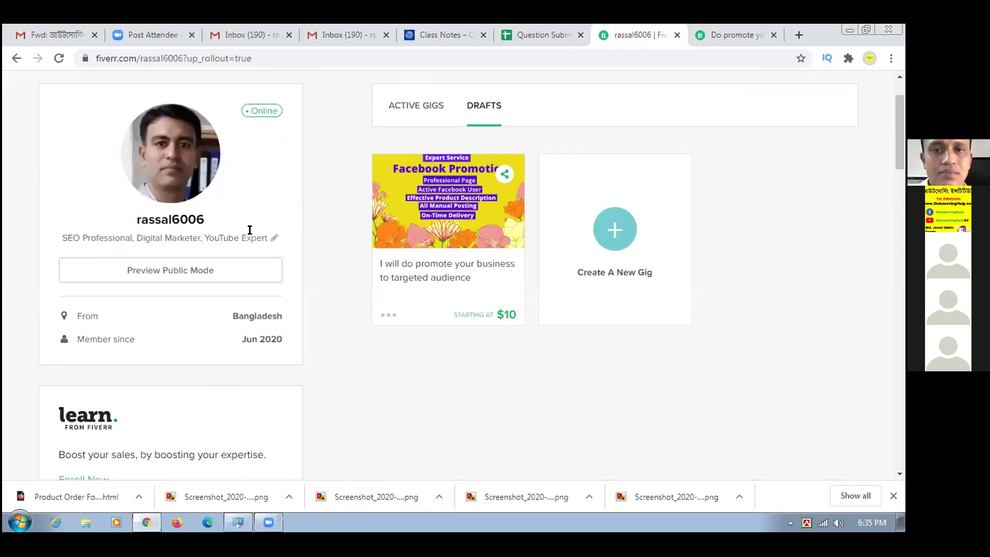
{"action": "mouse_move", "coordinate": [188, 160]}
{"action": "scroll", "coordinate": [253, 227], "scroll_direction": "down", "scroll_amount": 4}
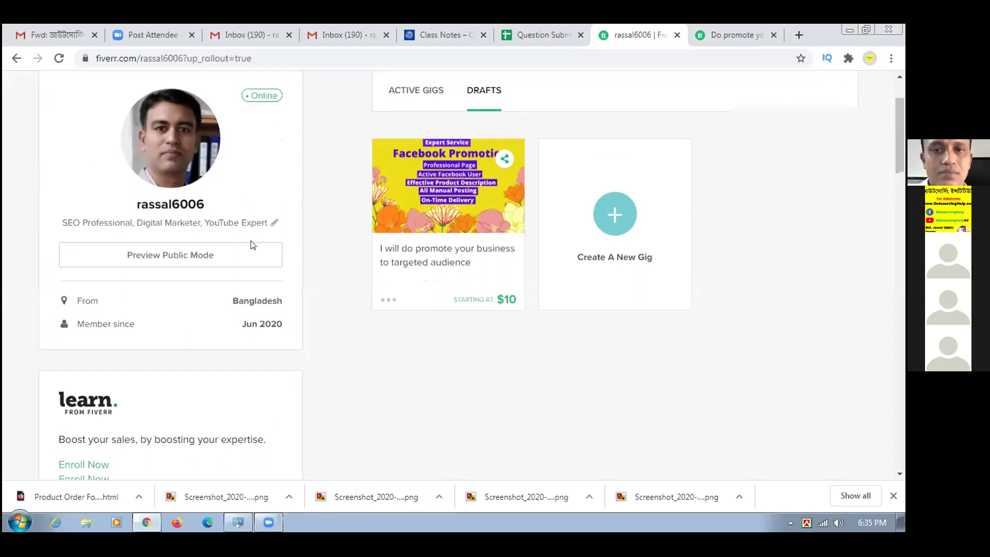
{"action": "scroll", "coordinate": [67, 324], "scroll_direction": "down", "scroll_amount": 3}
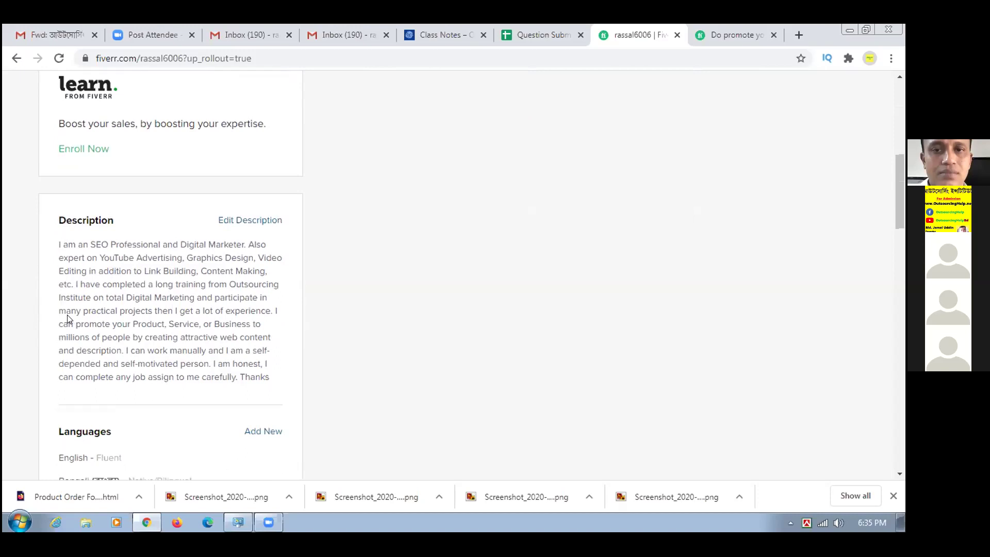
{"action": "scroll", "coordinate": [69, 319], "scroll_direction": "up", "scroll_amount": 8}
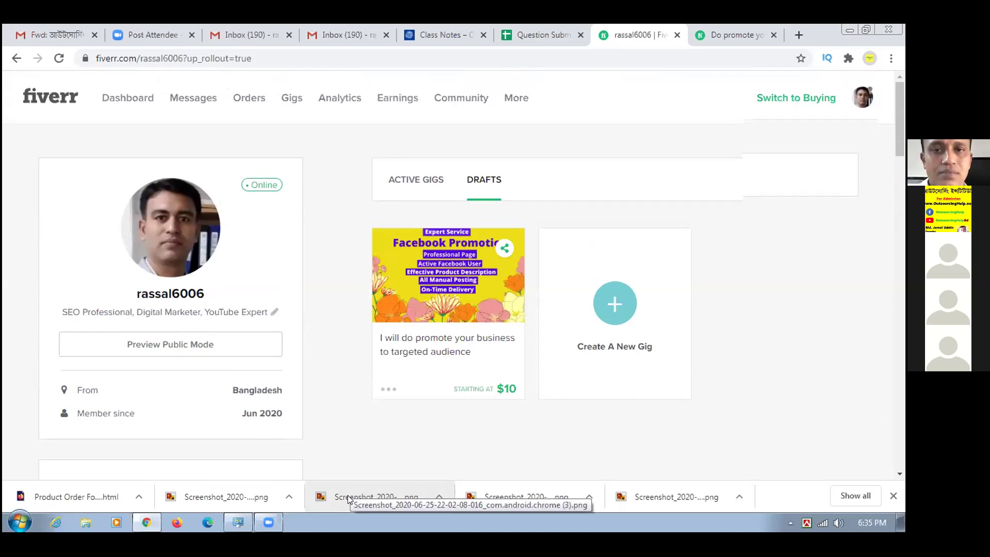
{"action": "scroll", "coordinate": [345, 462], "scroll_direction": "down", "scroll_amount": 5}
{"action": "scroll", "coordinate": [345, 438], "scroll_direction": "down", "scroll_amount": 3}
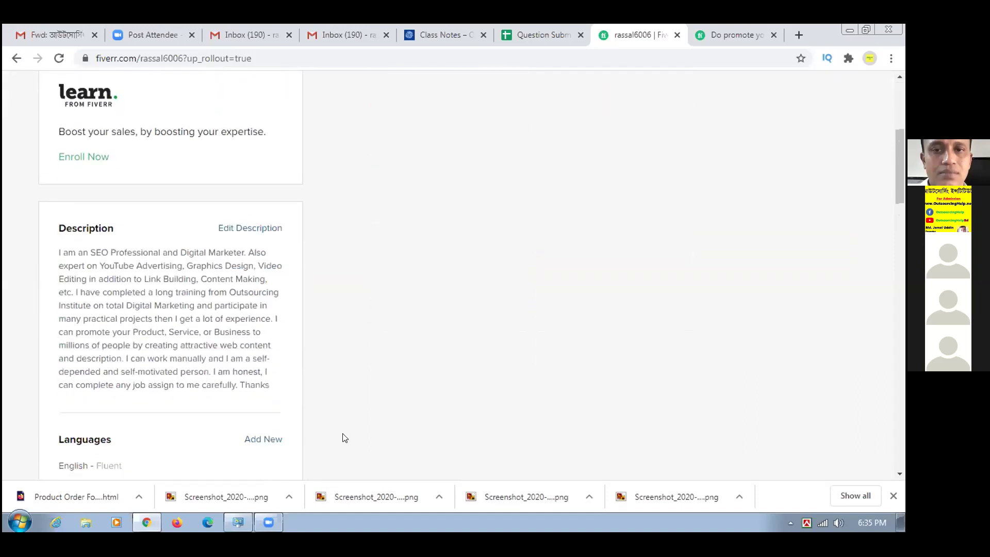
{"action": "scroll", "coordinate": [345, 438], "scroll_direction": "down", "scroll_amount": 3}
{"action": "scroll", "coordinate": [345, 437], "scroll_direction": "down", "scroll_amount": 1}
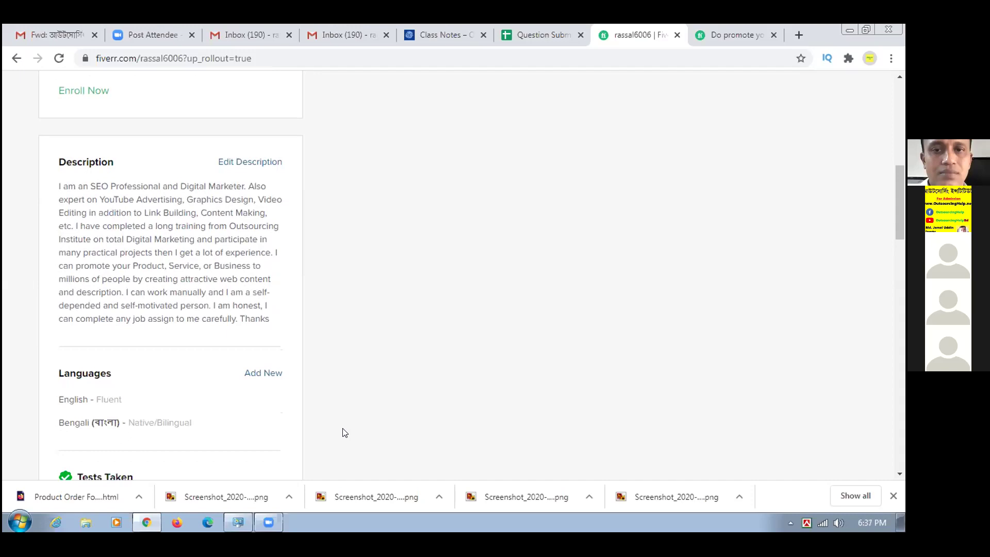
- Examine the languages, tests, linked accounts and listed skills on the student's Fiverr profile
{"action": "scroll", "coordinate": [345, 432], "scroll_direction": "down", "scroll_amount": 2}
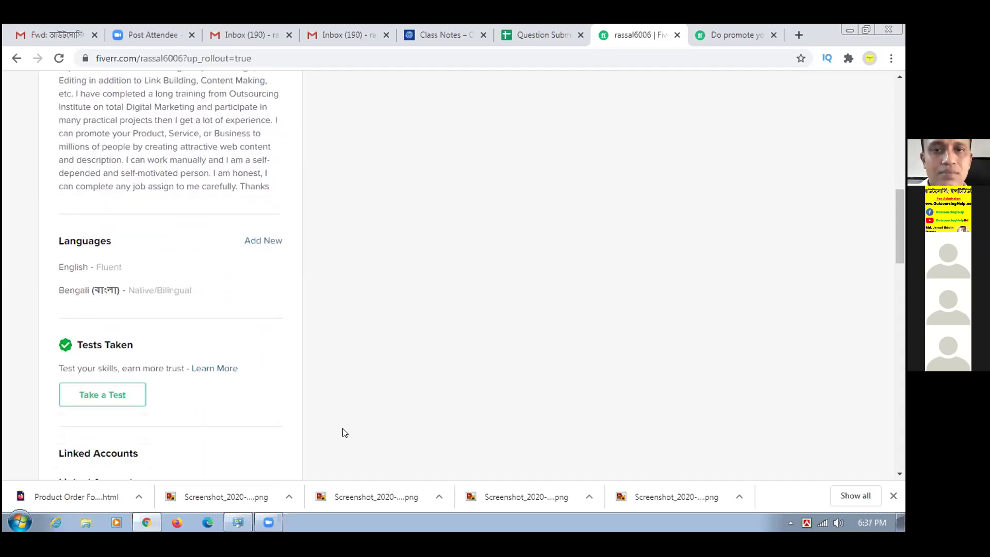
{"action": "scroll", "coordinate": [345, 433], "scroll_direction": "down", "scroll_amount": 3}
{"action": "scroll", "coordinate": [344, 432], "scroll_direction": "up", "scroll_amount": 2}
{"action": "scroll", "coordinate": [345, 433], "scroll_direction": "down", "scroll_amount": 6}
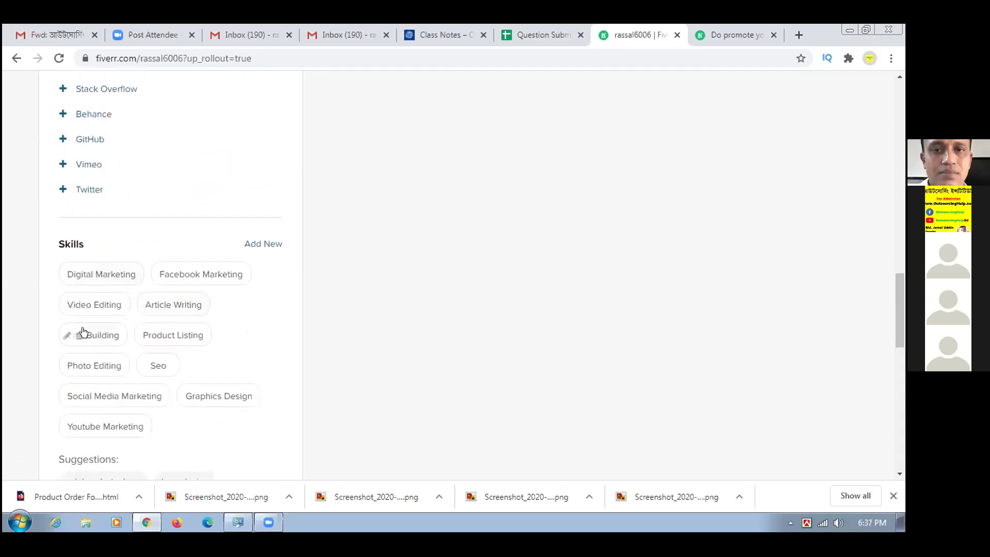
{"action": "mouse_move", "coordinate": [105, 282]}
{"action": "mouse_move", "coordinate": [175, 364]}
{"action": "mouse_move", "coordinate": [195, 386]}
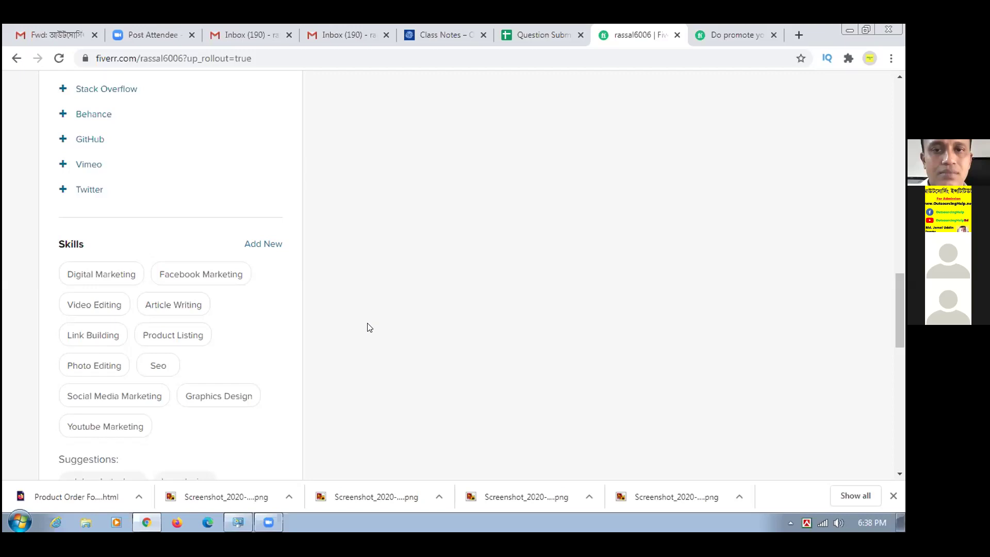
- Go back to the profile summary and look over the draft gig for promoting a business to a targeted audience
{"action": "scroll", "coordinate": [336, 322], "scroll_direction": "up", "scroll_amount": 4}
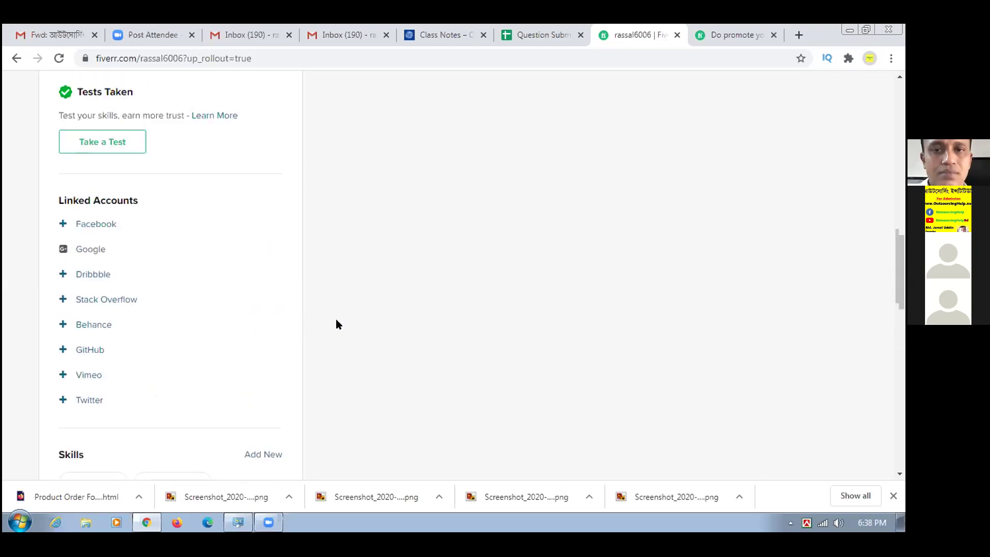
{"action": "scroll", "coordinate": [336, 322], "scroll_direction": "up", "scroll_amount": 10}
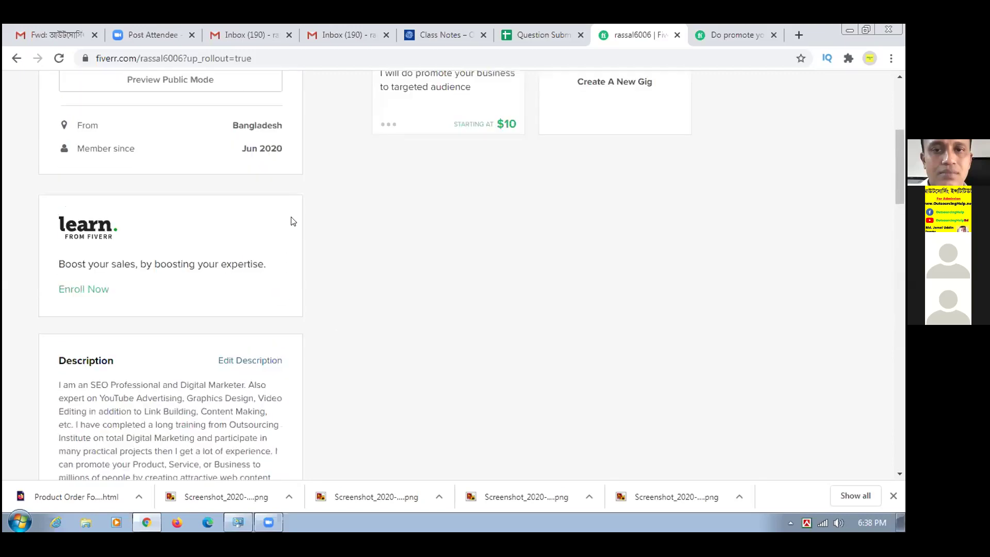
{"action": "scroll", "coordinate": [292, 221], "scroll_direction": "up", "scroll_amount": 4}
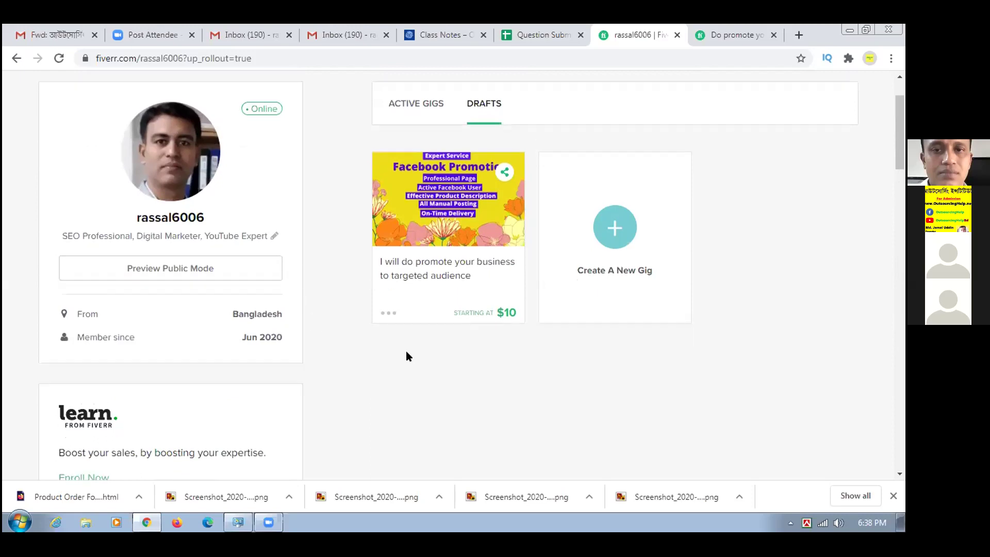
{"action": "scroll", "coordinate": [408, 355], "scroll_direction": "down", "scroll_amount": 2}
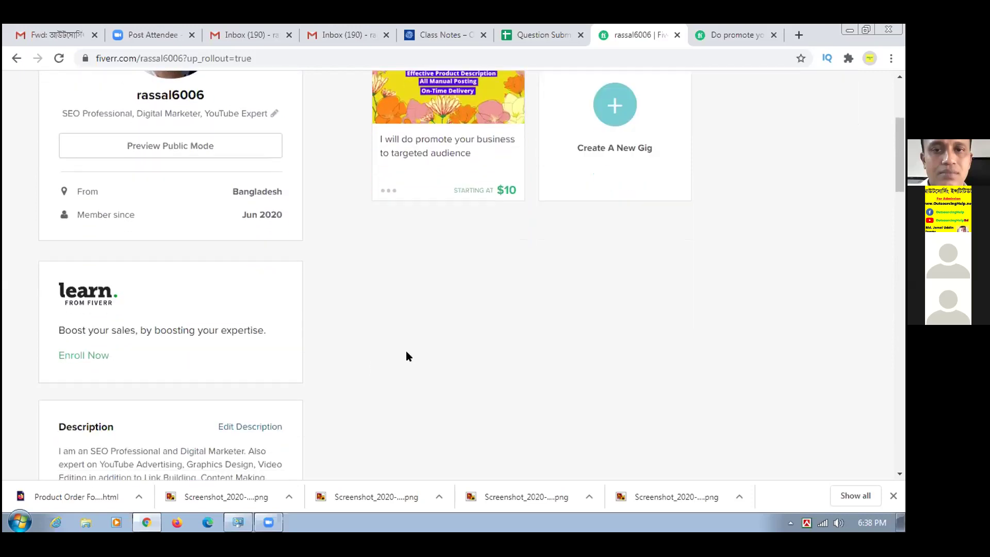
{"action": "scroll", "coordinate": [399, 343], "scroll_direction": "up", "scroll_amount": 2}
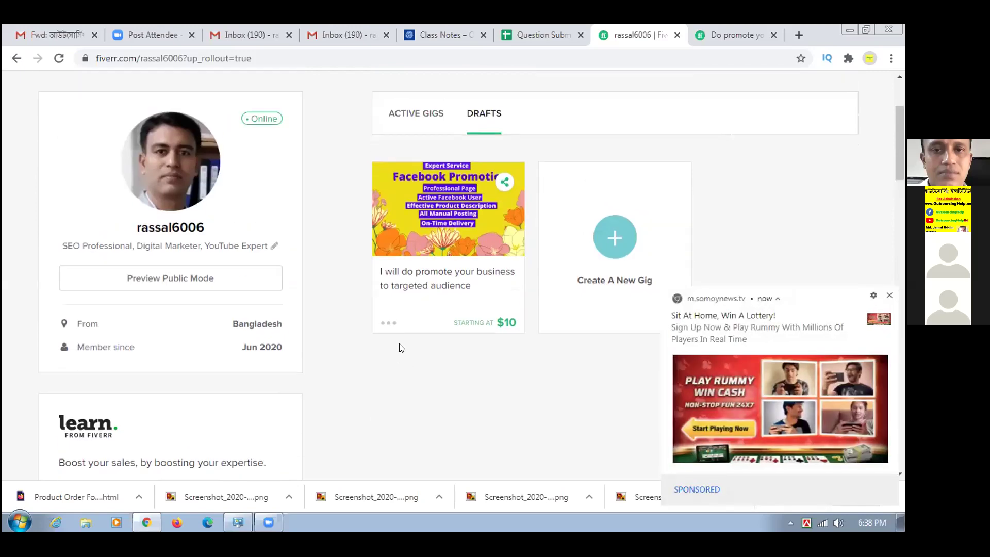
{"action": "scroll", "coordinate": [398, 366], "scroll_direction": "down", "scroll_amount": 3}
{"action": "scroll", "coordinate": [398, 367], "scroll_direction": "up", "scroll_amount": 2}
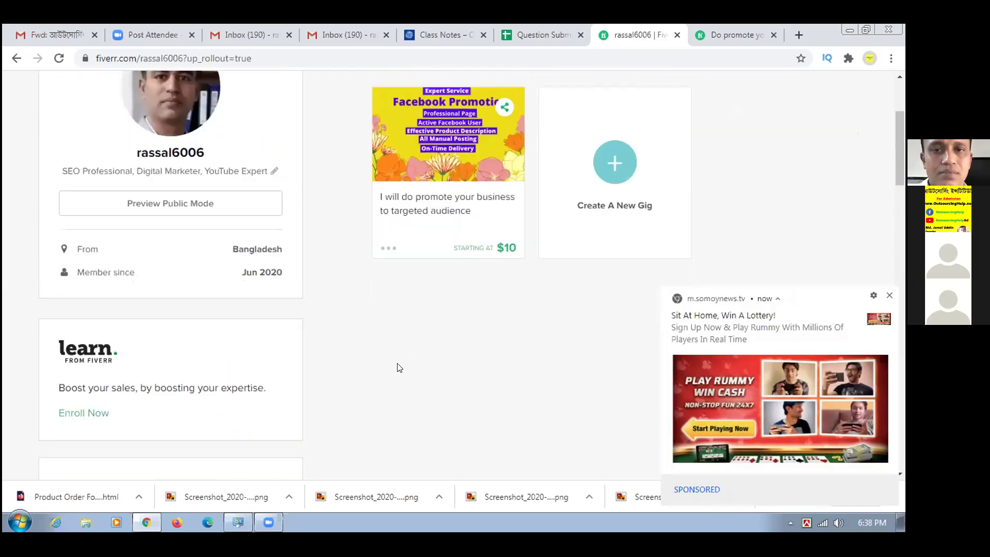